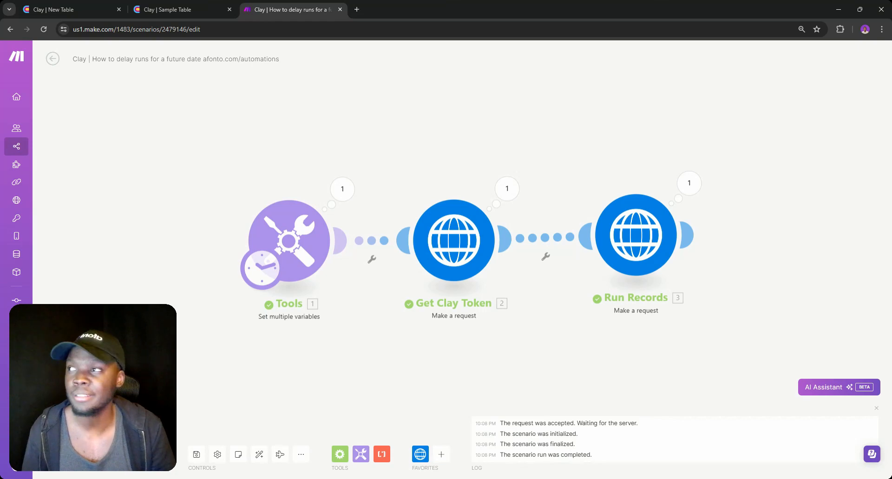
Switch to the Clay Sample Table, stay in the company search, and review its exclusion, company and location filters
left_click(162, 10)
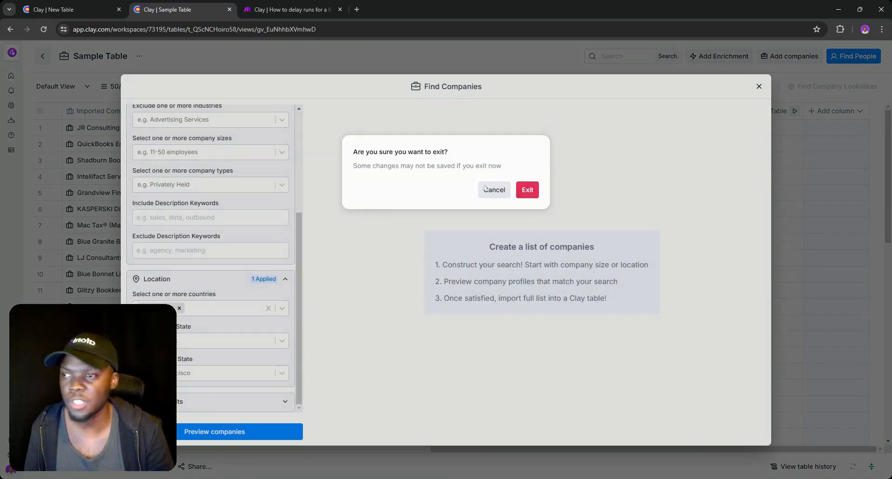
left_click(493, 189)
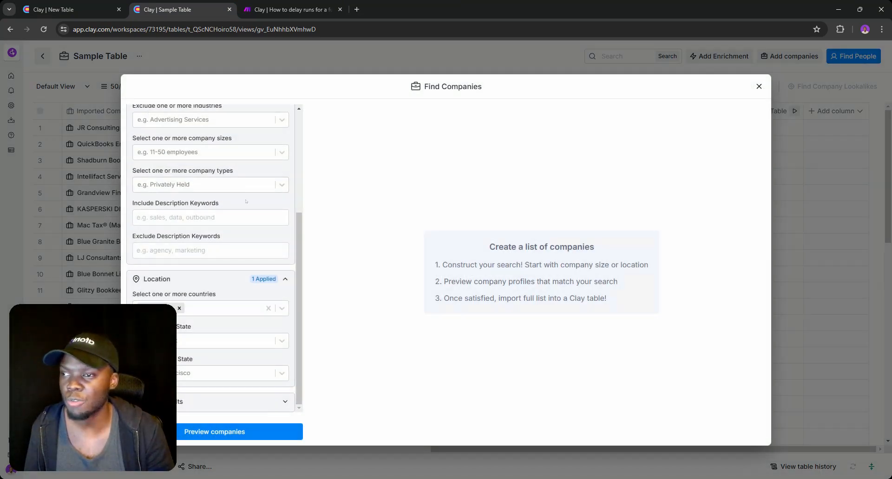
scroll(202, 187, "up", 5)
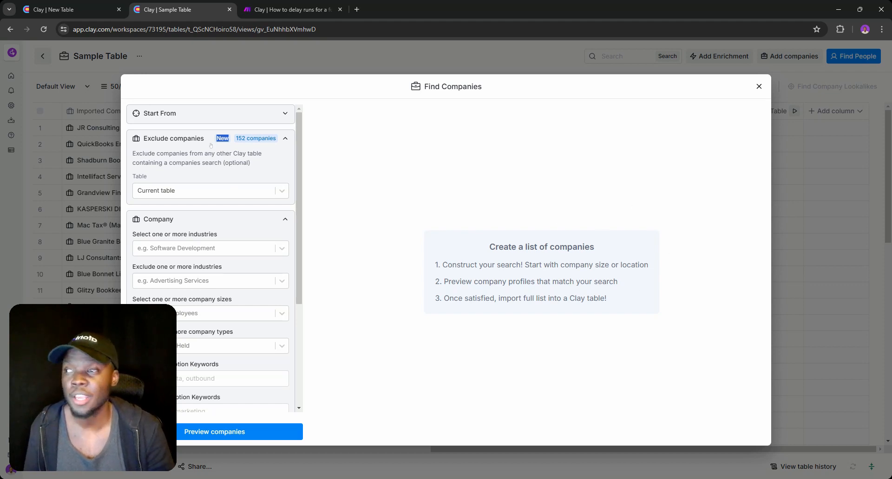
scroll(210, 146, "down", 2)
scroll(204, 261, "down", 2)
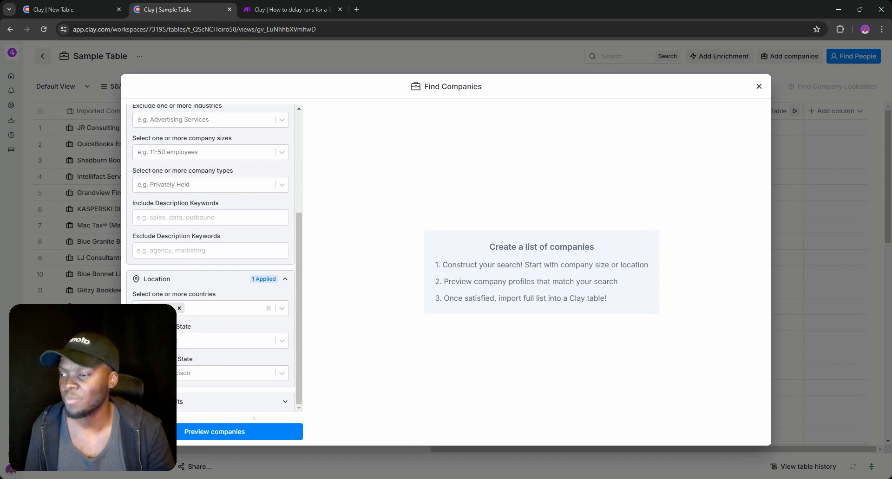
Preview the companies matching the current filters, check the import options, and exit the company search without importing
left_click(250, 432)
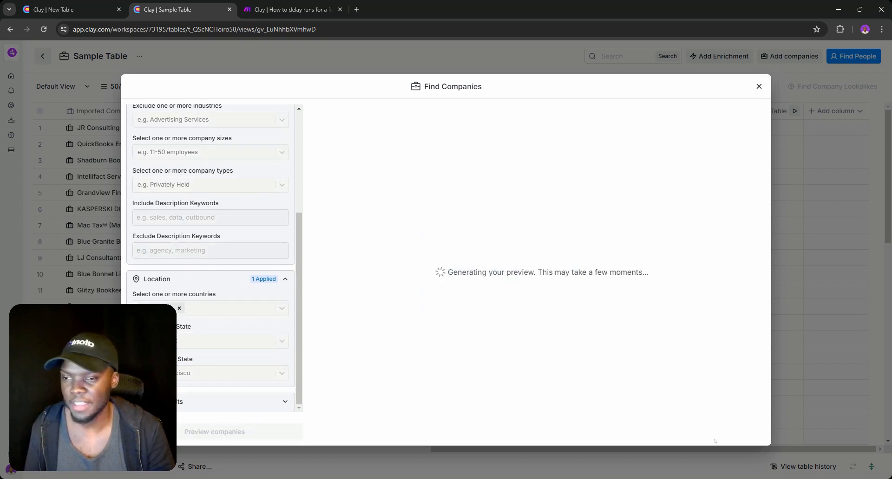
left_click(707, 428)
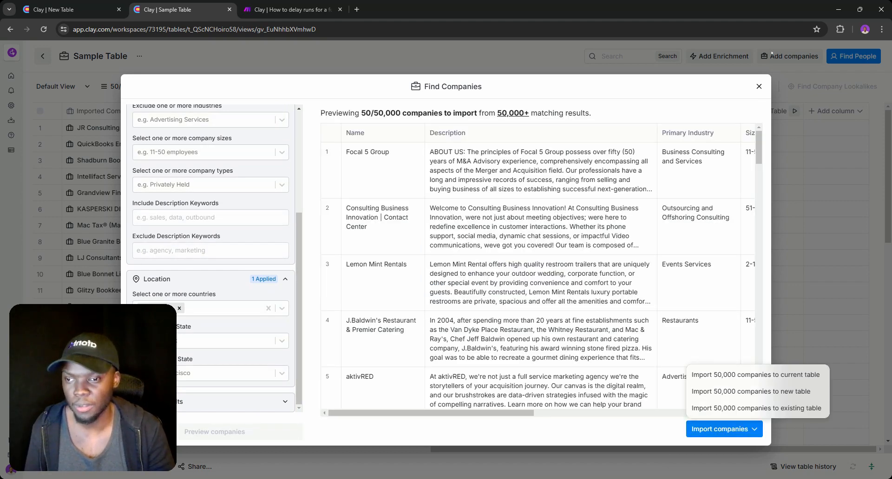
left_click(759, 87)
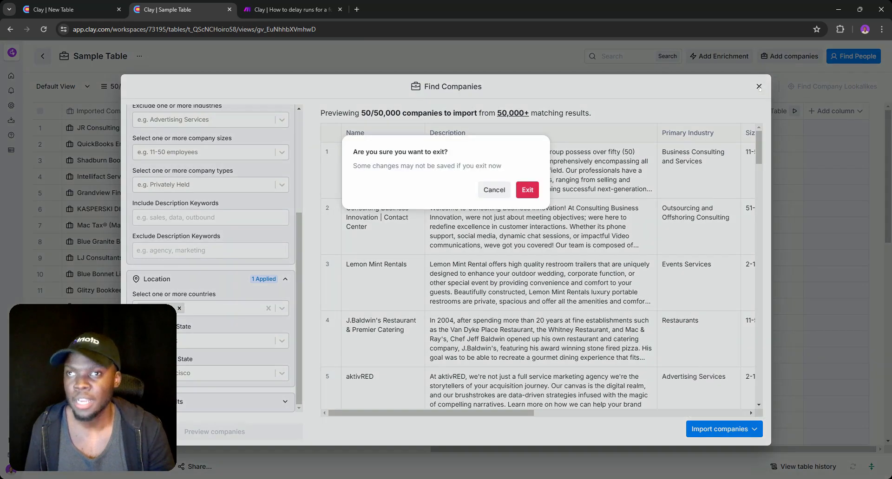
left_click(524, 190)
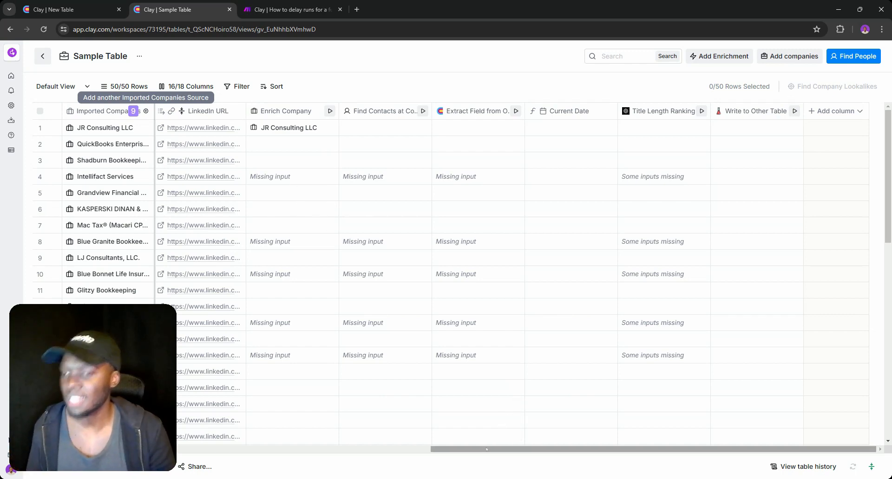
Examine the run options of the Enrich Company column, then dismiss them without running anything
left_click_drag(477, 450, 393, 451)
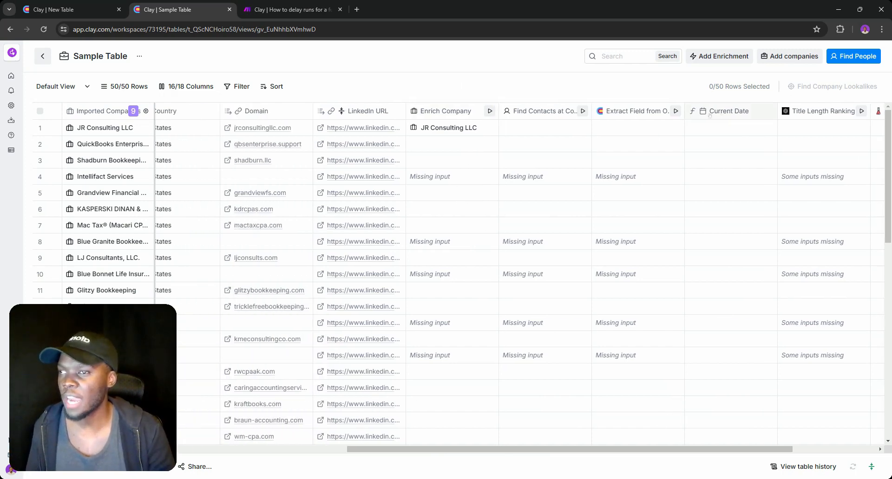
left_click(446, 111)
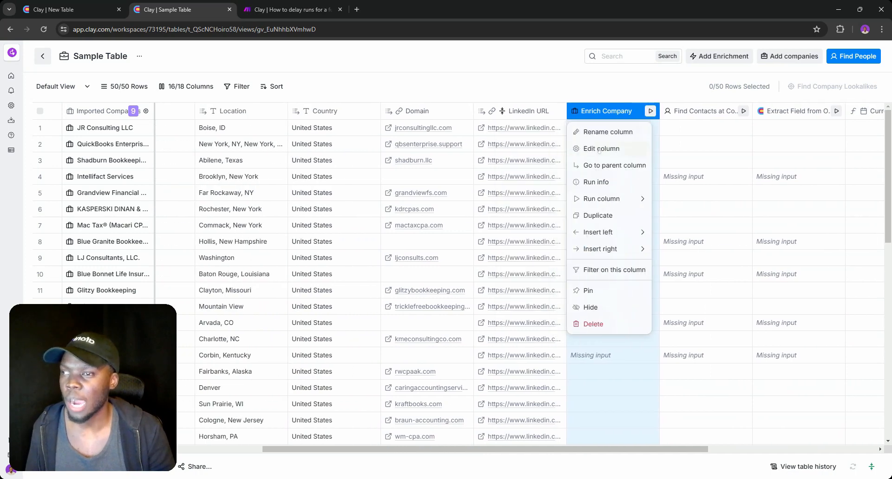
mouse_move(610, 201)
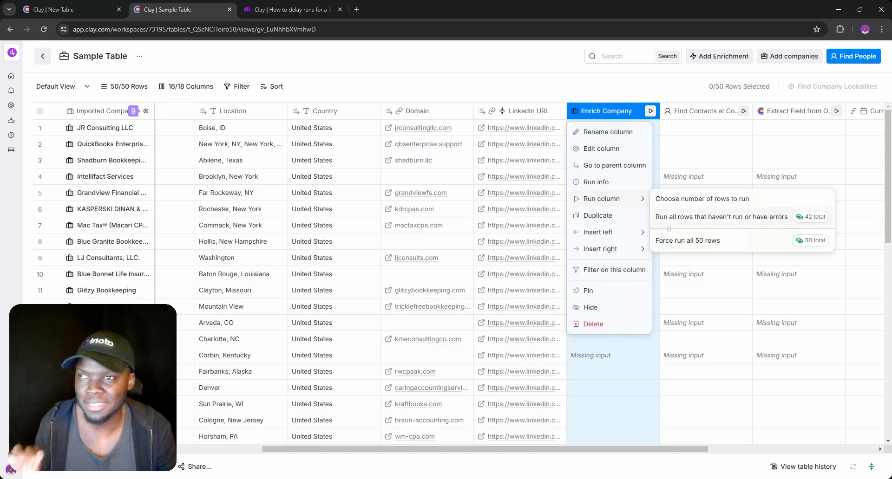
left_click(586, 84)
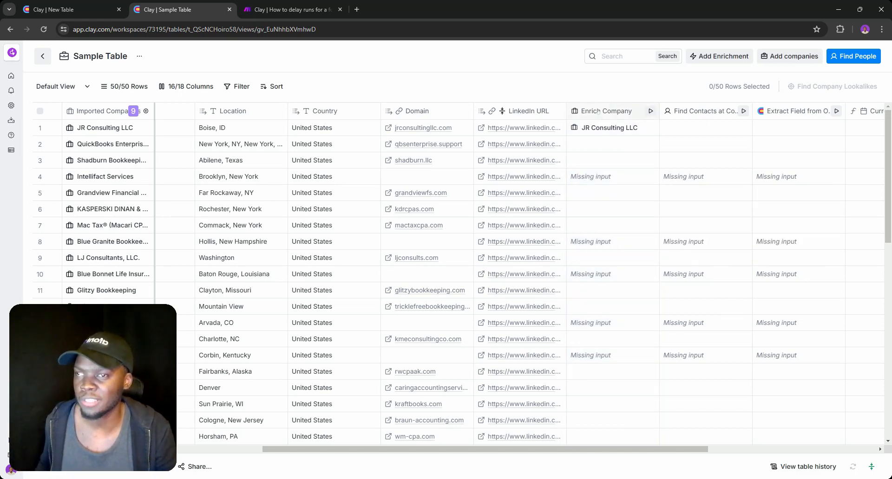
Run the Enrich Company enrichment for row 2 only and dismiss the notice about the table being off
mouse_move(646, 143)
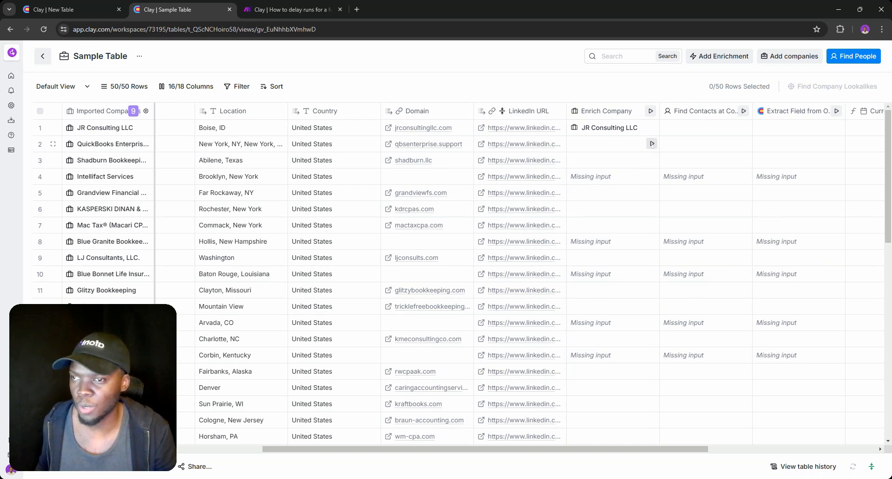
left_click(651, 143)
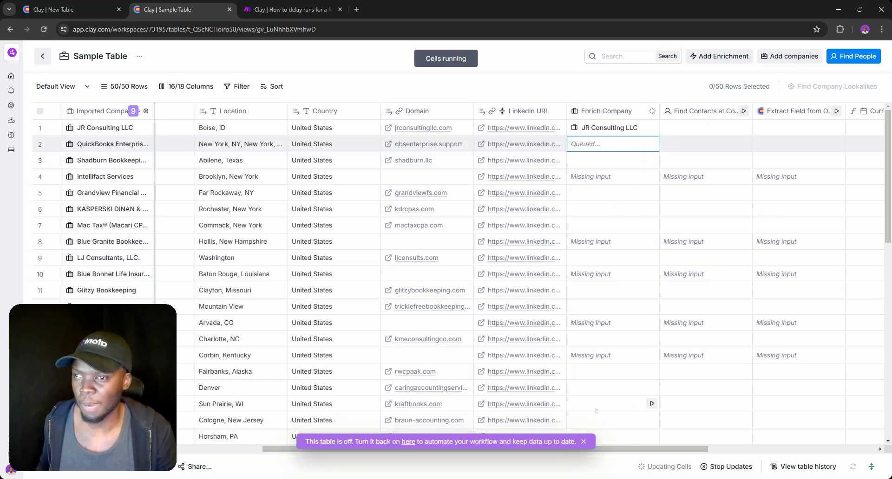
left_click(584, 442)
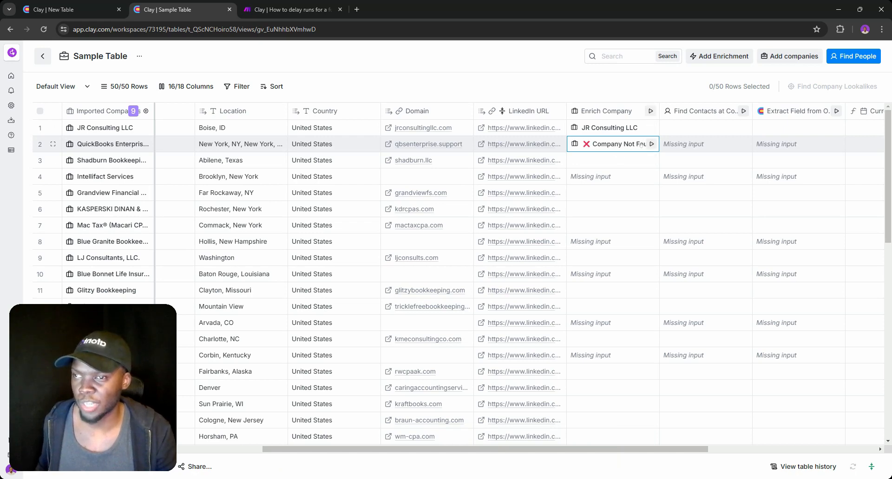
Switch to the Make scenario and inspect the Run Records request URL, focusing on the table ID it contains
left_click(288, 2)
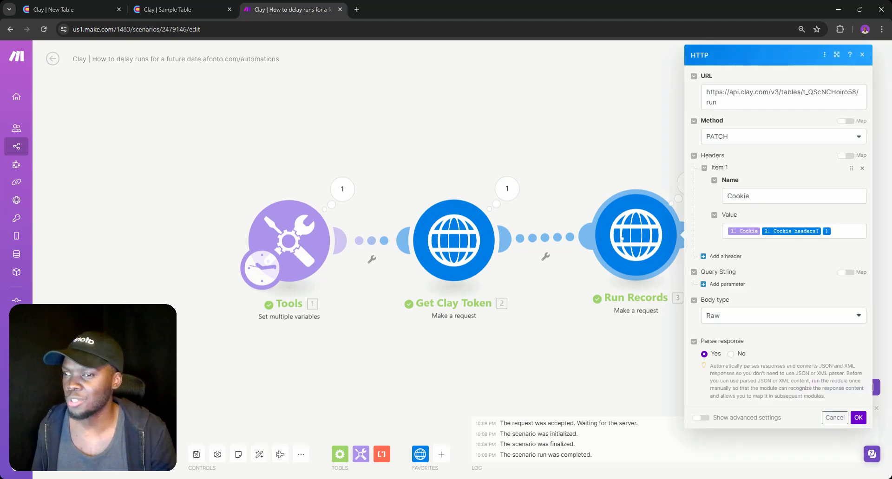
left_click(636, 235)
triple_click(716, 93)
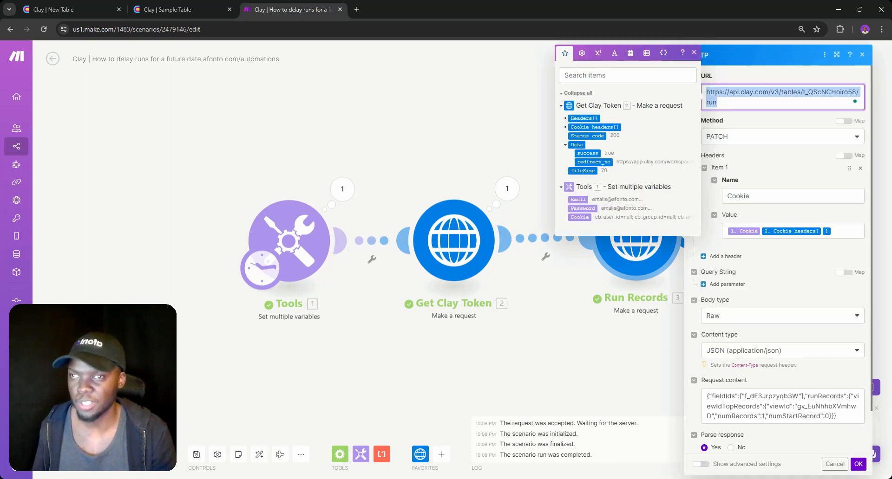
left_click(752, 112)
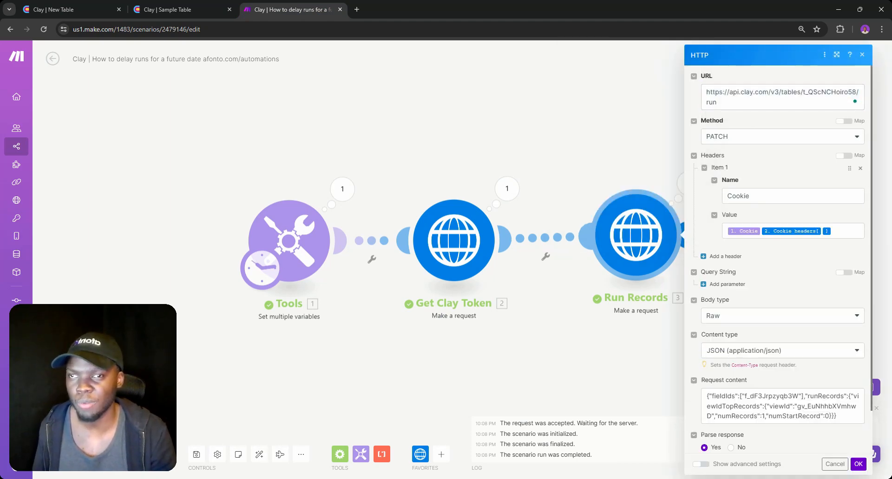
triple_click(751, 93)
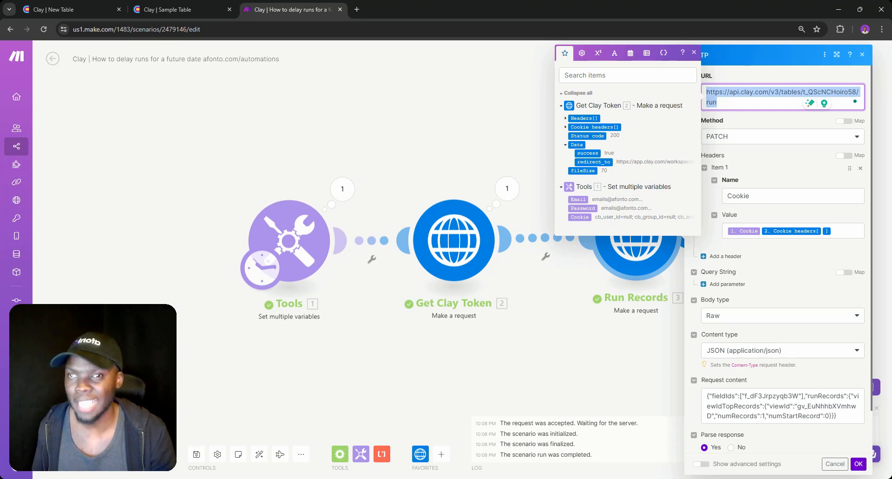
left_click(813, 93)
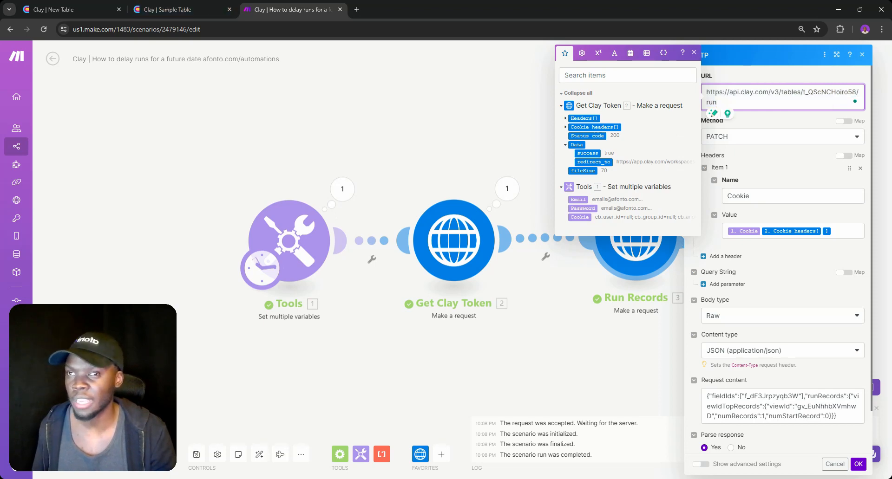
double_click(813, 93)
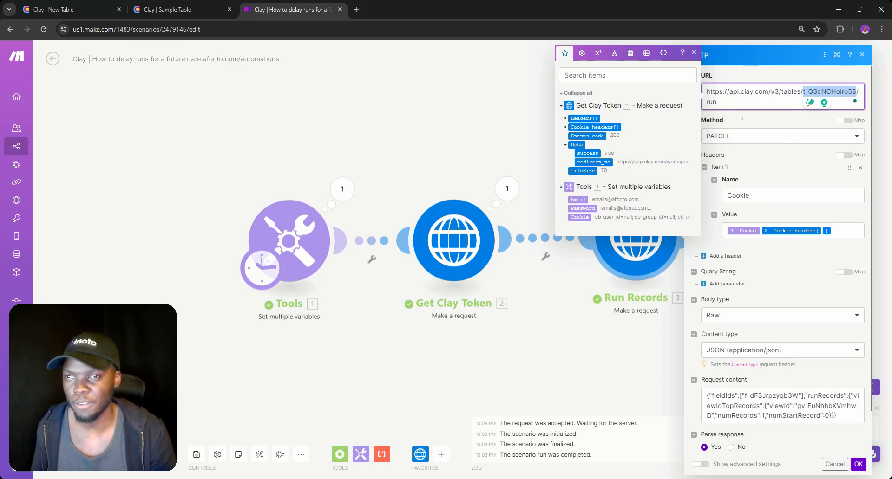
scroll(758, 121, "down", 1)
scroll(758, 122, "up", 1)
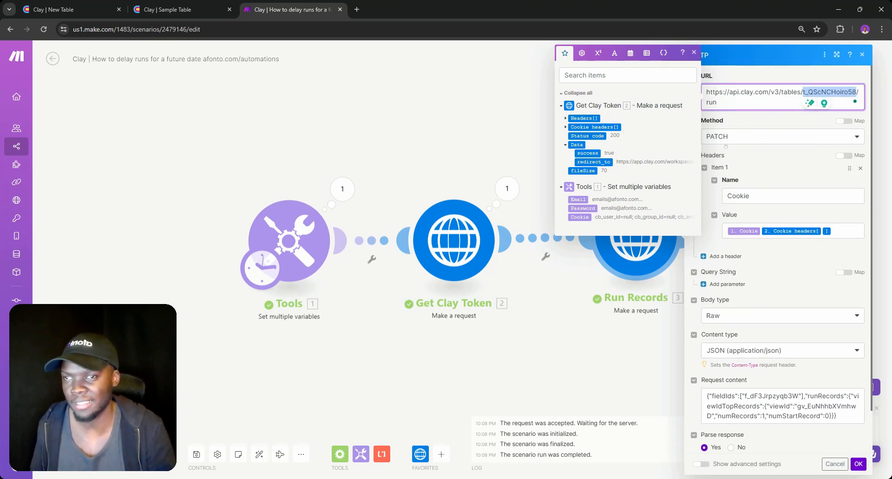
In the Run Records request content, set numRecords to 5 and numStartRecord to 10, and save the module
scroll(749, 338, "down", 1)
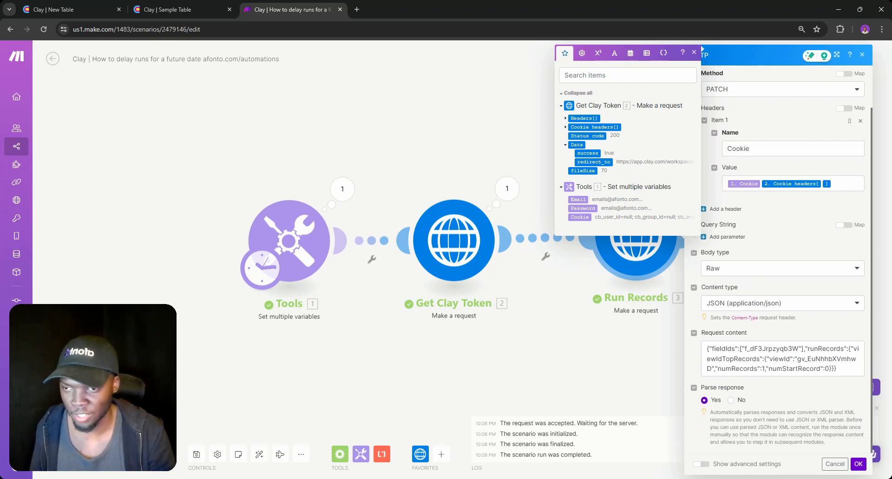
left_click(763, 369)
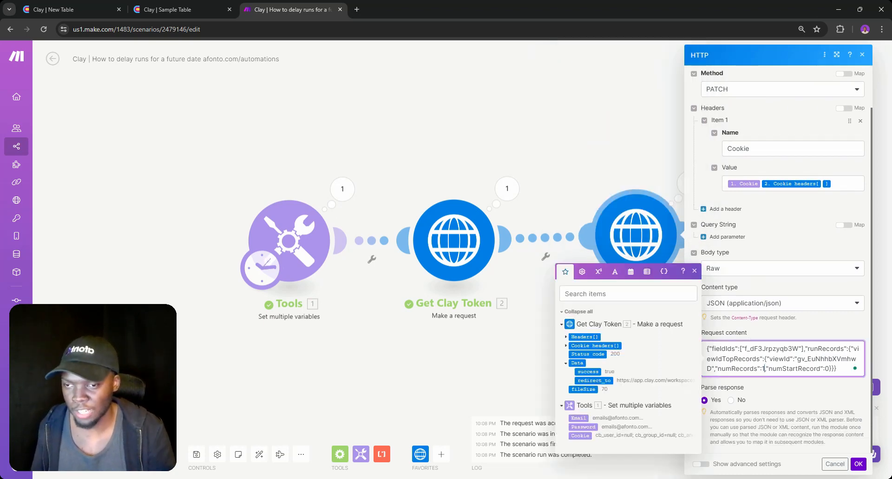
key("BackSpace")
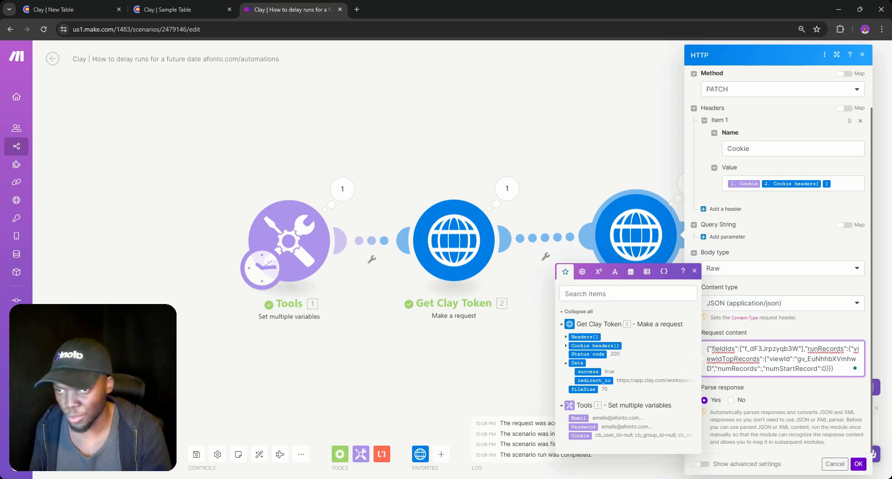
type("5")
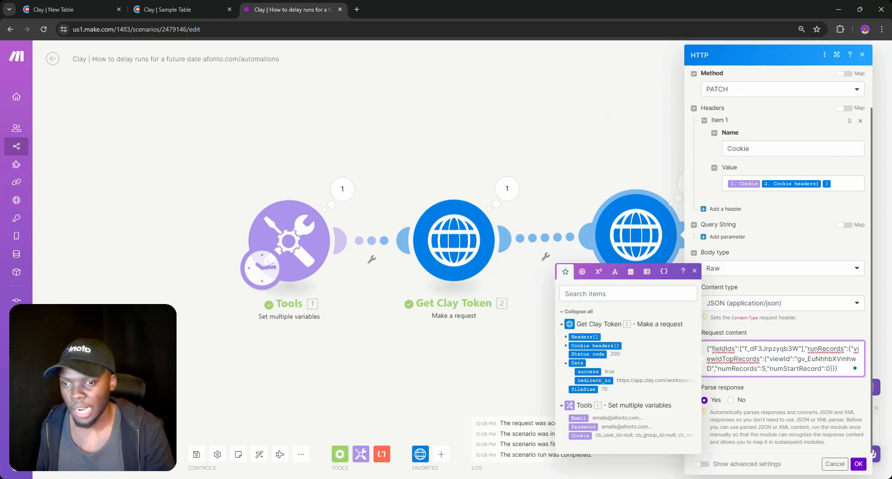
left_click(831, 369)
key("BackSpace")
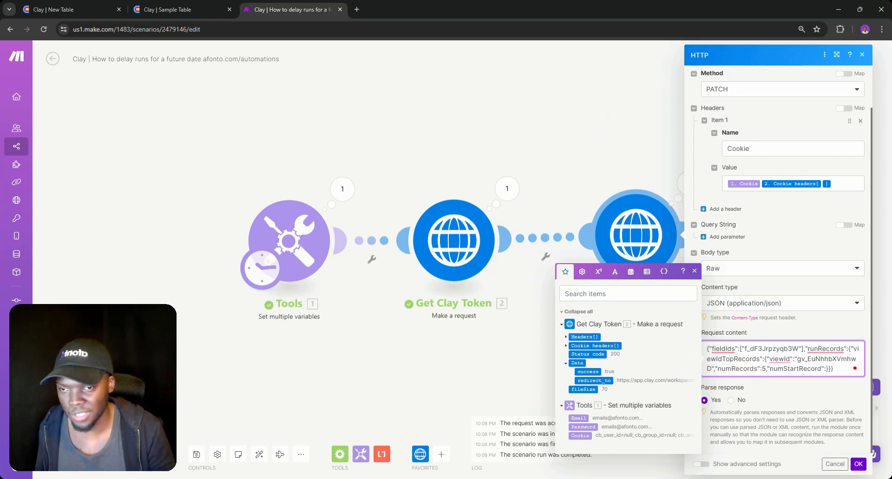
type("10")
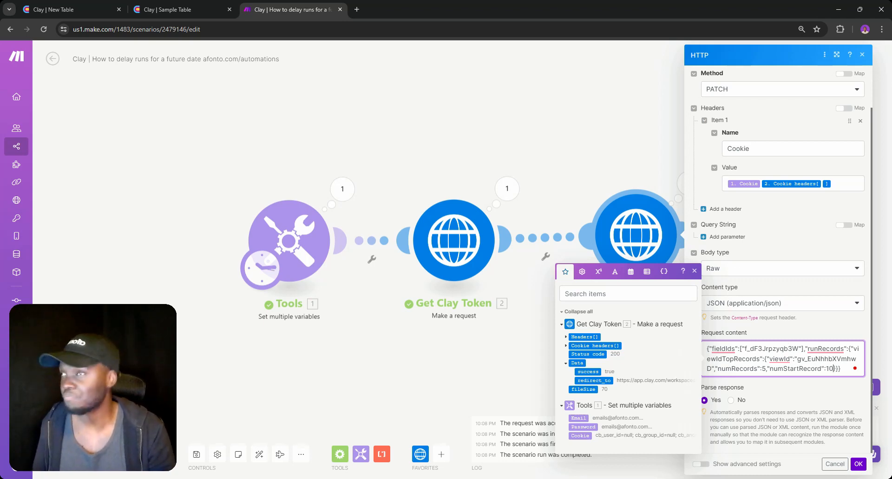
left_click(858, 464)
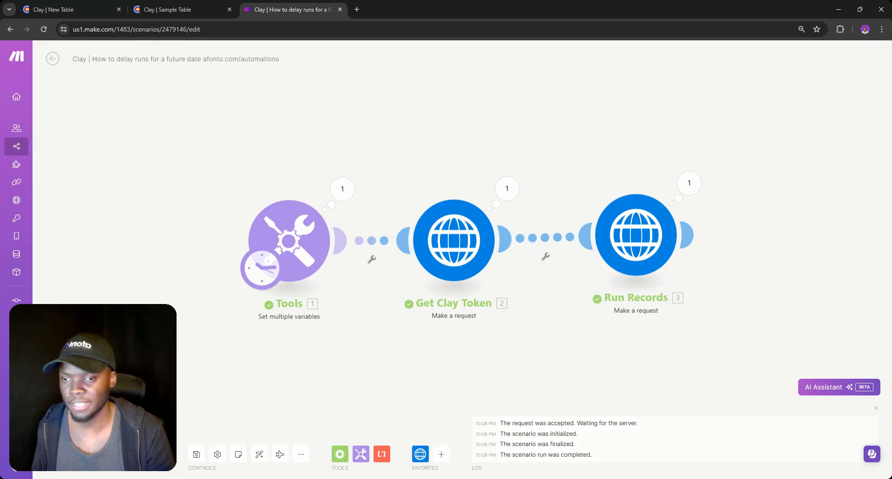
Run the Make scenario once and check the Enrich Company column in the Clay Sample Table
left_click(181, 3)
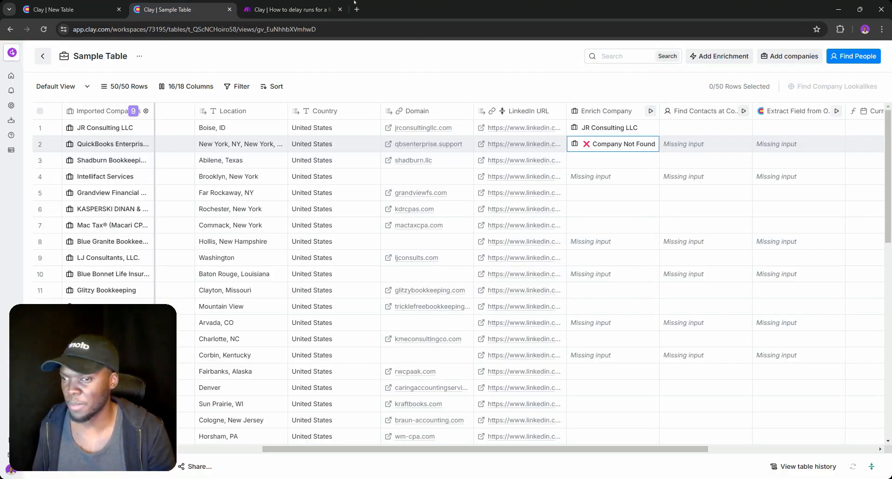
left_click(325, 8)
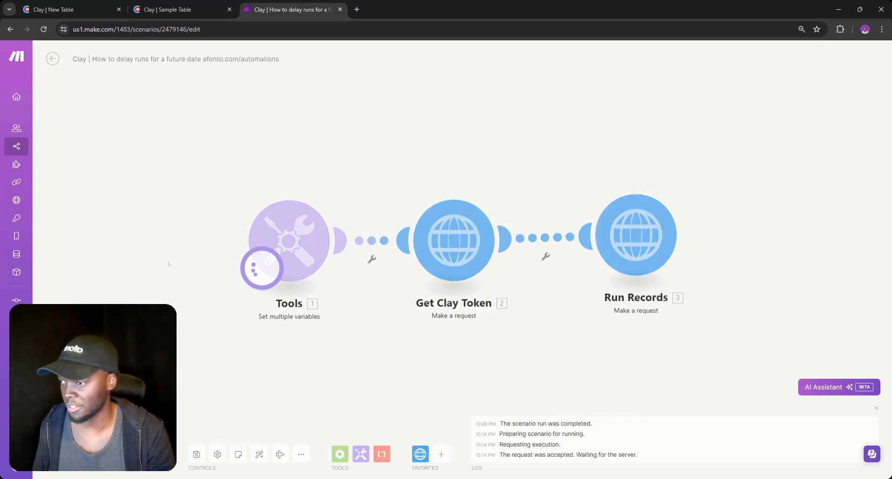
left_click(174, 2)
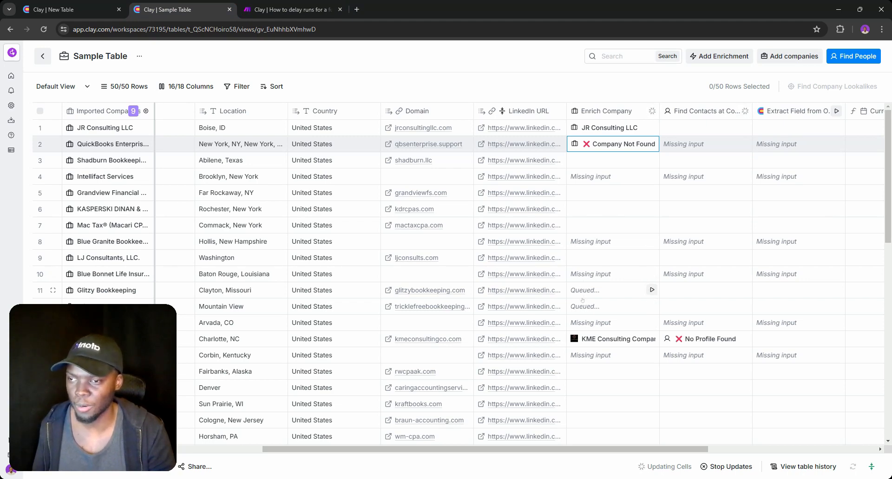
Switch to the Make scenario, set numStartRecord to 20 in the Run Records request content, and save the module
left_click(295, 2)
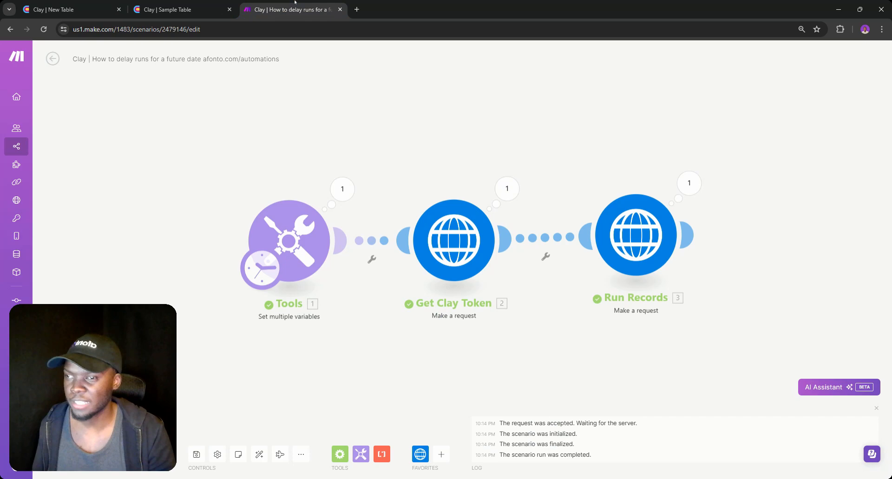
left_click(608, 209)
scroll(826, 408, "down", 2)
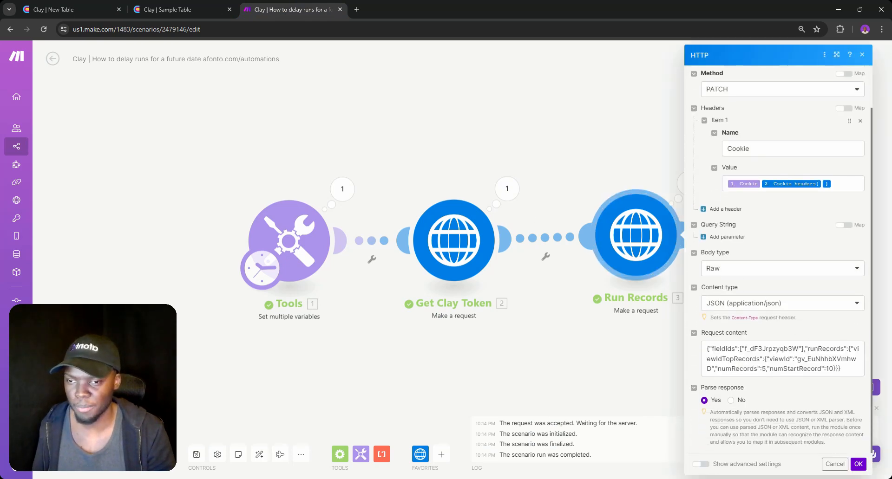
left_click(855, 368)
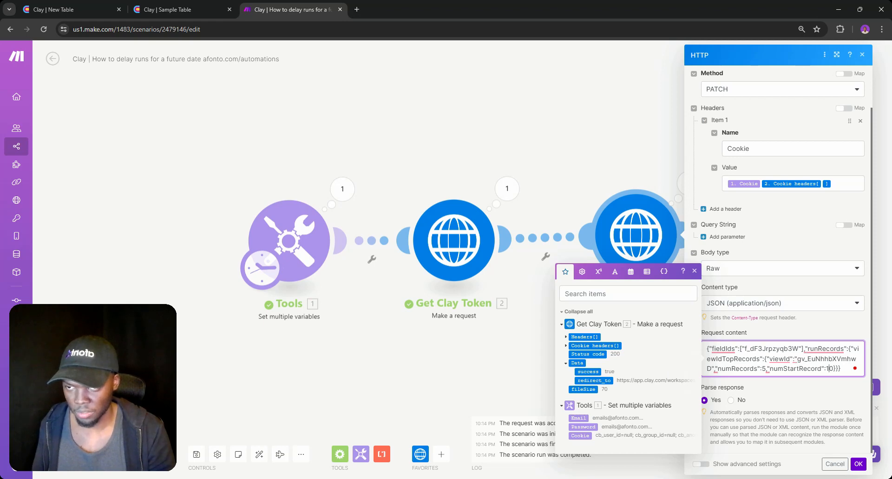
key("BackSpace")
key("BackSpace")
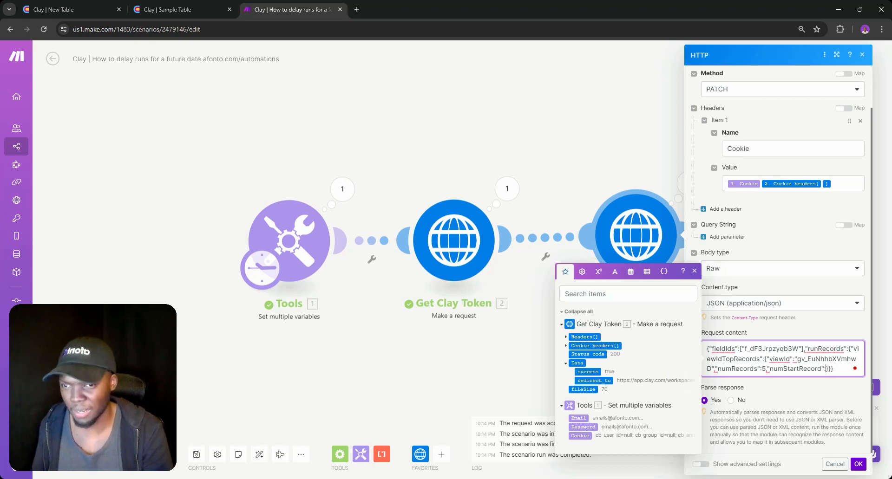
type("20")
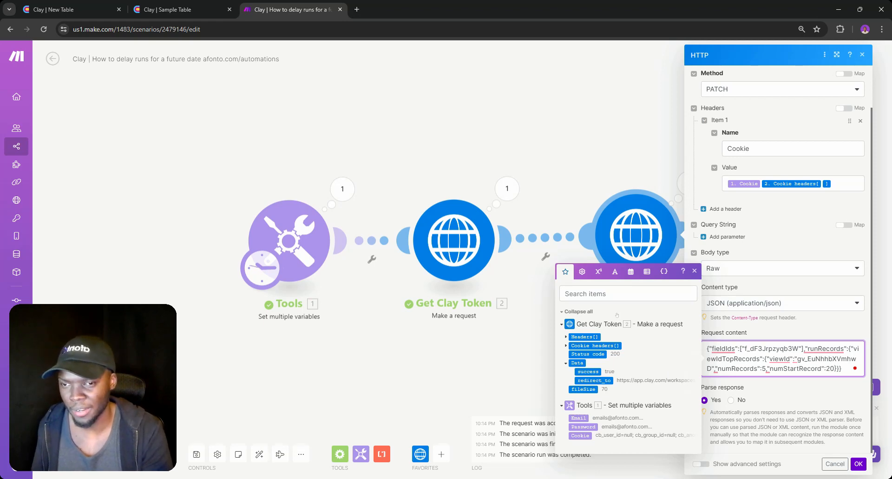
left_click(858, 464)
In the Clay Sample Table, check the Enrich Company column for the rows from 20 onward
left_click(167, 10)
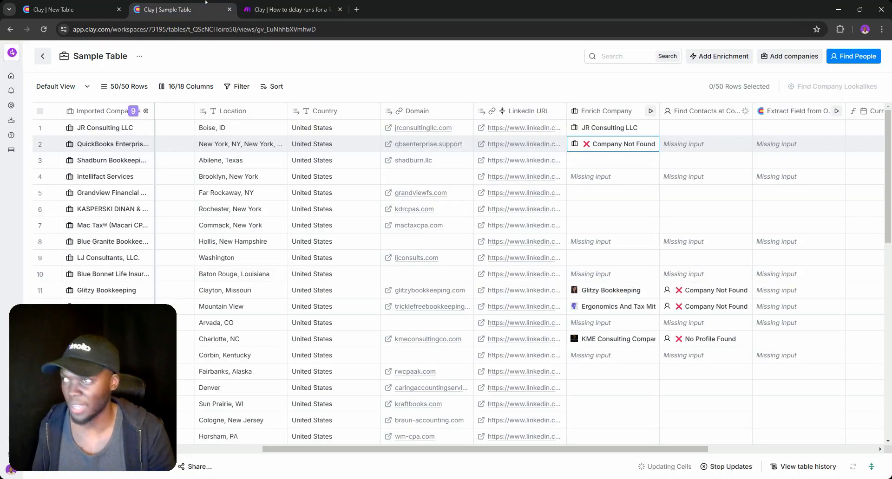
scroll(545, 267, "down", 1)
scroll(545, 267, "down", 5)
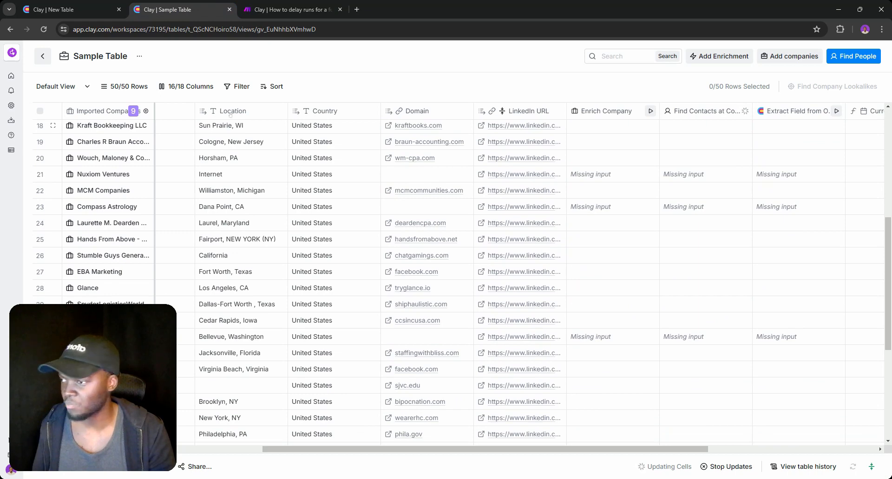
scroll(652, 172, "up", 1)
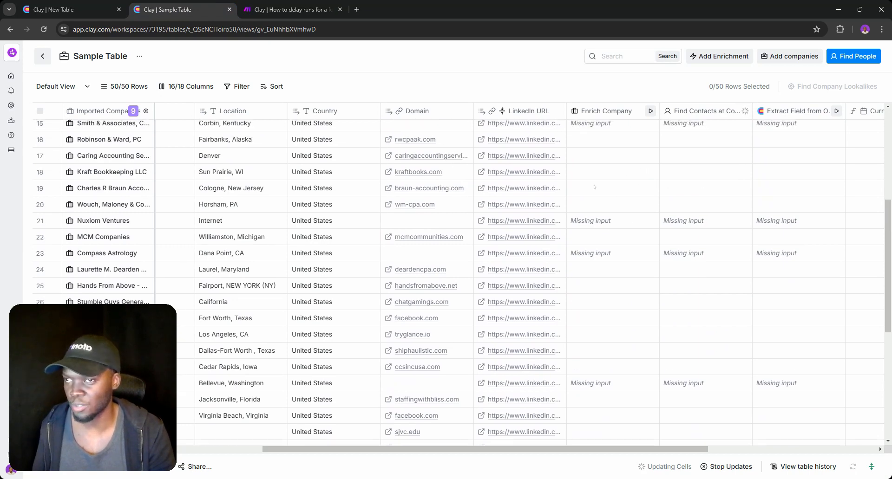
In the Make scenario's Run Records request content, set numRecords to 10, save the module and run the scenario once
left_click(288, 9)
left_click(636, 235)
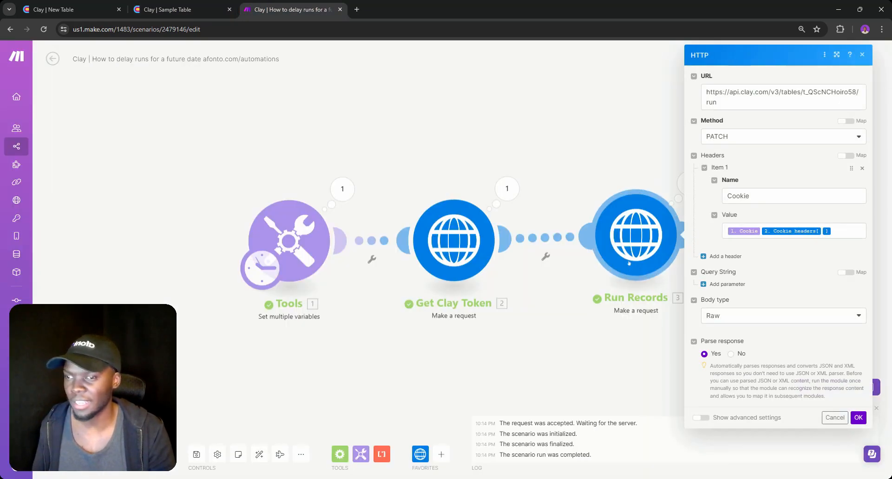
left_click(764, 416)
key("BackSpace")
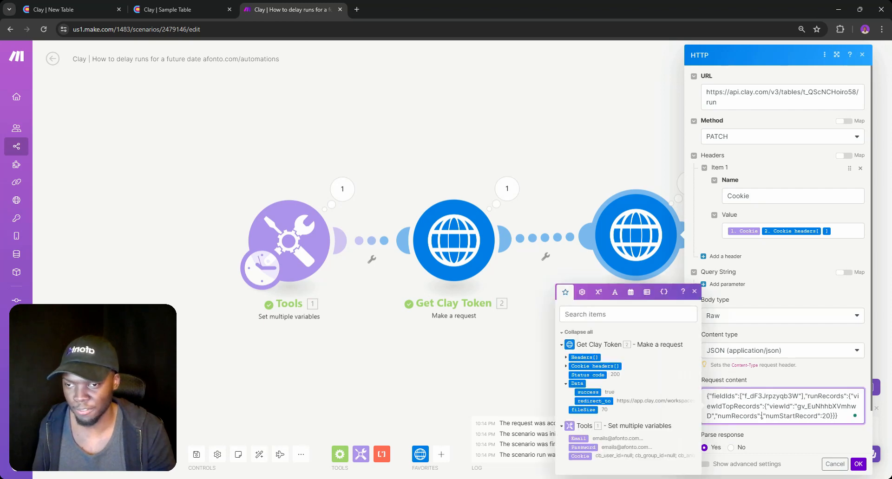
type("10")
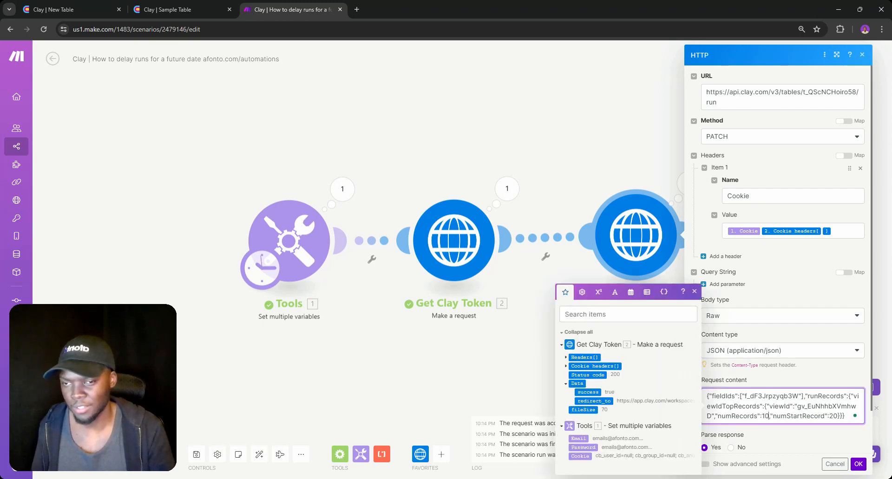
left_click(858, 465)
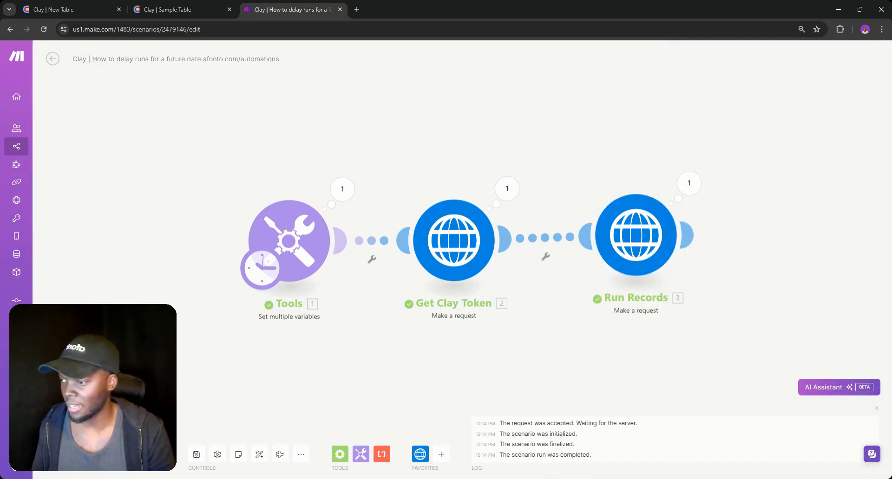
In the Clay Sample Table, check the Enrich Company results and show the column's run options
left_click(180, 4)
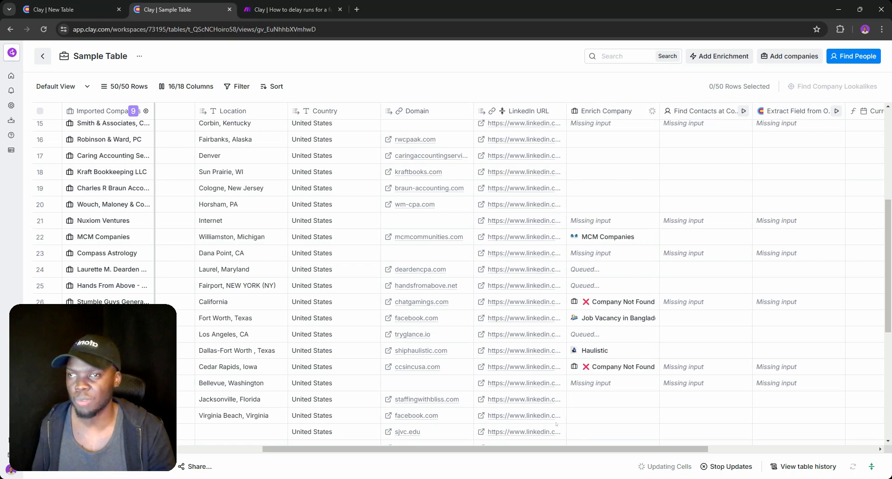
left_click(599, 114)
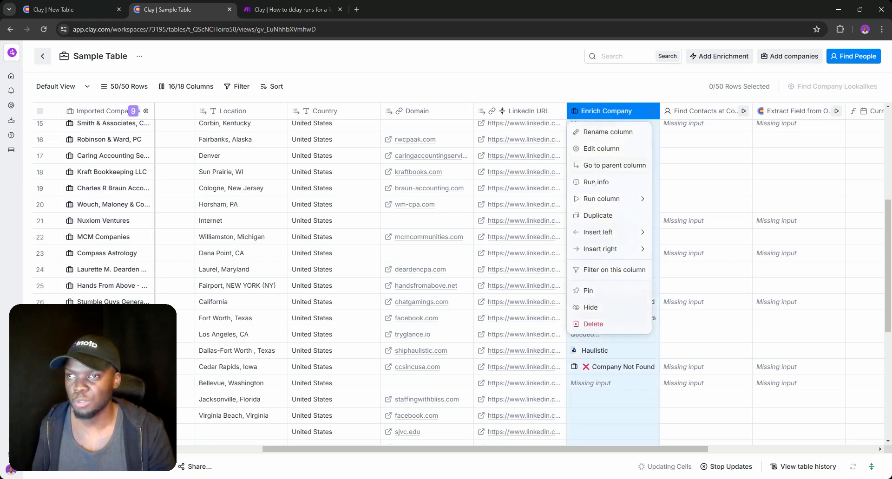
mouse_move(623, 199)
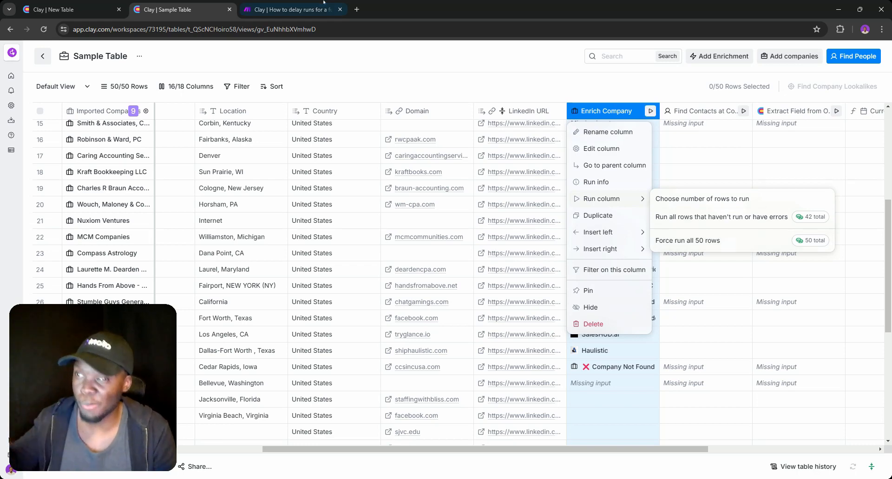
Switch to the Make scenario and review the available run frequencies in its schedule settings, leaving them without a change
left_click(288, 9)
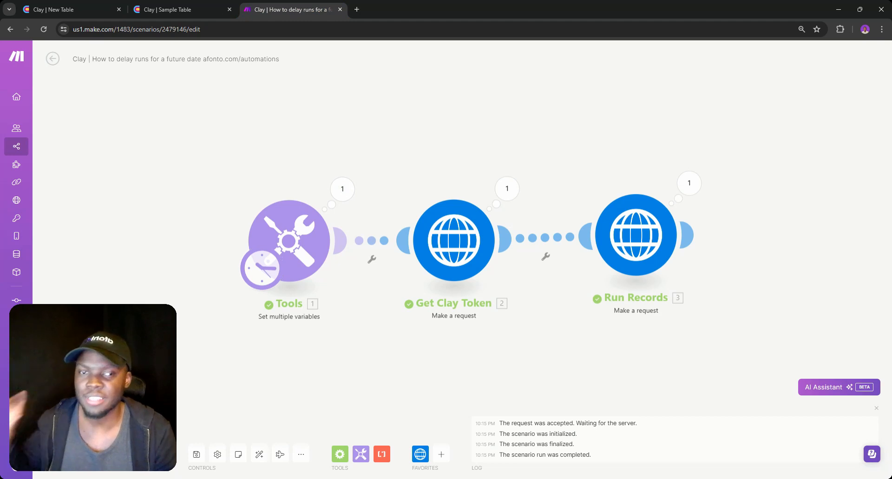
left_click(261, 268)
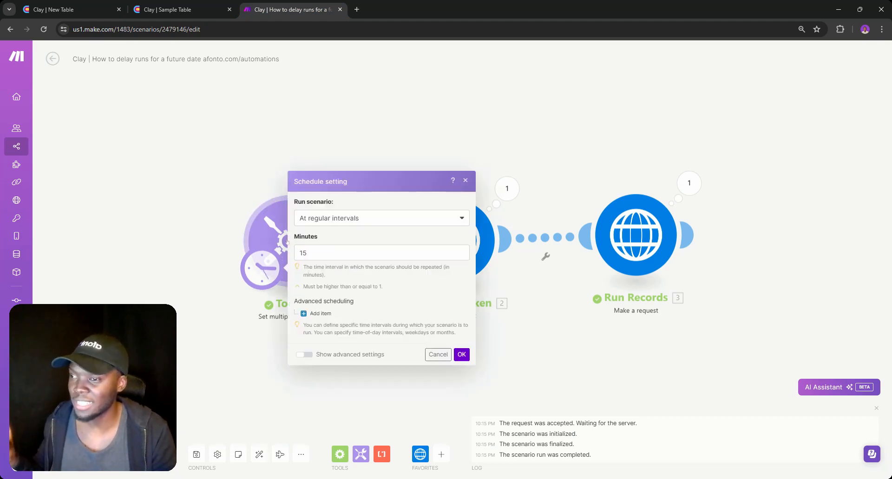
left_click(345, 217)
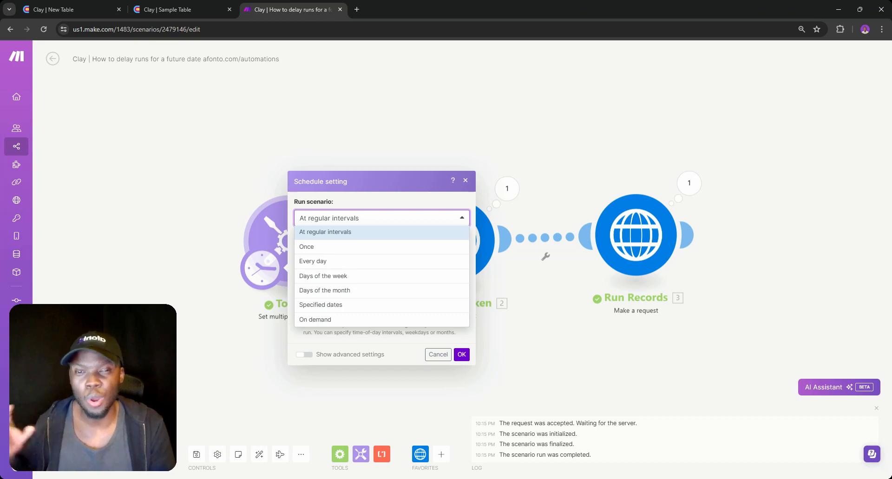
key("Escape")
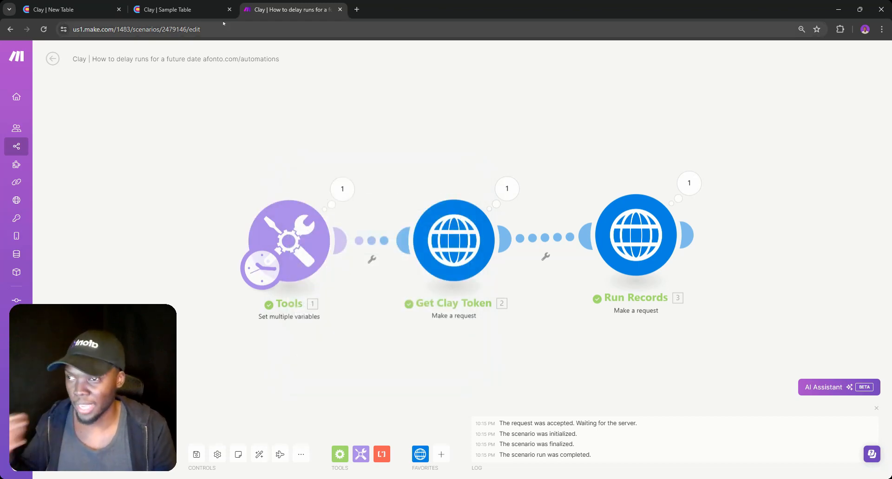
In the Clay New Table, open the ChatGPT: Generate text column for editing and examine its conditional formula under the settings
left_click(193, 9)
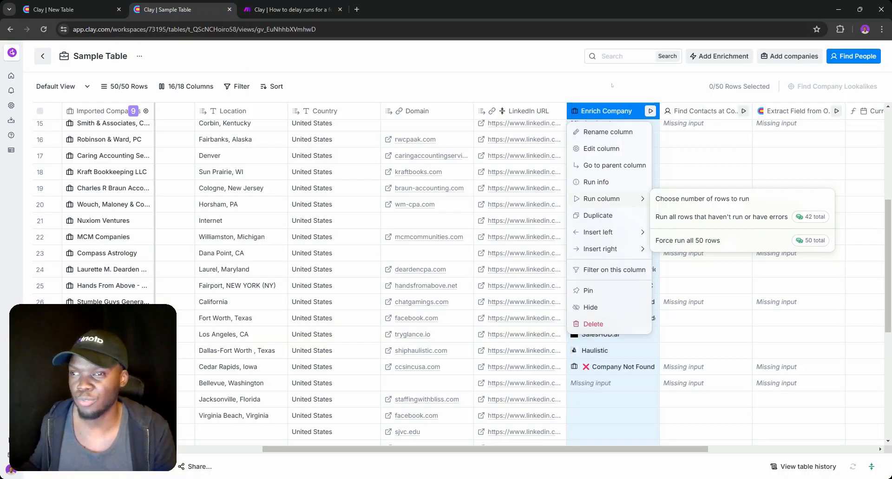
key("Escape")
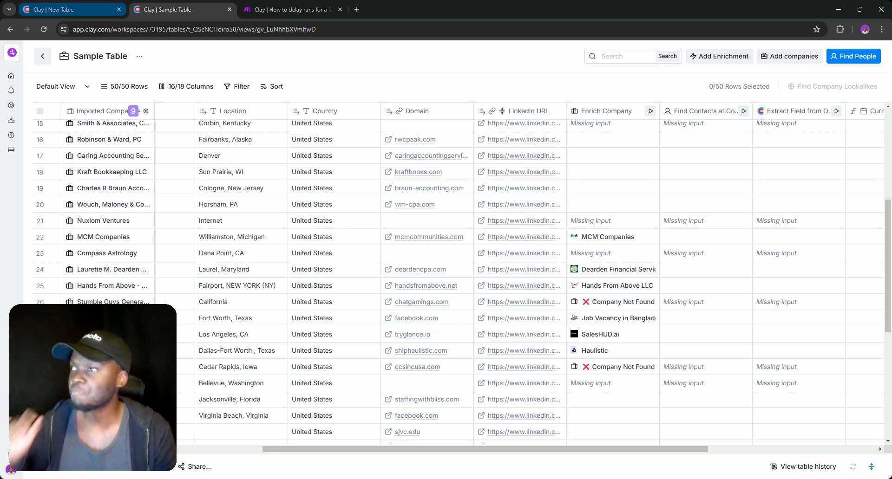
left_click(65, 5)
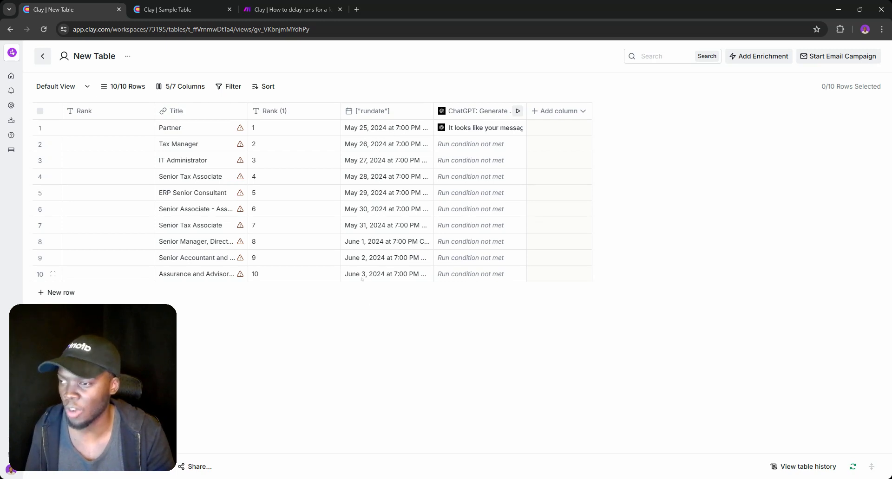
left_click(475, 113)
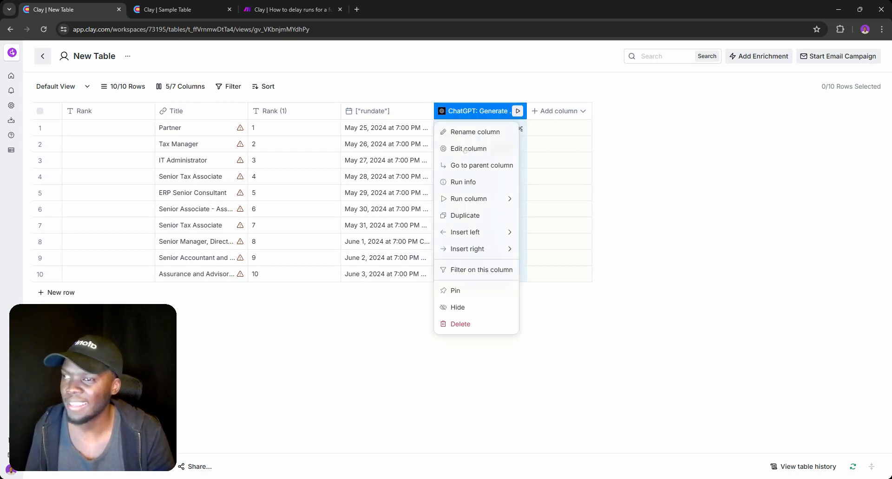
left_click(464, 150)
scroll(716, 396, "down", 5)
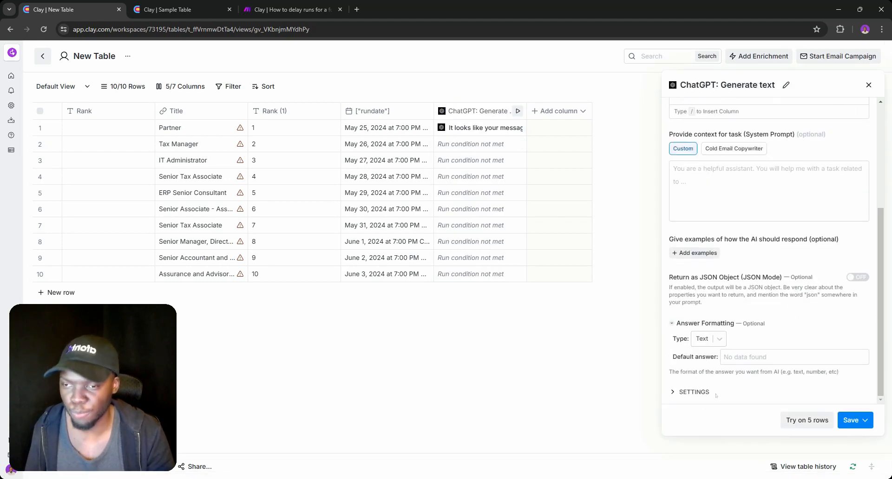
left_click(716, 394)
scroll(785, 377, "down", 6)
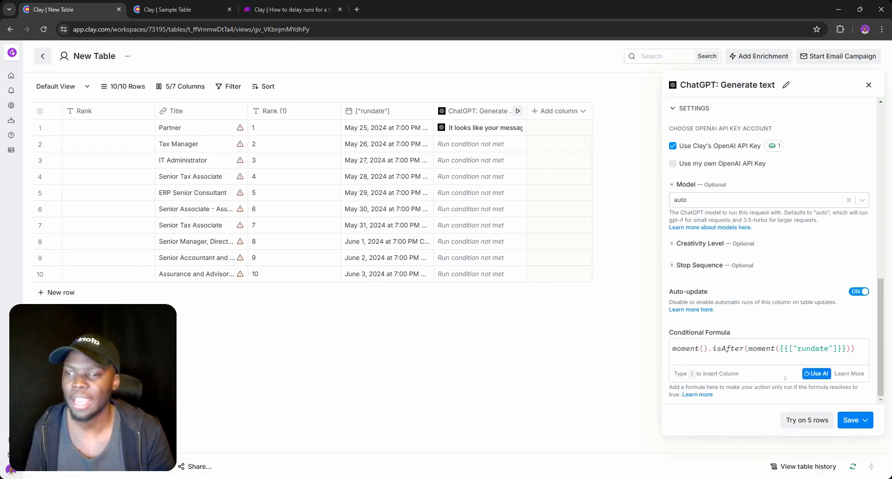
Examine the described condition and sample outputs in the Conditional Run Formula Generator, and close the column settings without saving
left_click(804, 373)
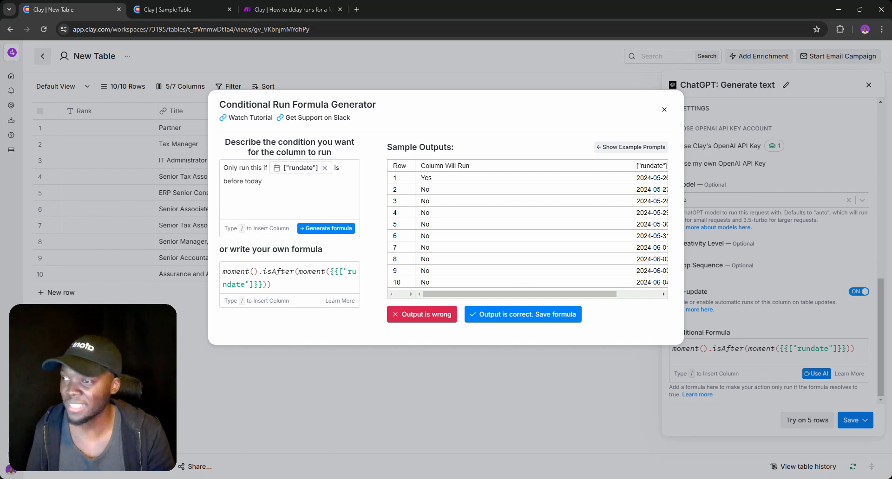
mouse_move(289, 169)
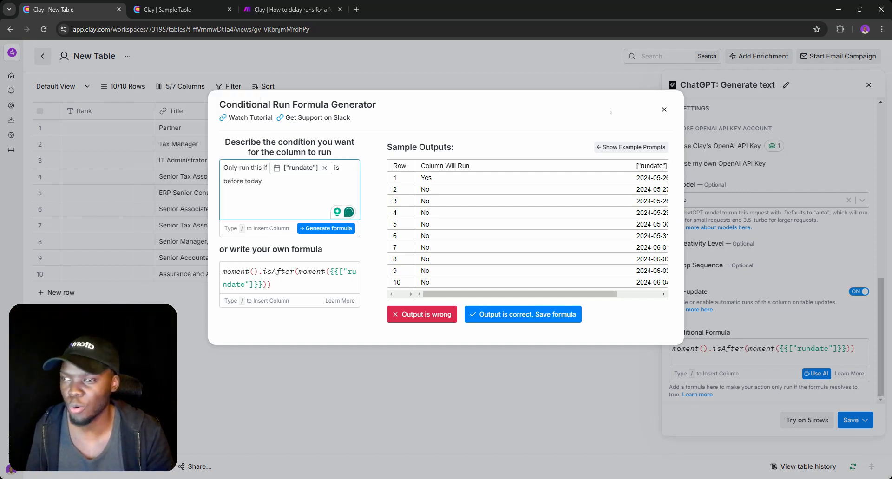
left_click(664, 109)
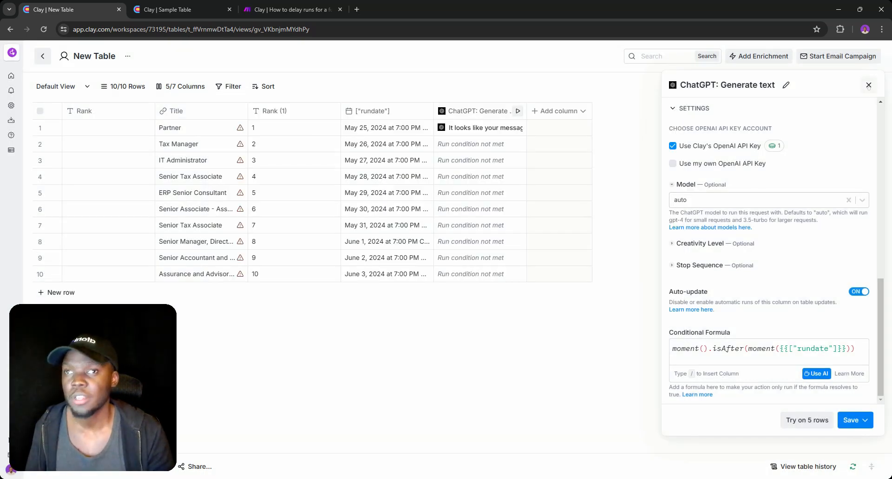
left_click(868, 85)
Run the ChatGPT: Generate text column individually for rows 2 through 5
left_click(518, 144)
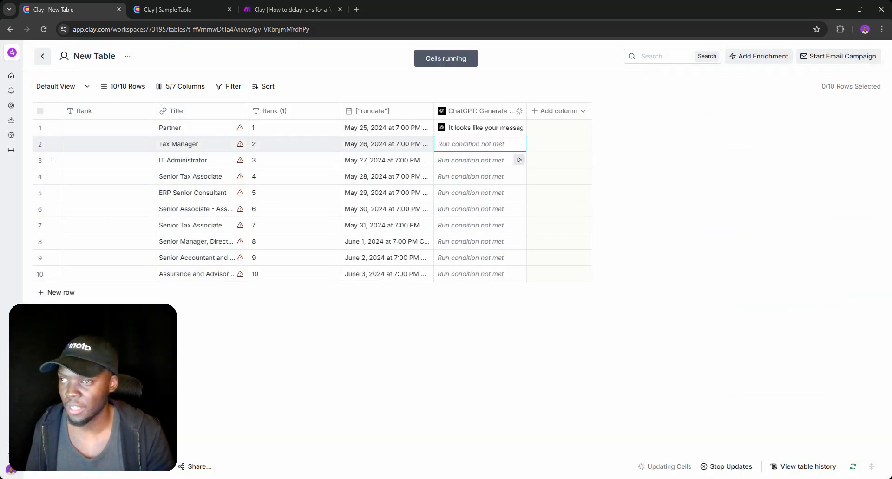
left_click(518, 160)
left_click(519, 176)
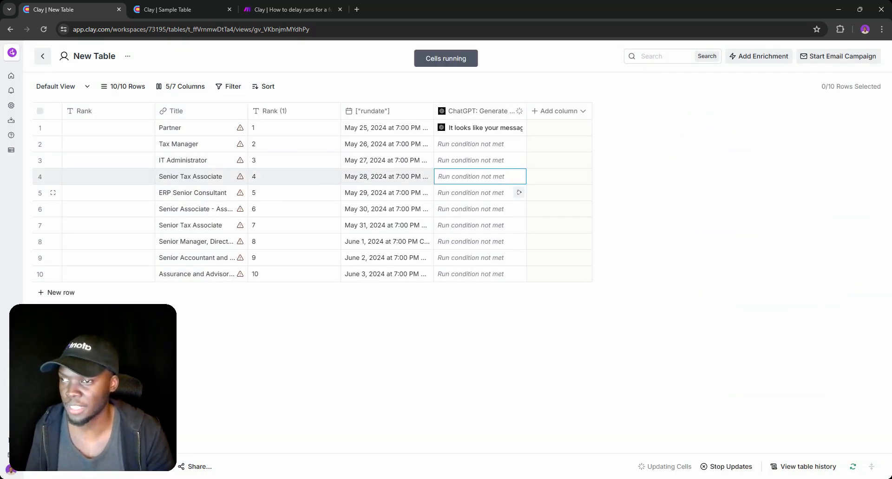
left_click(518, 192)
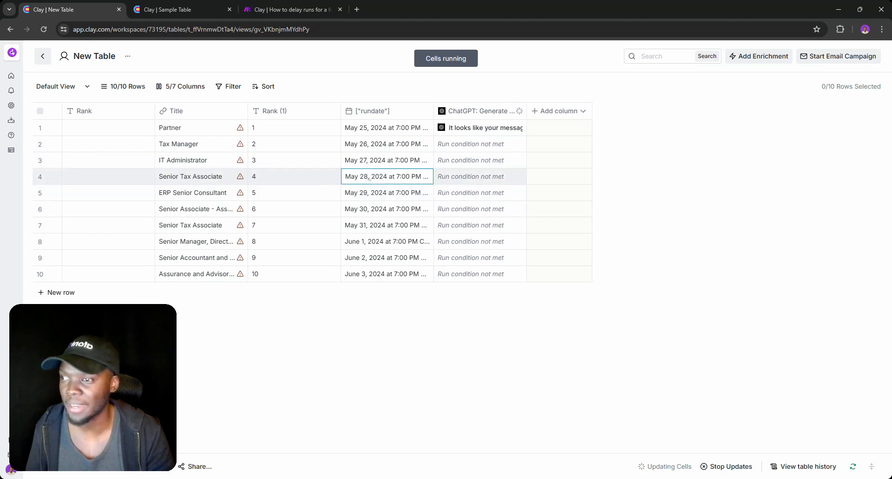
Set the rundate of row 5 to May 16, 2024, and return to the Sample Table
left_click(372, 196)
left_click(372, 196)
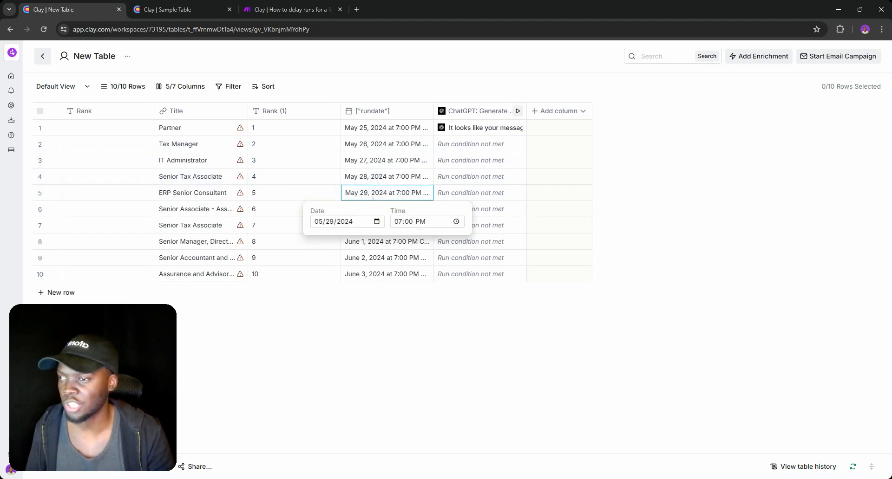
left_click(371, 223)
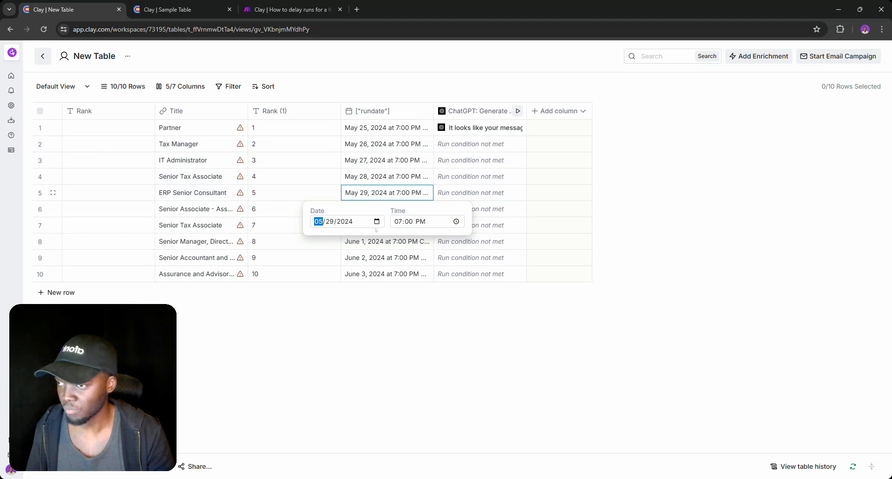
left_click(372, 297)
left_click(407, 311)
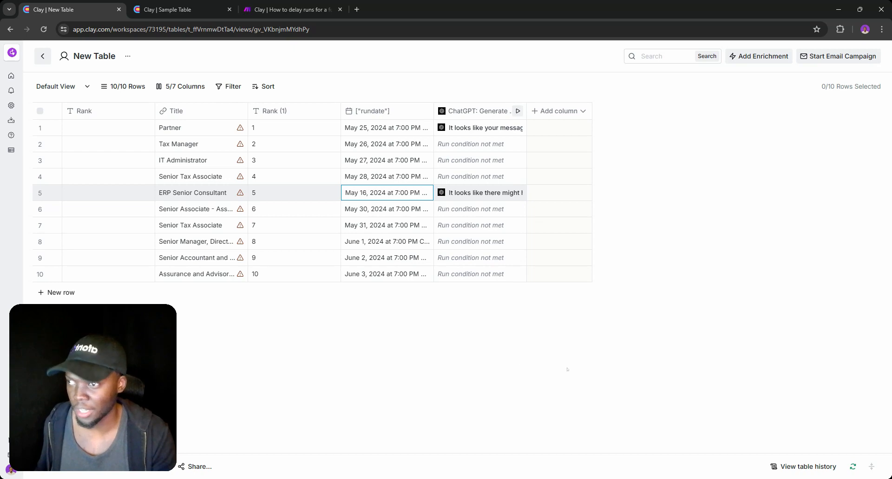
left_click(172, 9)
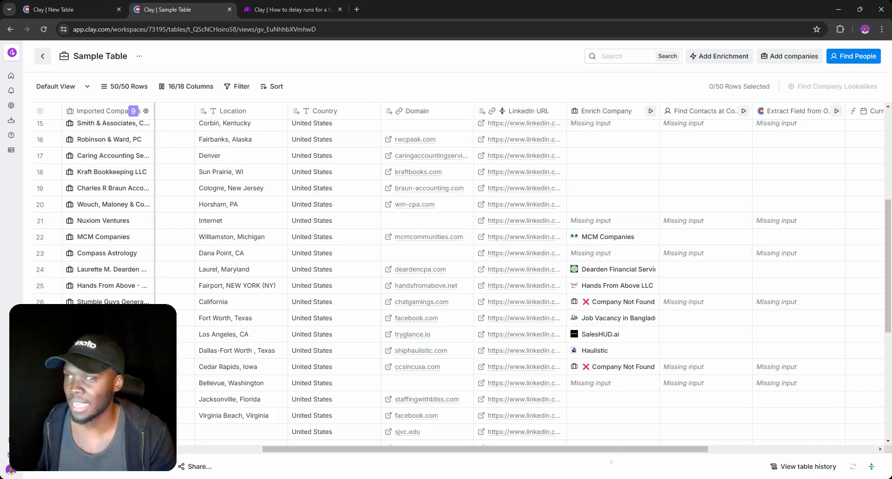
Return to the New Table and turn off auto-update for all of its columns
left_click_drag(607, 449, 773, 450)
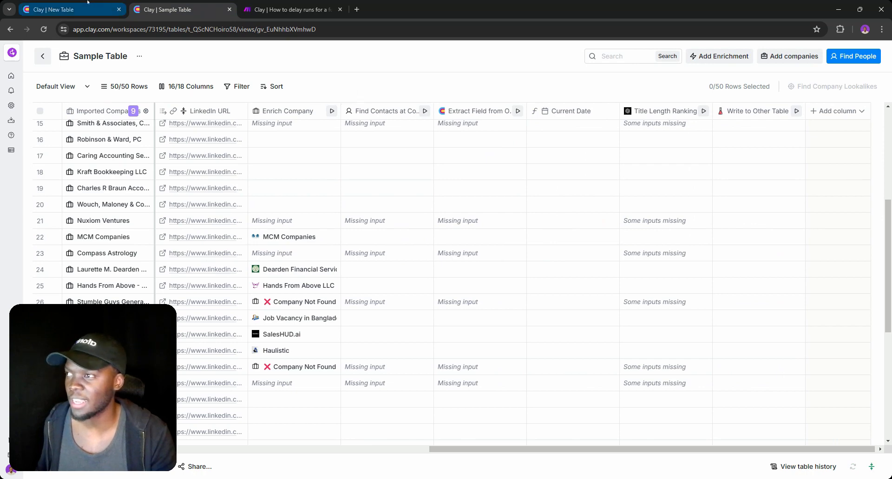
left_click(70, 9)
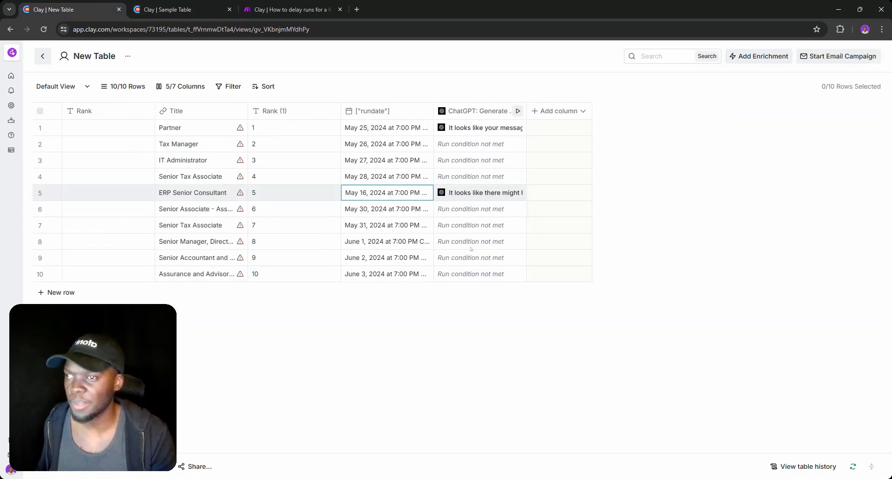
left_click(133, 58)
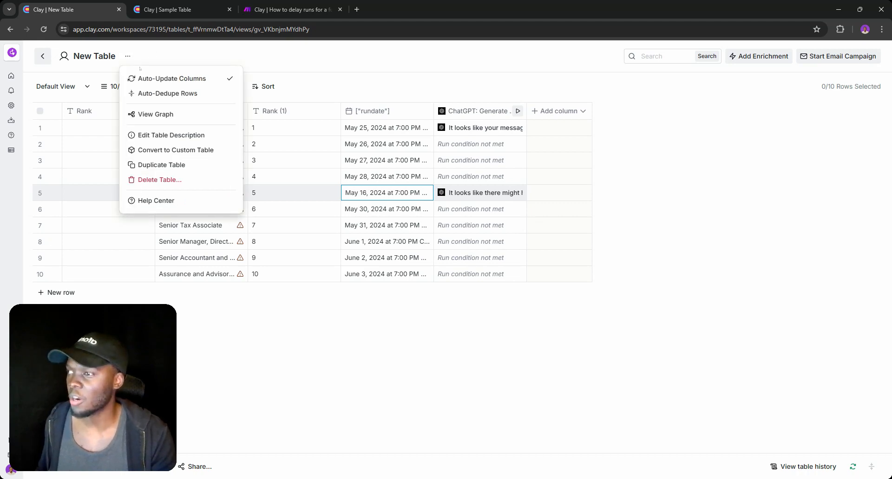
left_click(218, 79)
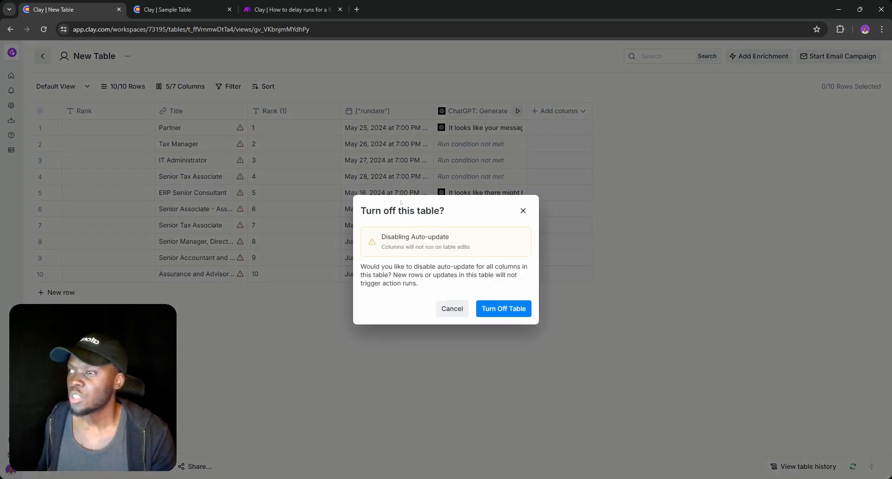
left_click(497, 309)
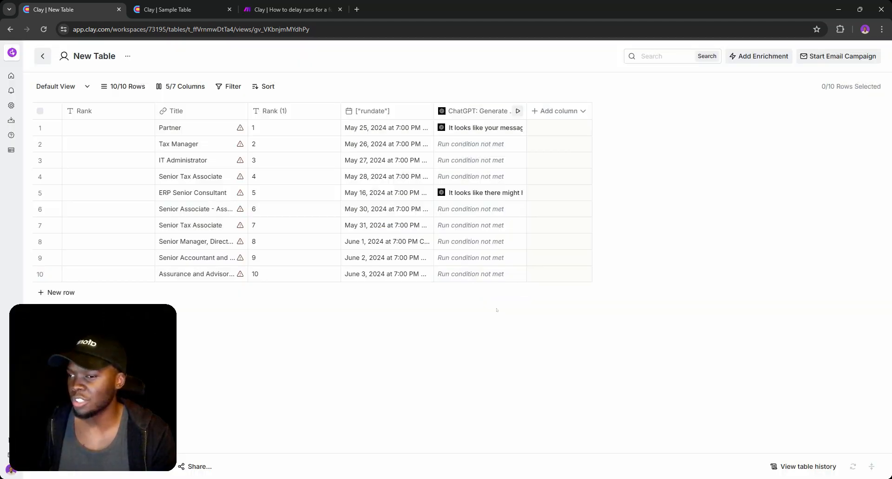
Set the rundate of row 8 in the New Table to May 21, 2024
left_click(389, 163)
left_click(392, 240)
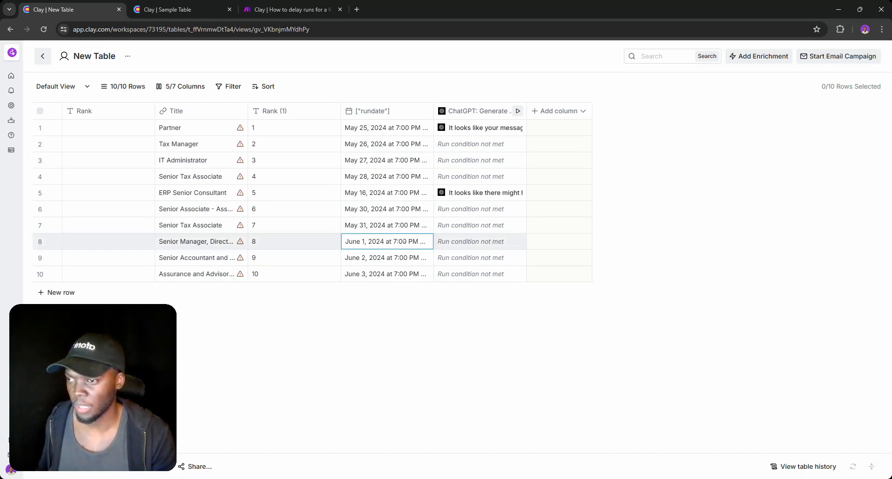
double_click(384, 242)
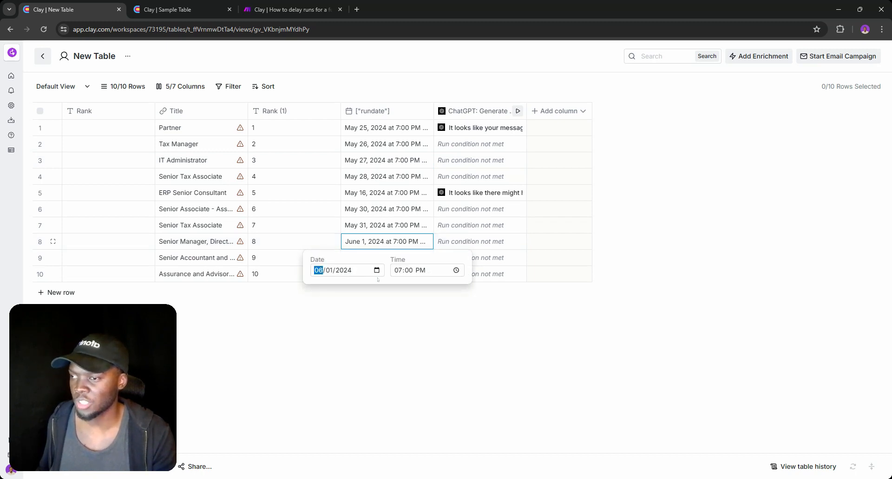
key("Down")
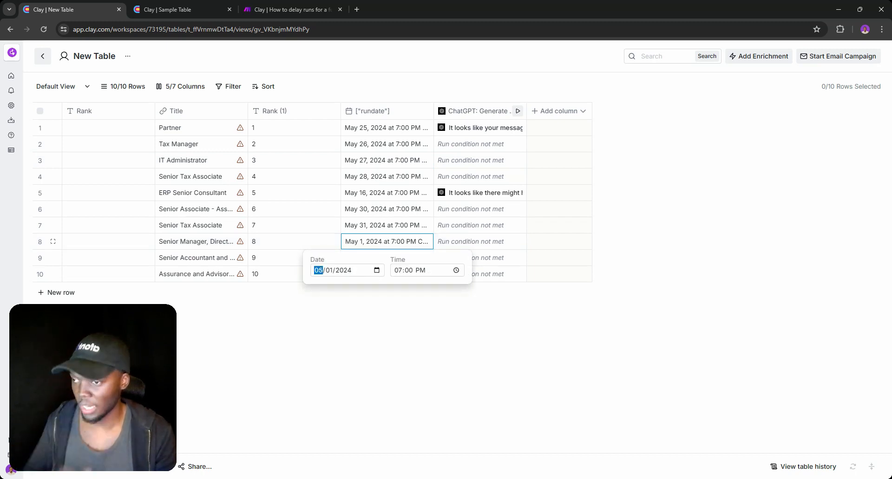
left_click(351, 349)
left_click(397, 309)
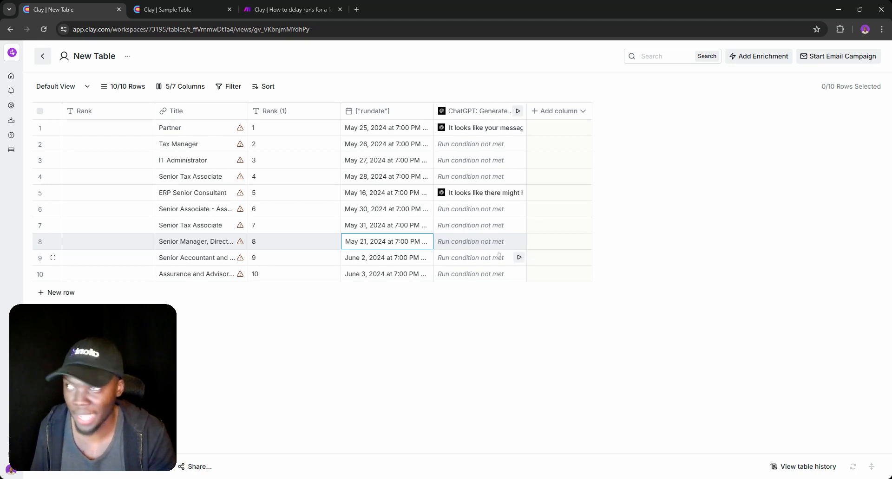
Run the ChatGPT: Generate text column for all rows that haven't run or have errors
left_click(288, 9)
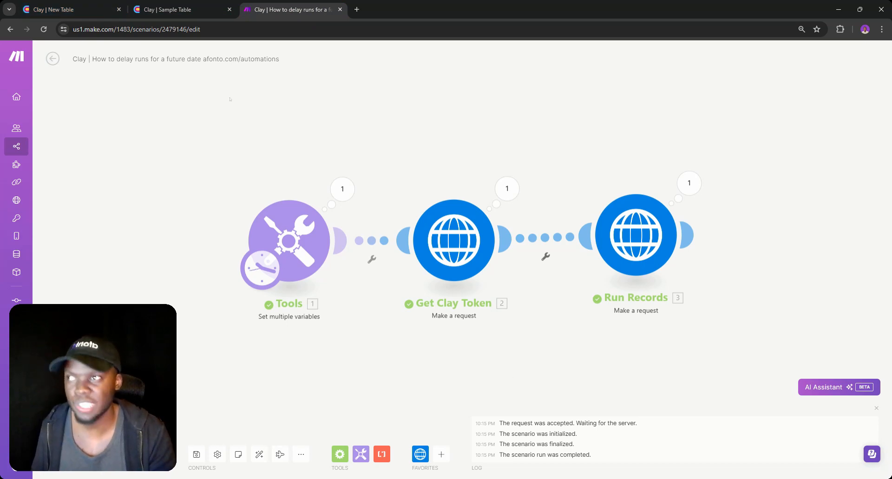
key("ctrl+1")
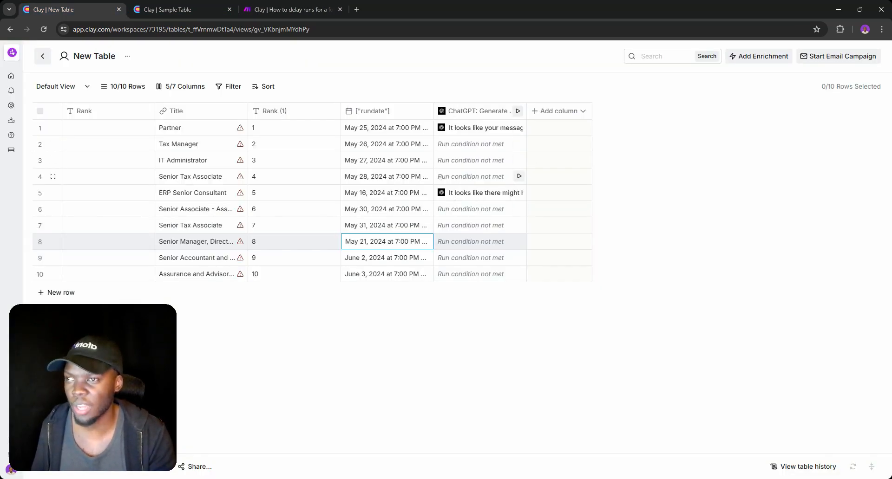
left_click(486, 112)
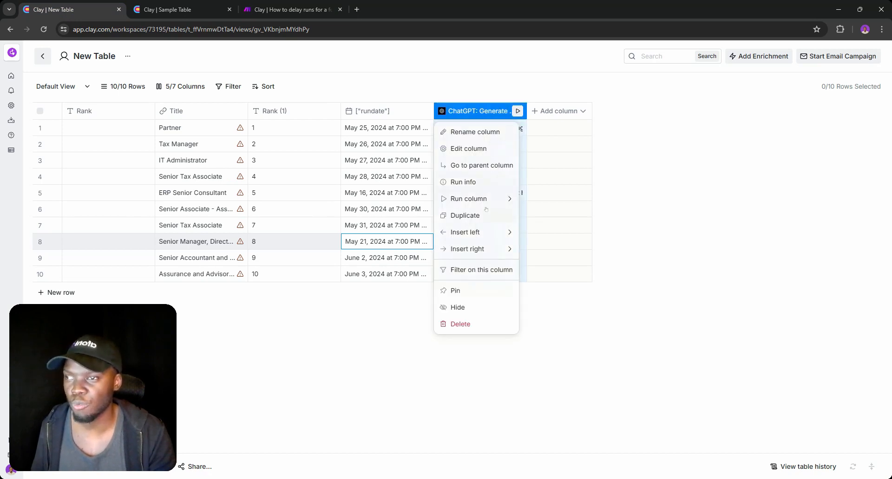
mouse_move(486, 199)
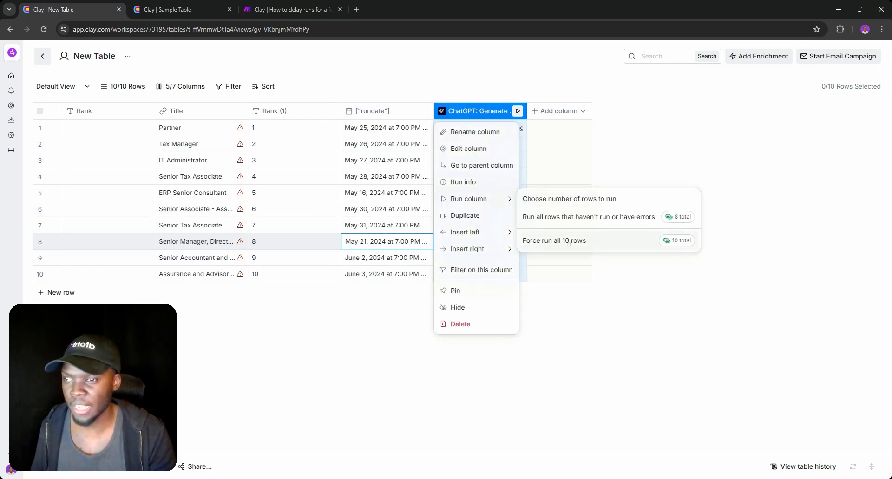
left_click(620, 219)
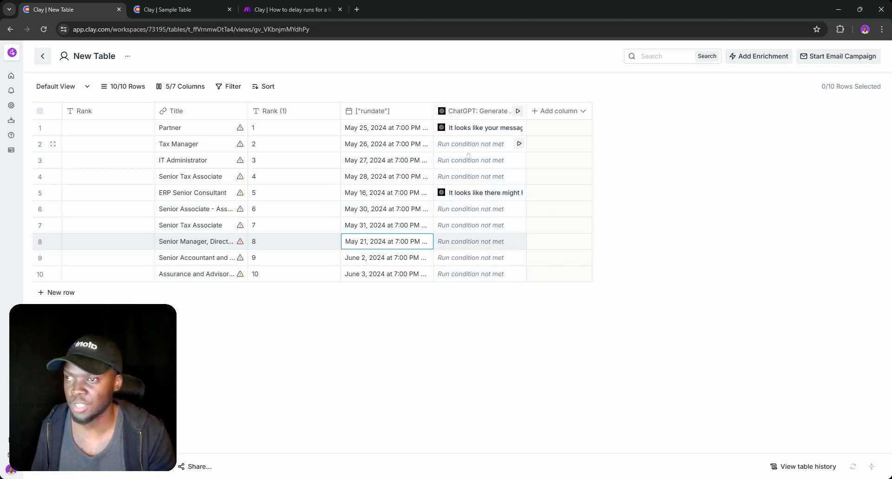
left_click(470, 111)
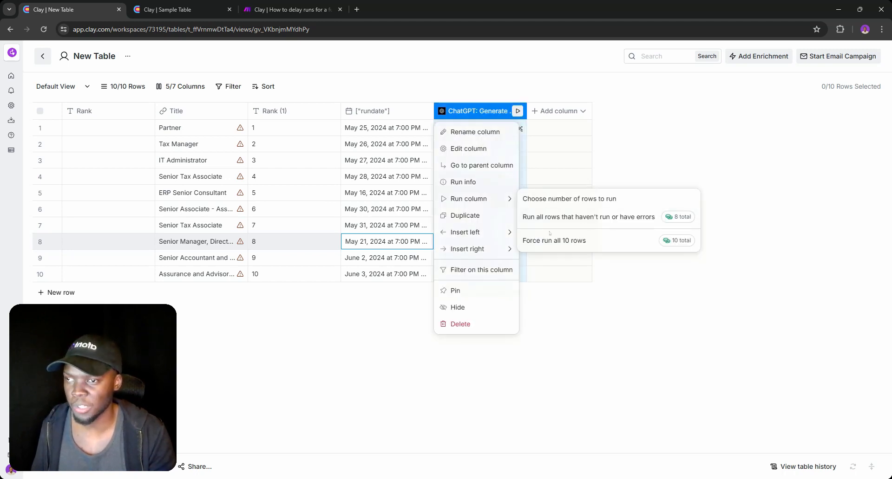
left_click(551, 218)
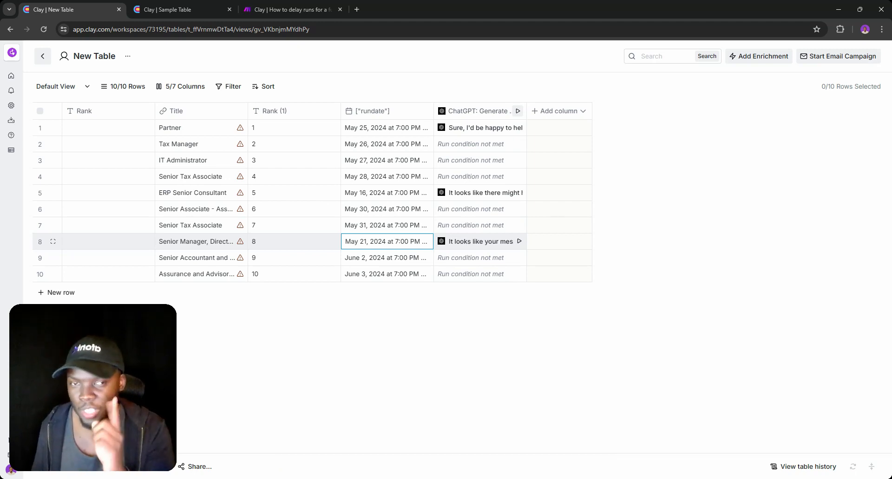
Search the enrichments for "Smart" and open the Smartlead Add Lead to Campaign setup for a new column
left_click(230, 86)
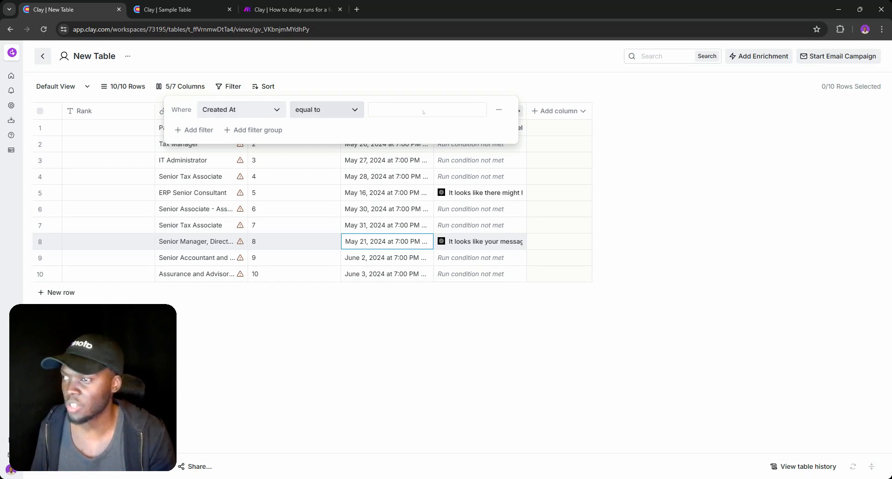
left_click(558, 111)
left_click(559, 111)
left_click(557, 149)
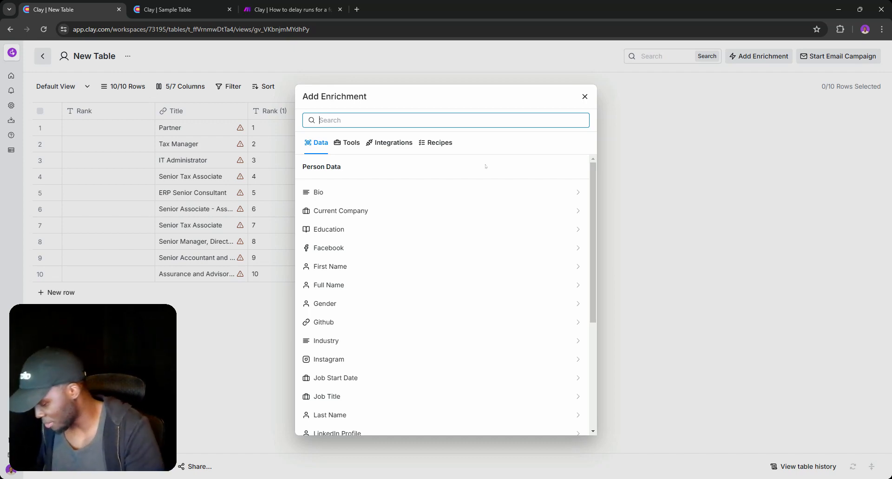
type("Smart")
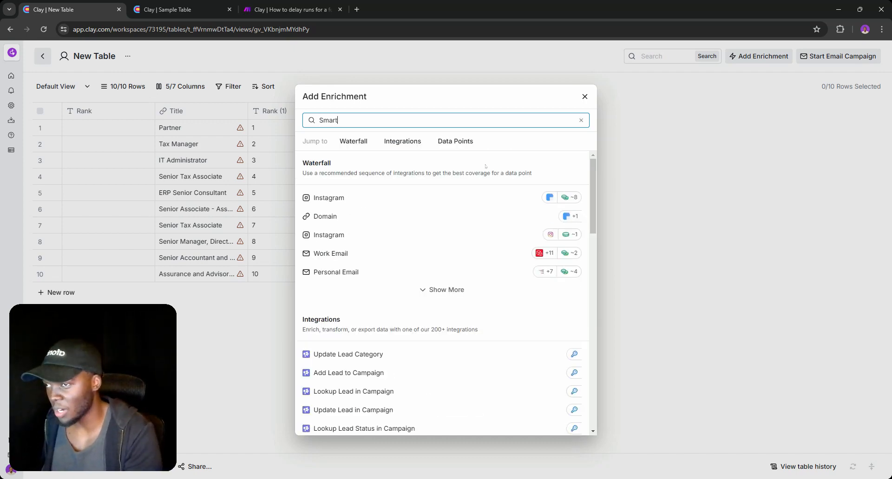
left_click(399, 301)
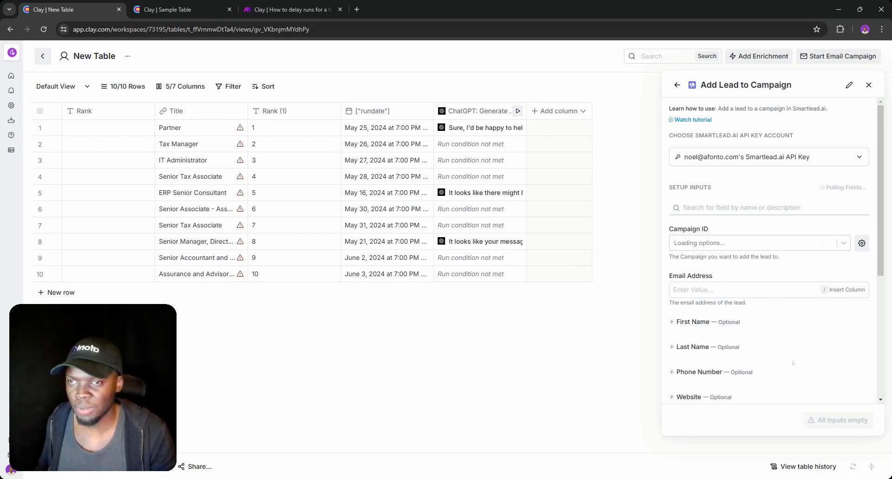
Select Team Epic (Job posting) - V2 as the campaign for the new column, and close the setup without saving
left_click(779, 244)
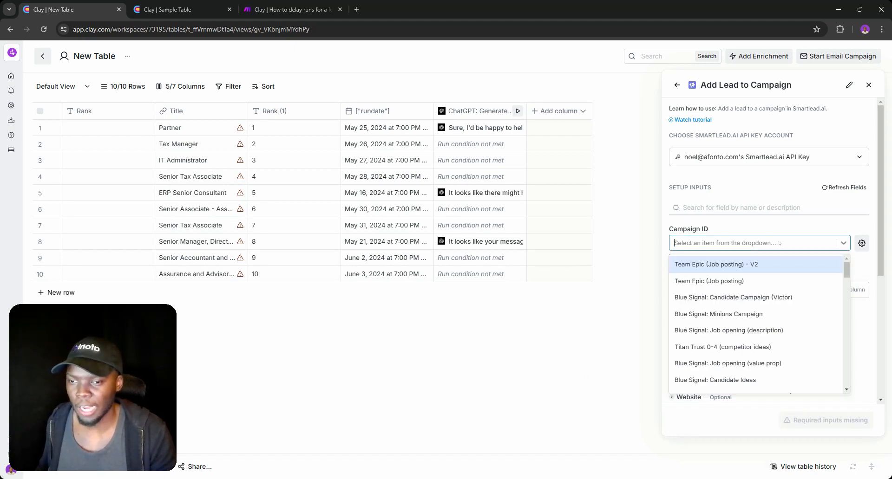
left_click(748, 266)
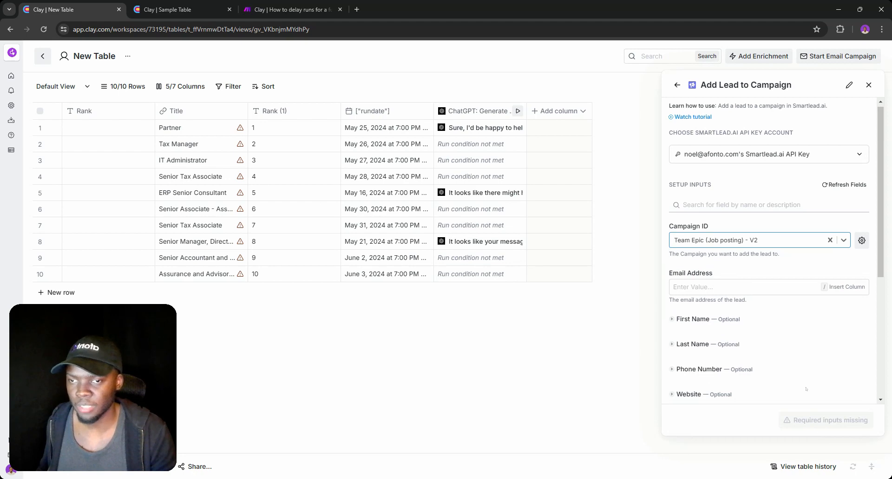
scroll(715, 311, "down", 1)
left_click(716, 244)
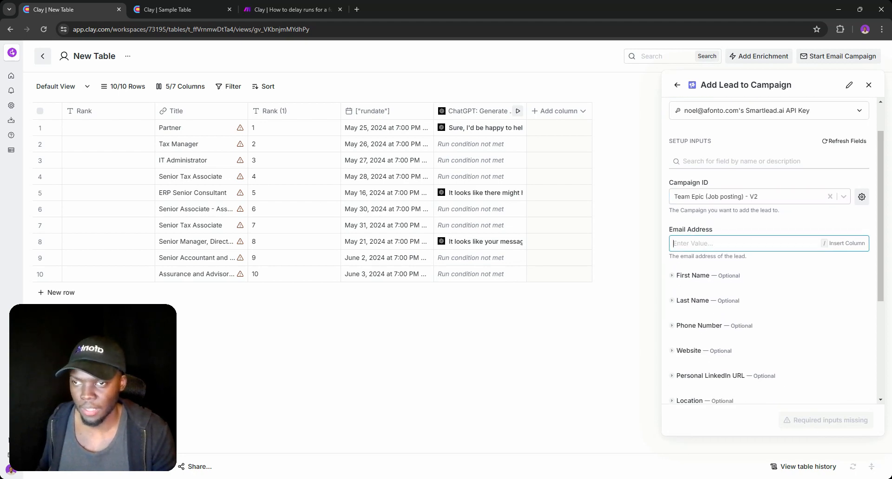
left_click(867, 84)
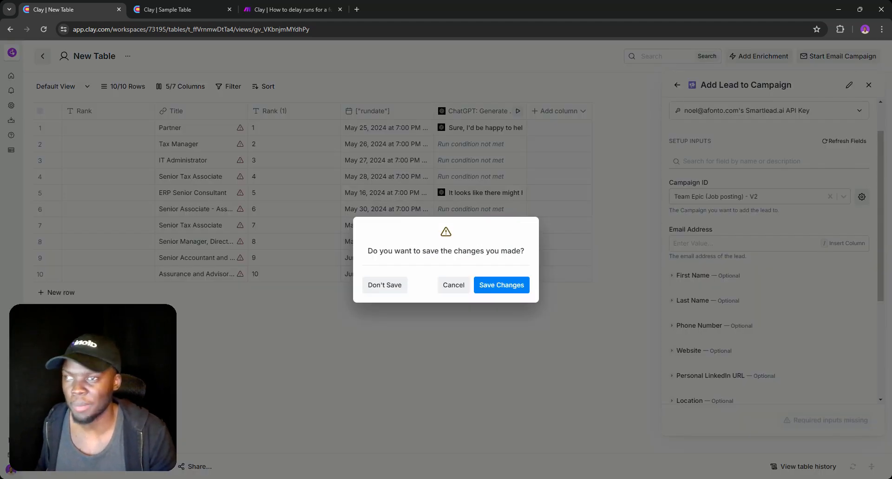
left_click(405, 286)
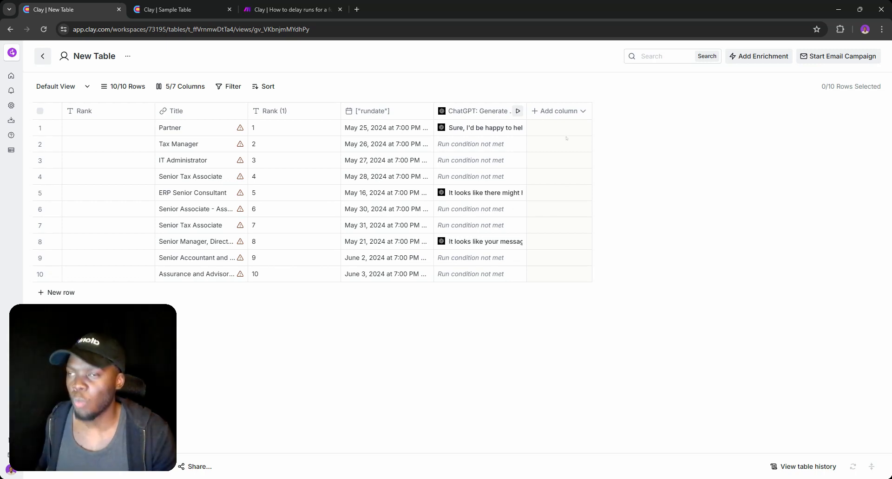
left_click(227, 86)
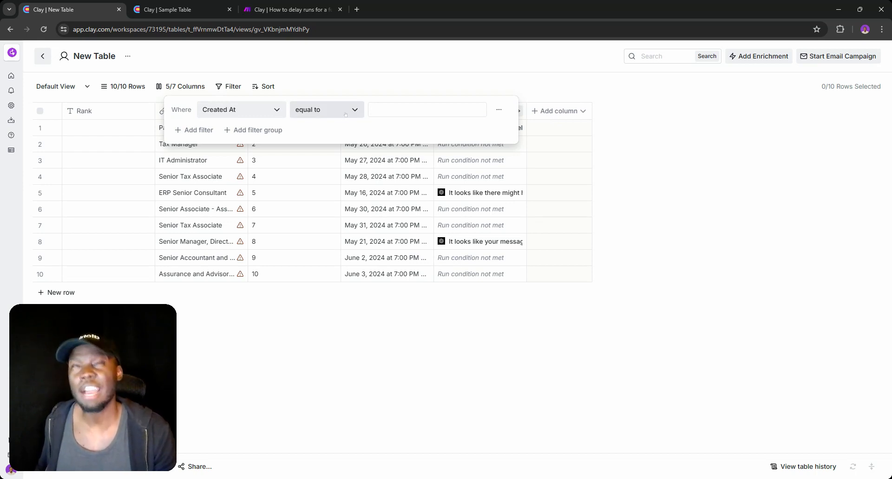
left_click(186, 9)
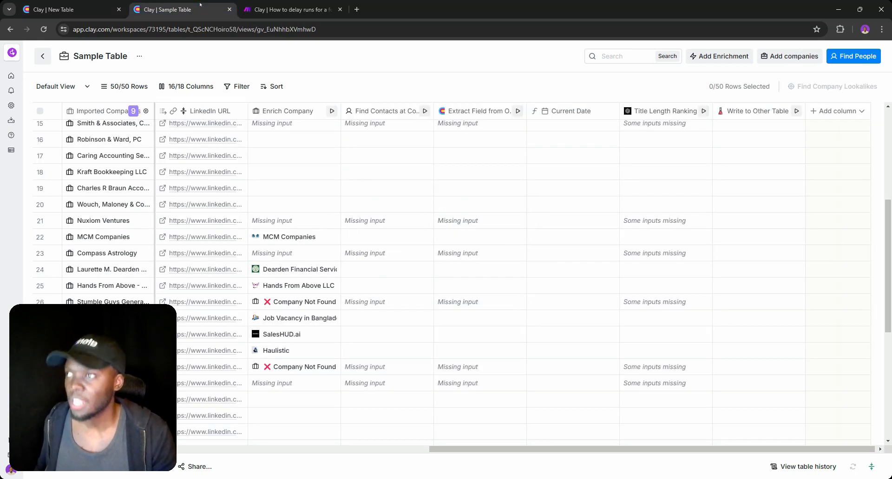
left_click(300, 2)
left_click(69, 9)
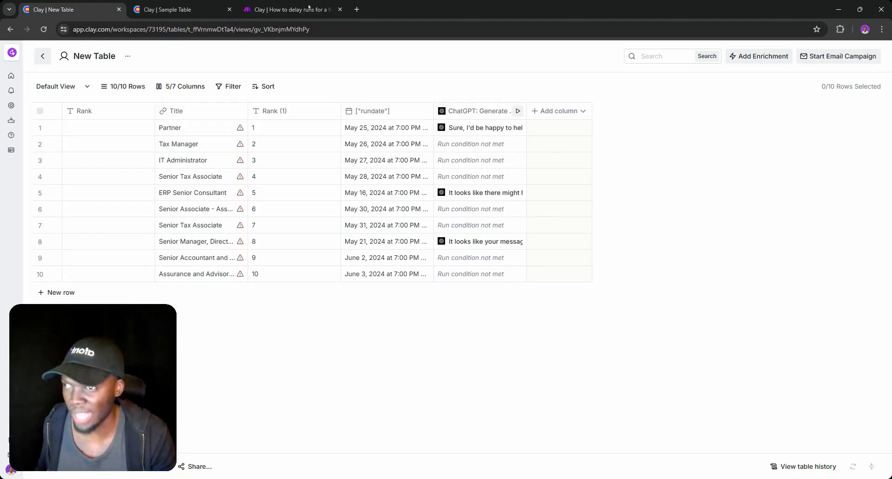
In the Make scenario, open the Run Records request and examine the field, view and record settings in its request content
left_click(288, 10)
left_click(605, 210)
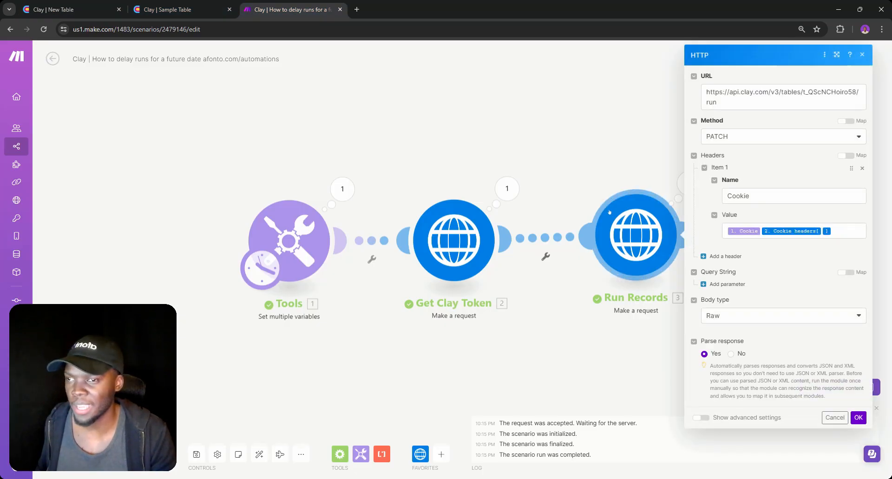
scroll(781, 259, "down", 1)
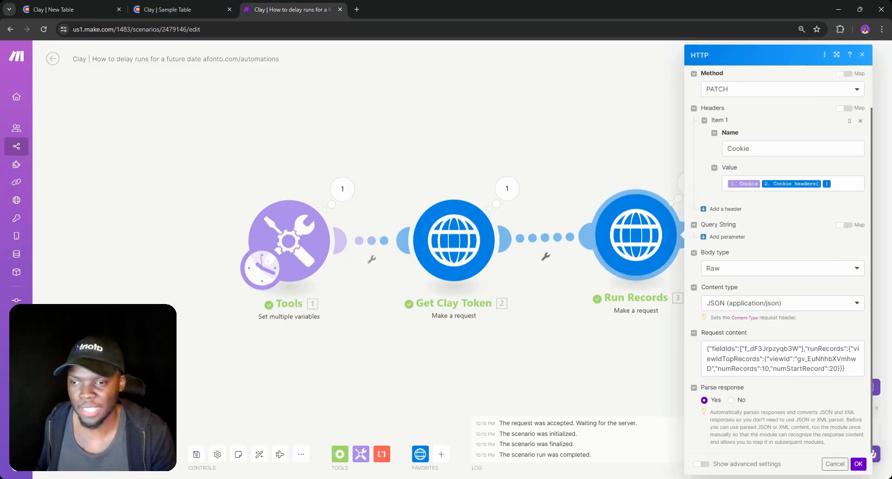
double_click(780, 359)
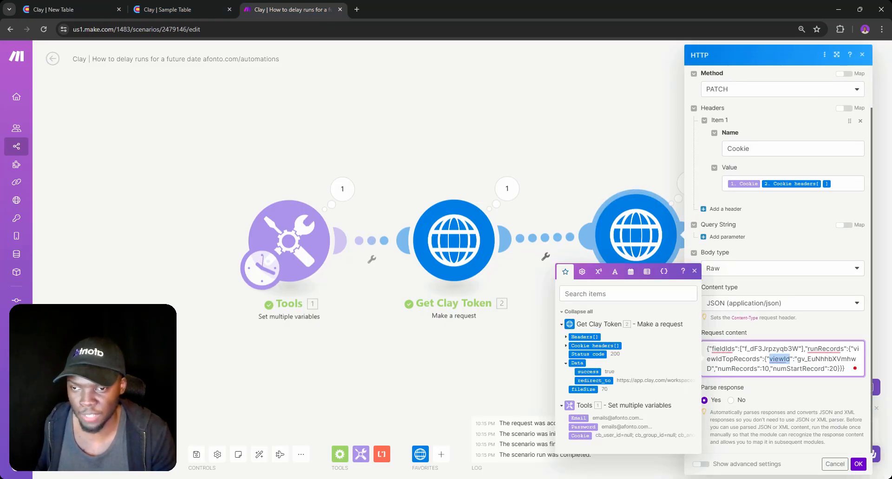
left_click(811, 360)
triple_click(811, 359)
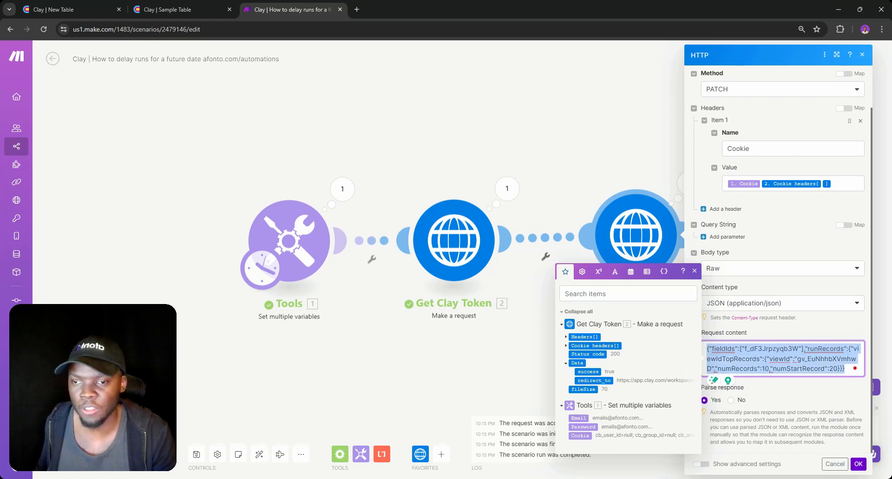
left_click(812, 359)
Look over the ChatGPT column in the New Table and the enrichment columns in the Sample Table
left_click(94, 2)
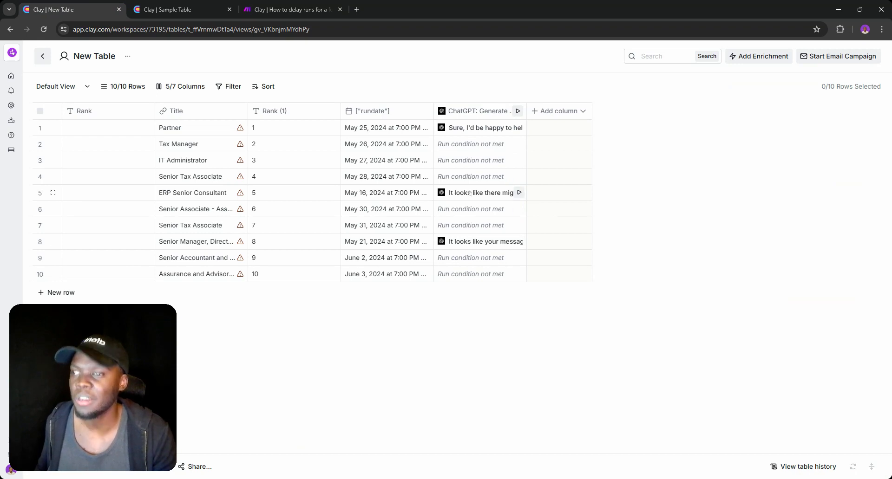
left_click(206, 5)
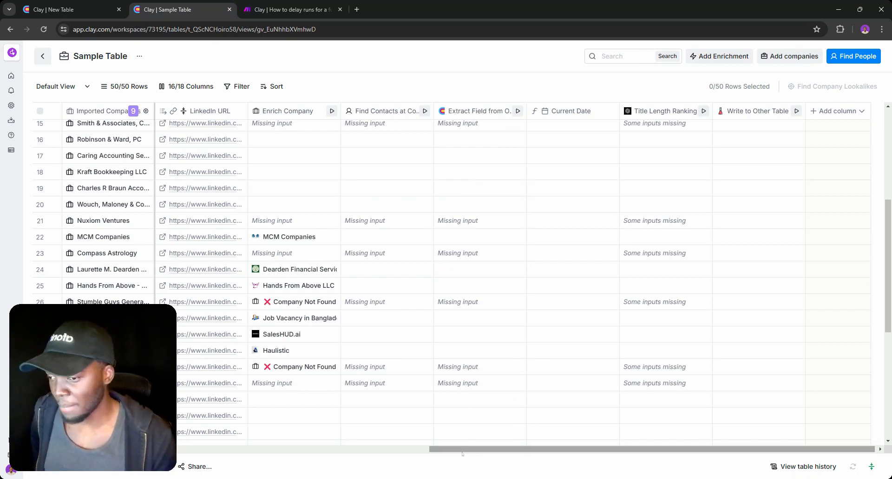
left_click_drag(462, 452, 435, 451)
scroll(342, 434, "up", 1)
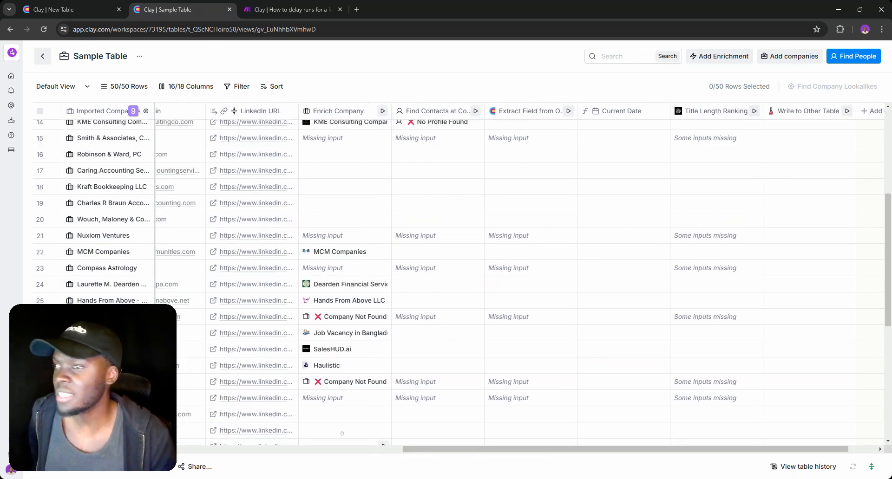
Run Enrich Company for rows 3, 5, 6 and 7, and run Find Contacts at Company on the first 10 rows
scroll(342, 433, "up", 5)
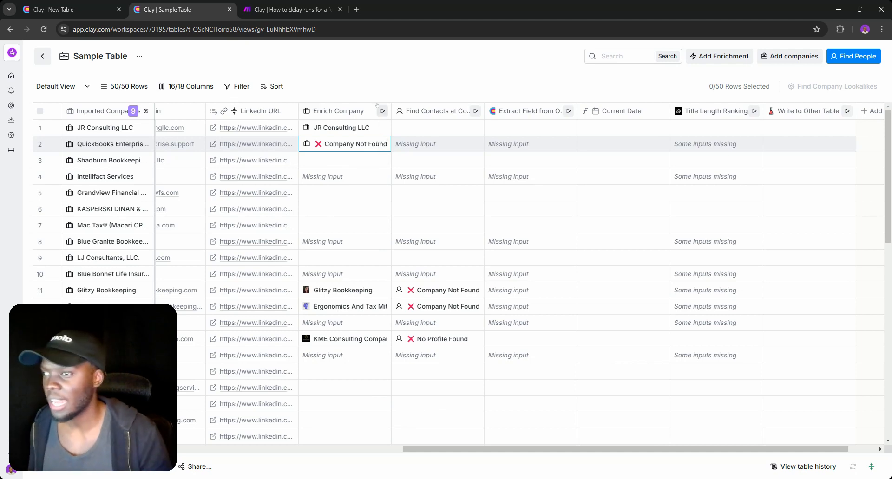
left_click(383, 159)
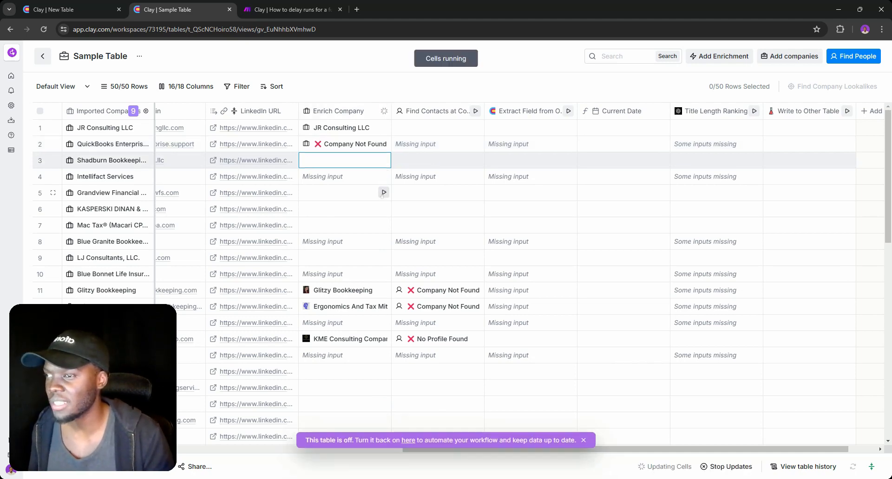
left_click(384, 193)
left_click(384, 209)
left_click(384, 225)
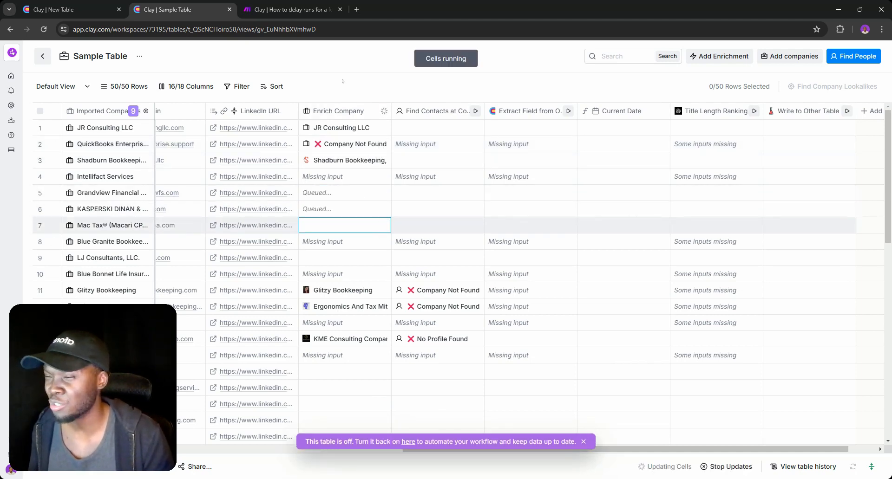
left_click(476, 111)
left_click(505, 141)
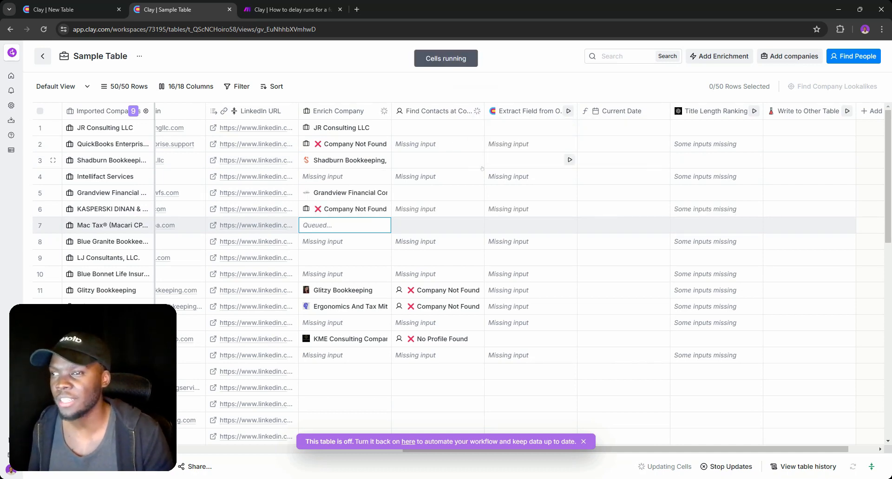
Open the Find Contacts at Company column settings, check its Company Identifier input, and close them without saving
left_click(435, 112)
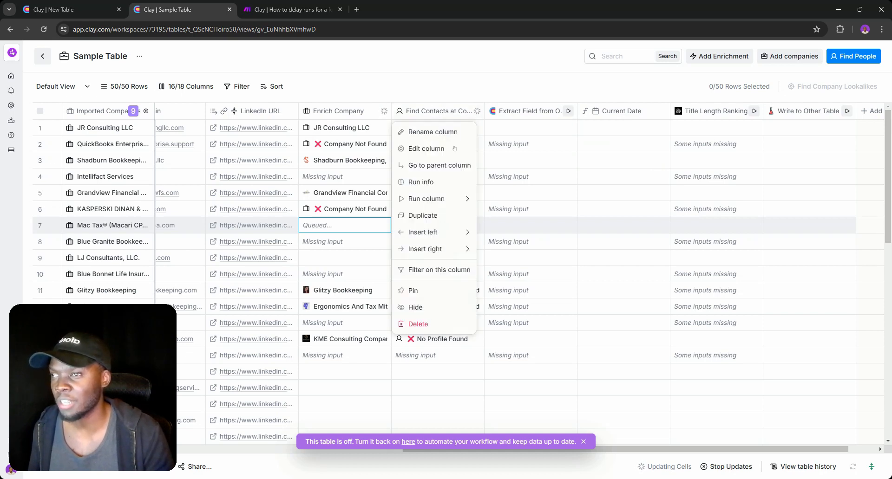
left_click(604, 149)
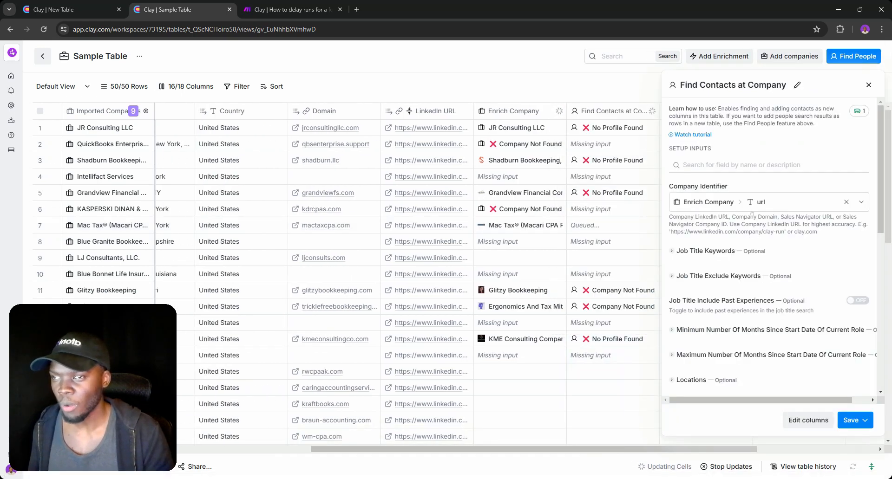
left_click(868, 86)
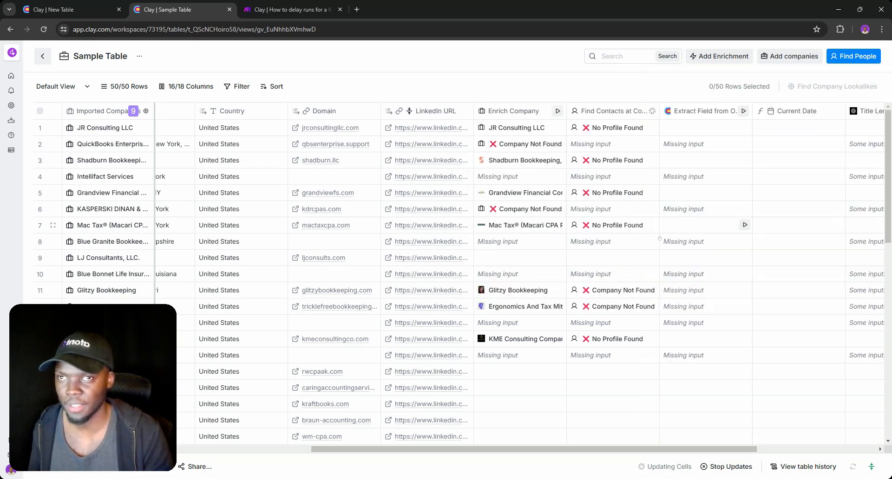
Run Find Contacts at Company individually for rows 9, 17 to 20 and 22, and close the cell details
scroll(647, 120, "down", 1)
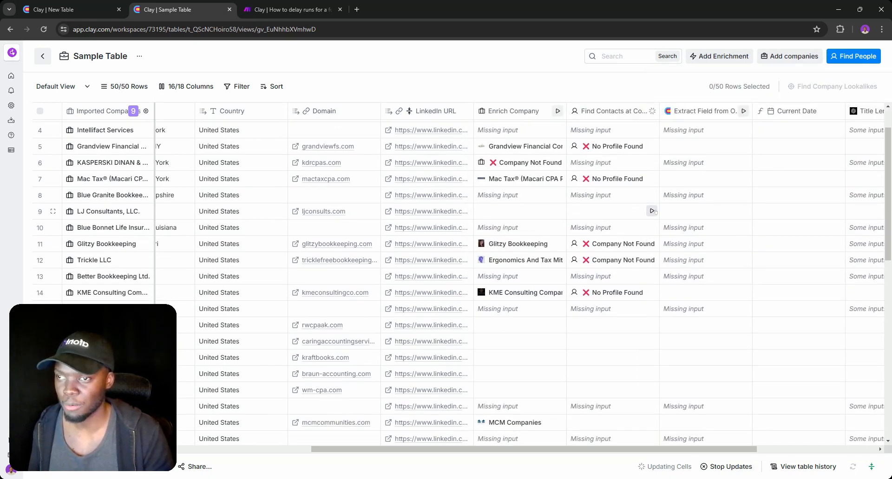
left_click(652, 212)
scroll(647, 277, "down", 4)
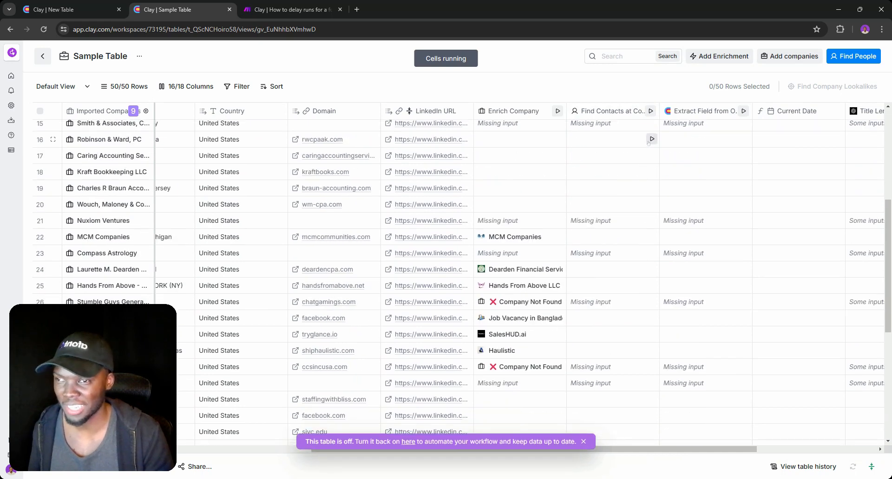
left_click(652, 159)
left_click(652, 172)
left_click(652, 188)
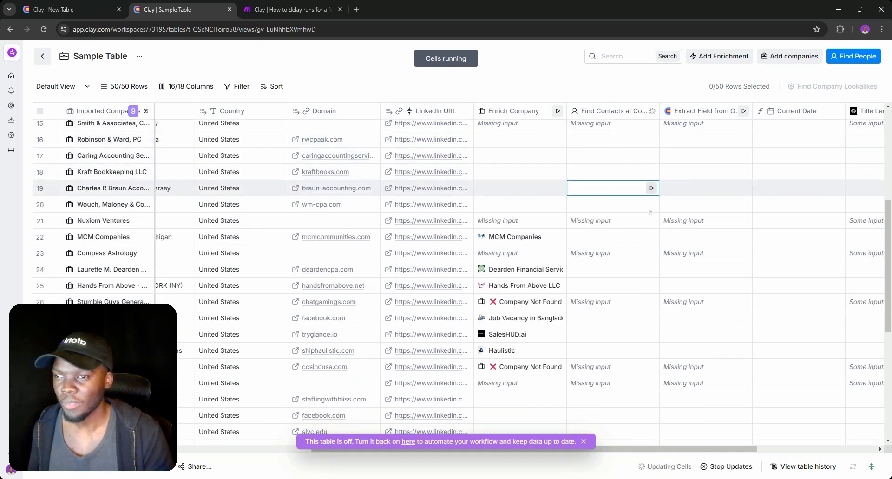
left_click(652, 204)
left_click(651, 236)
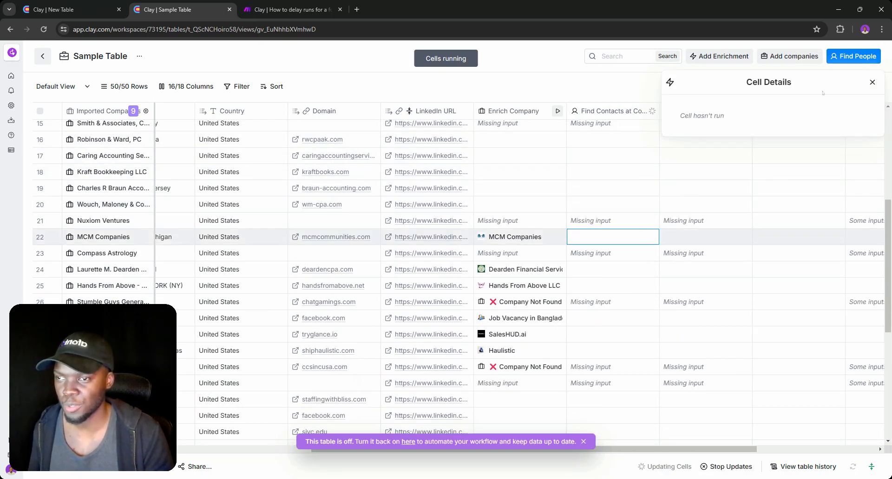
left_click(869, 84)
Select a block of Find Contacts at Company cells reaching down to row 34, run them, and close the cell details
scroll(614, 325, "up", 3)
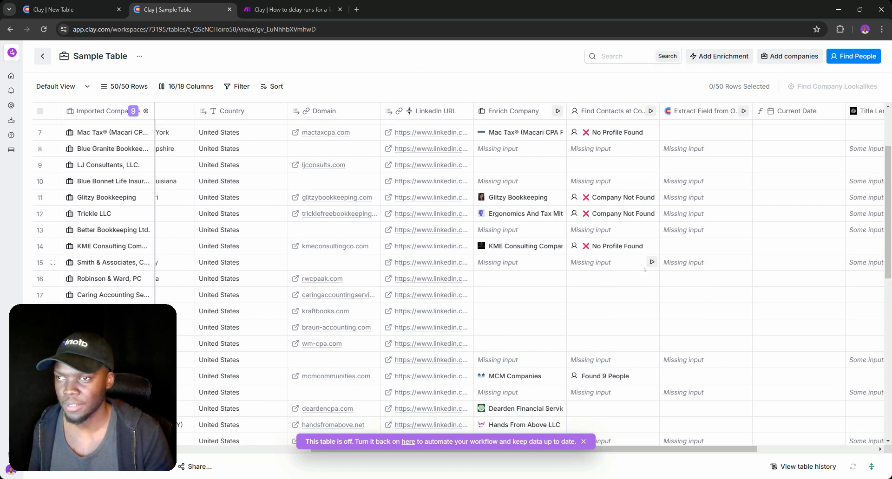
scroll(613, 362, "down", 3)
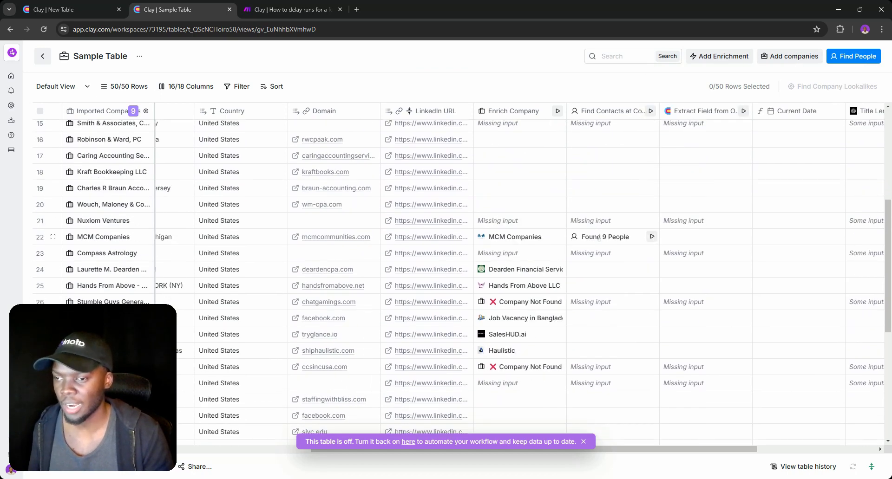
left_click(651, 111)
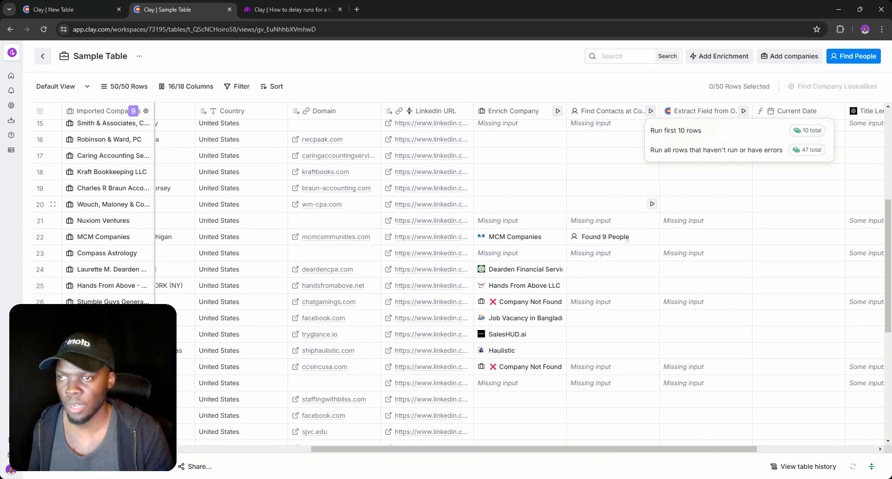
left_click(627, 209)
scroll(627, 251, "up", 5)
left_click_drag(608, 258, 613, 344)
scroll(621, 412, "down", 7)
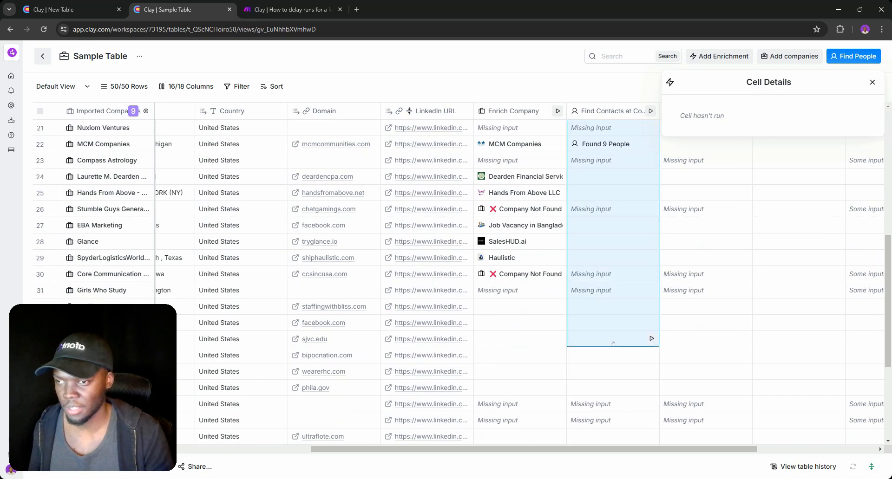
right_click(611, 247)
left_click(627, 290)
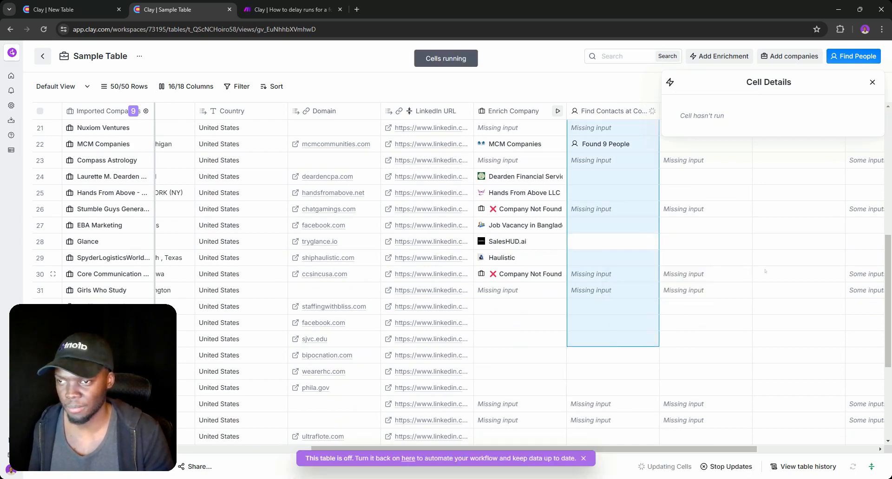
left_click(872, 82)
Filter the Sample Table to rows where Find Contacts at Company has results
scroll(650, 269, "up", 6)
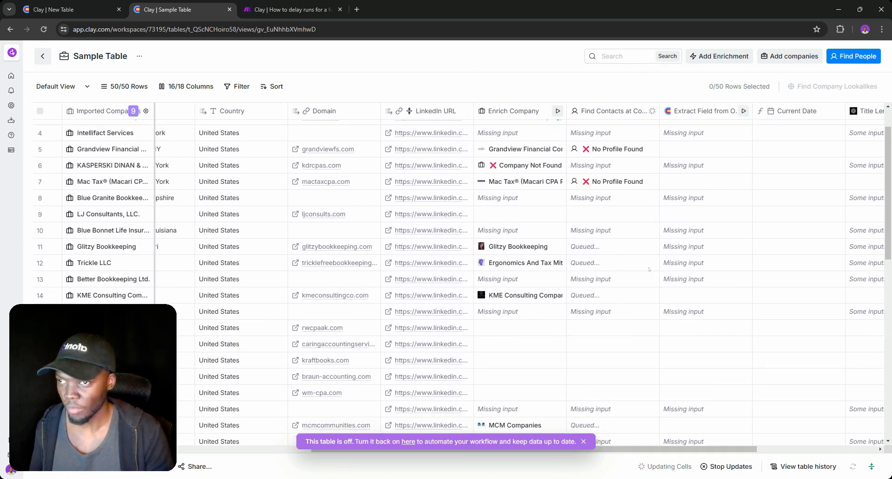
scroll(649, 269, "up", 1)
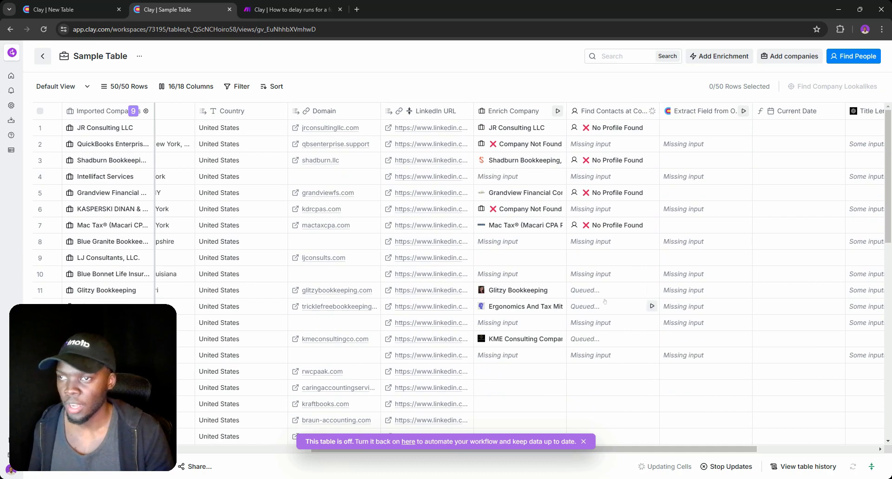
left_click(237, 86)
left_click(247, 110)
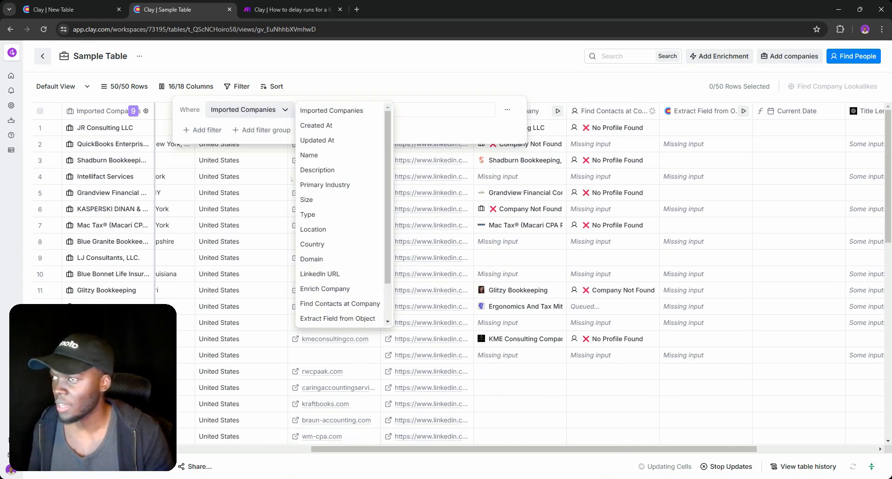
scroll(327, 184, "down", 2)
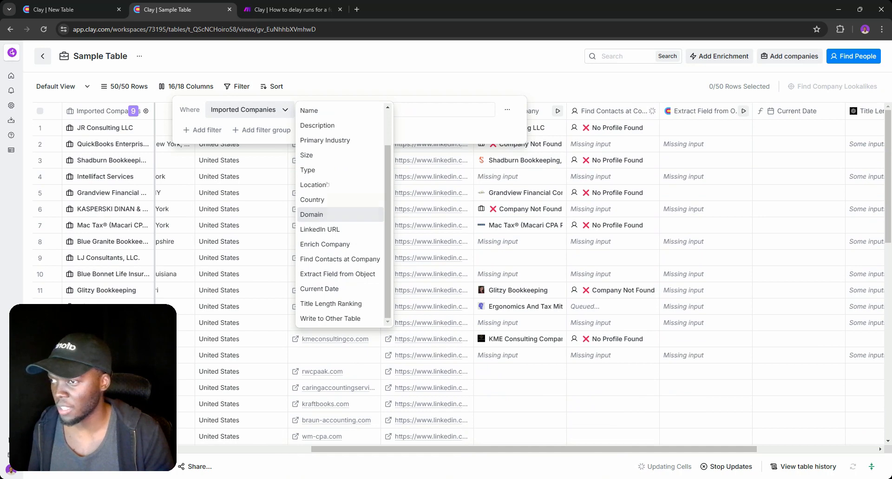
left_click(333, 260)
left_click(334, 109)
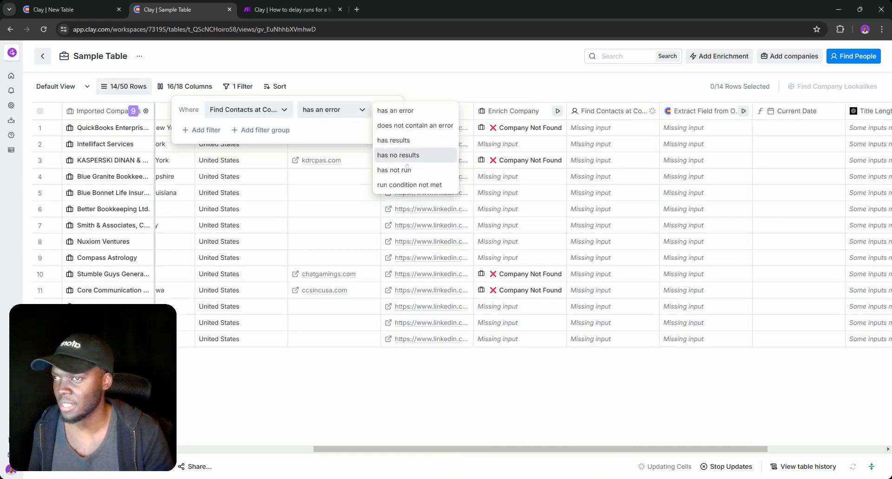
left_click(403, 141)
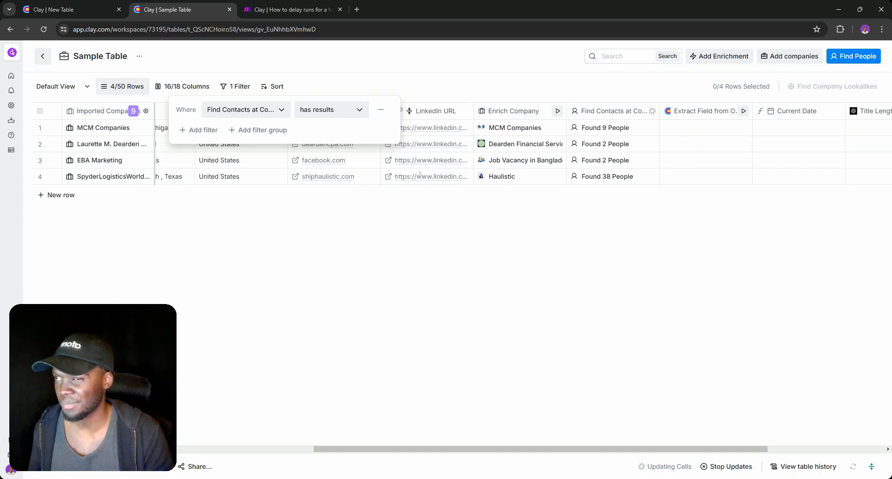
left_click(490, 276)
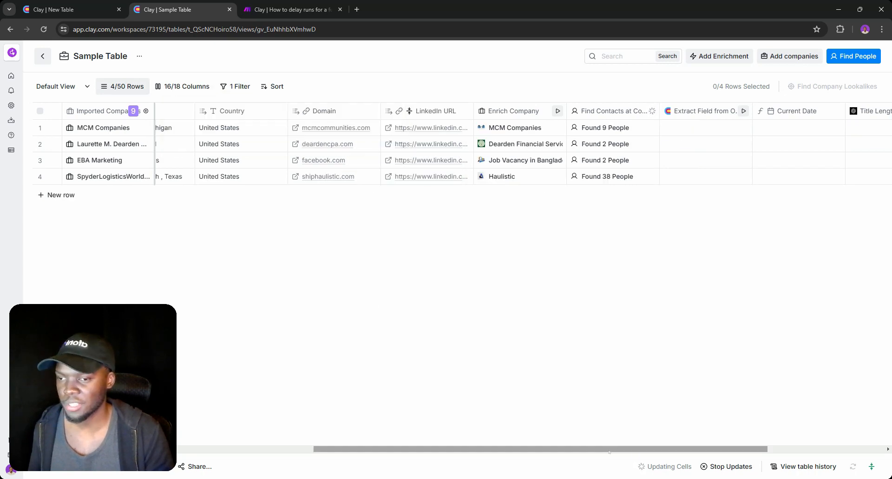
Review the Find Contacts at Company setup inputs again for the filtered rows and close the settings unchanged
scroll(618, 441, "right", 3)
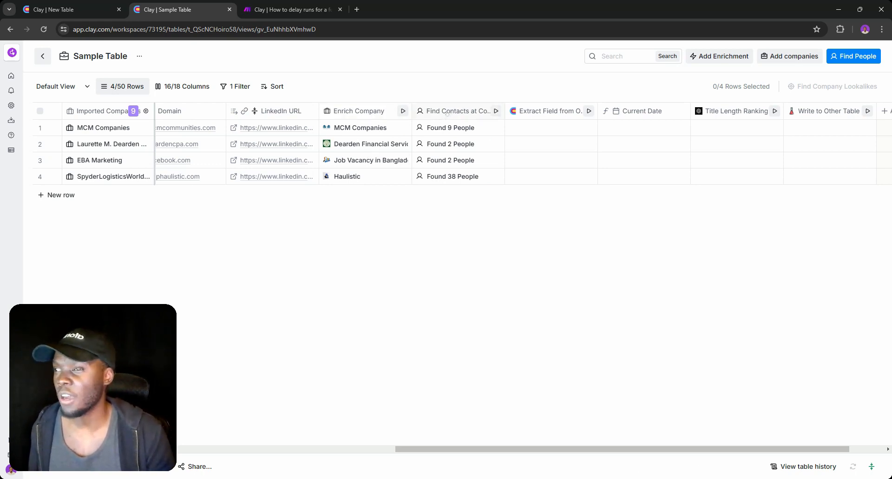
left_click(447, 111)
left_click(604, 197)
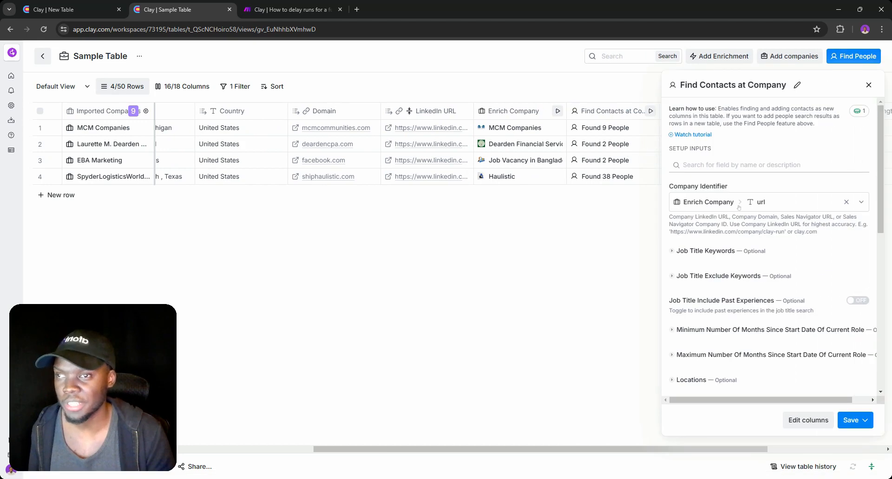
left_click(868, 85)
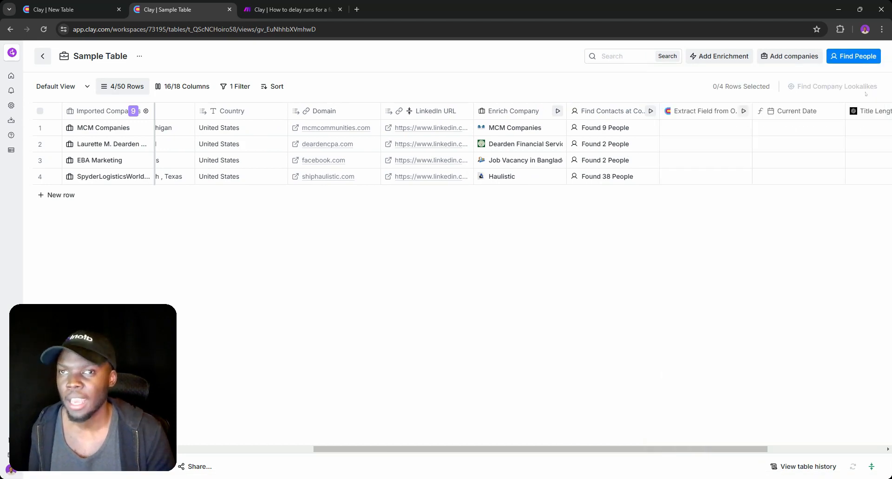
Glance at the run dates in the New Table, and open the Sample Table's Extract Field from Object column settings
left_click_drag(665, 449, 783, 446)
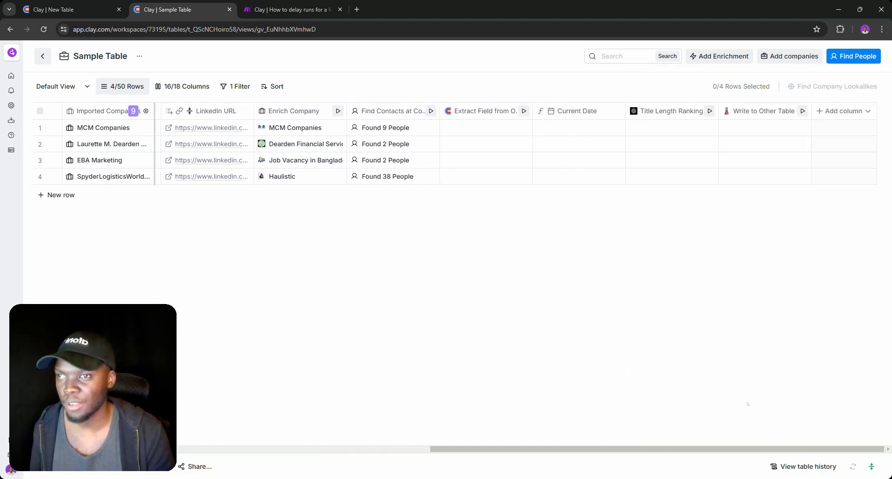
left_click(70, 9)
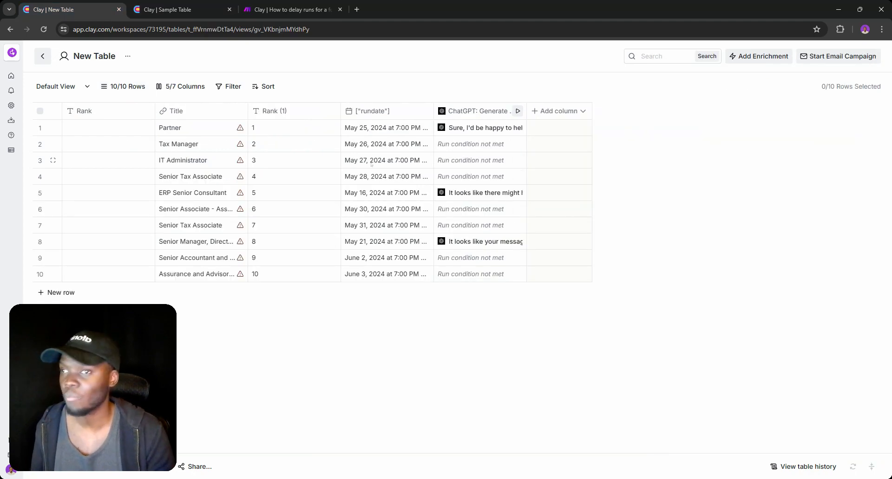
left_click(175, 4)
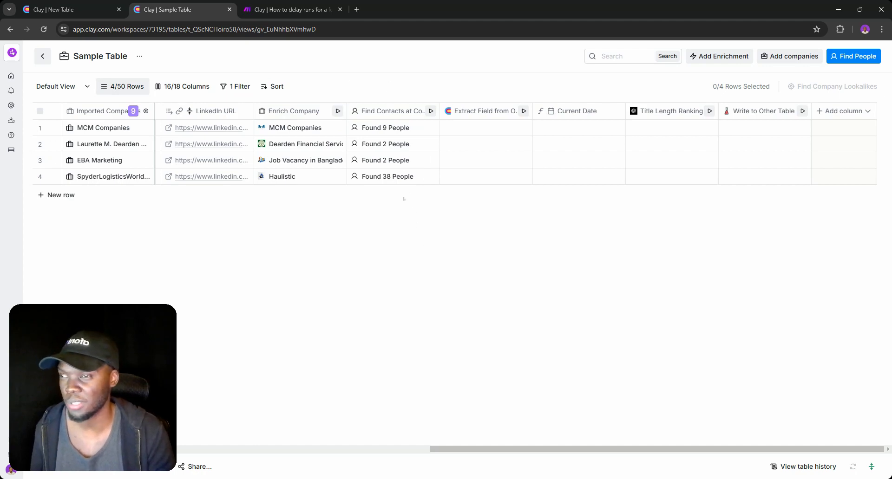
left_click(487, 116)
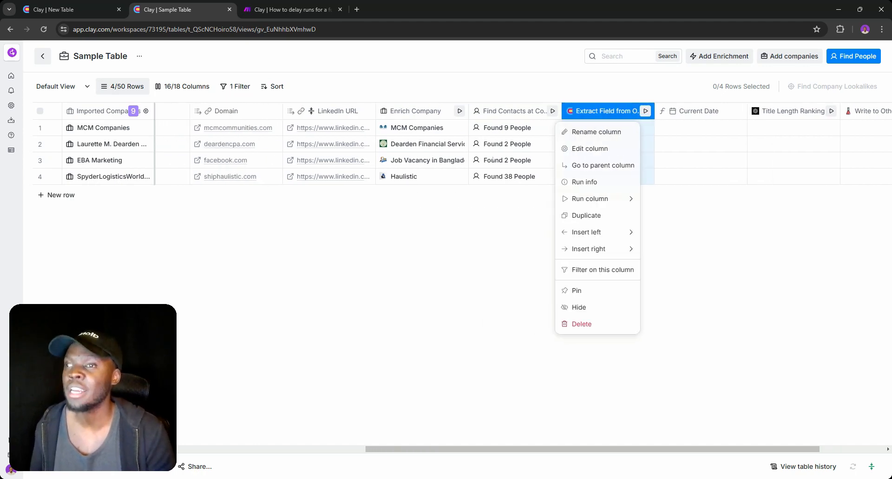
left_click(625, 149)
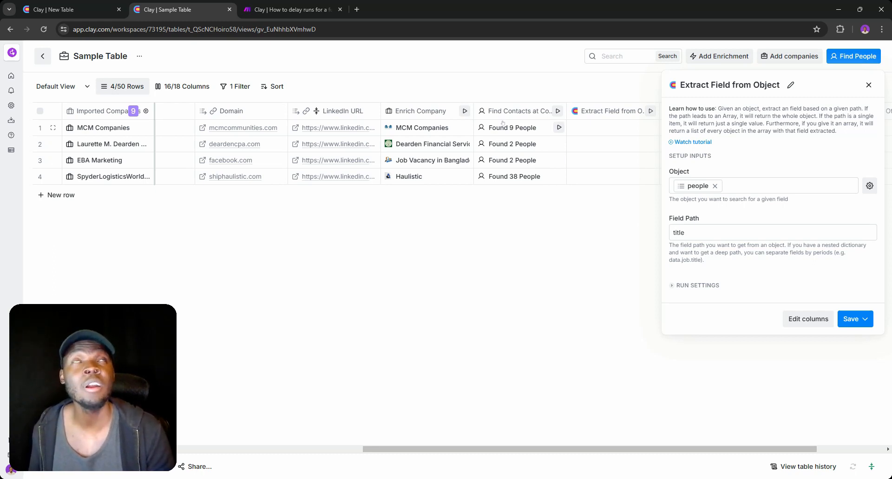
Open the MCM Companies contact results, expand the People list, examine the first person's fields, and collapse that entry
left_click(559, 127)
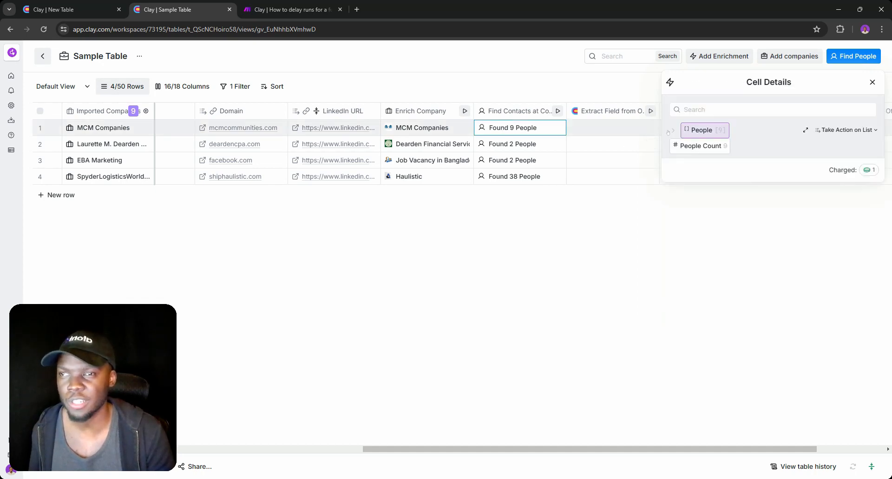
left_click(697, 130)
left_click(685, 147)
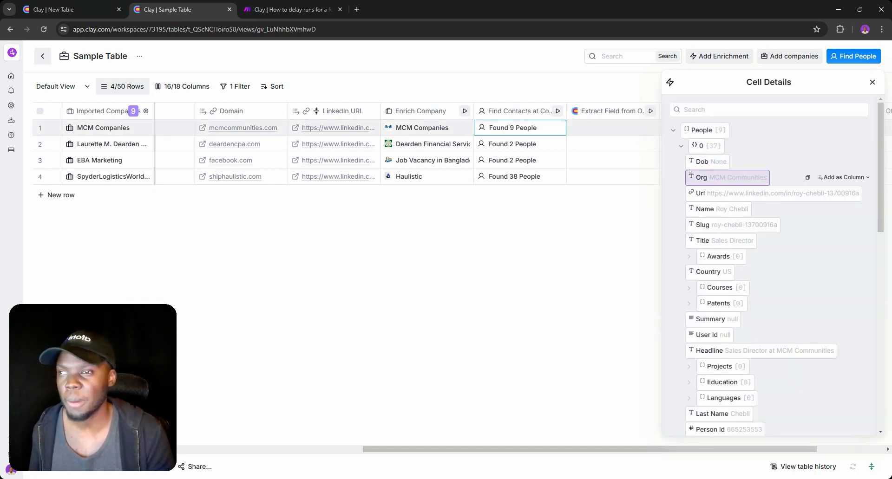
scroll(711, 195, "down", 3)
scroll(711, 288, "up", 2)
scroll(697, 186, "up", 5)
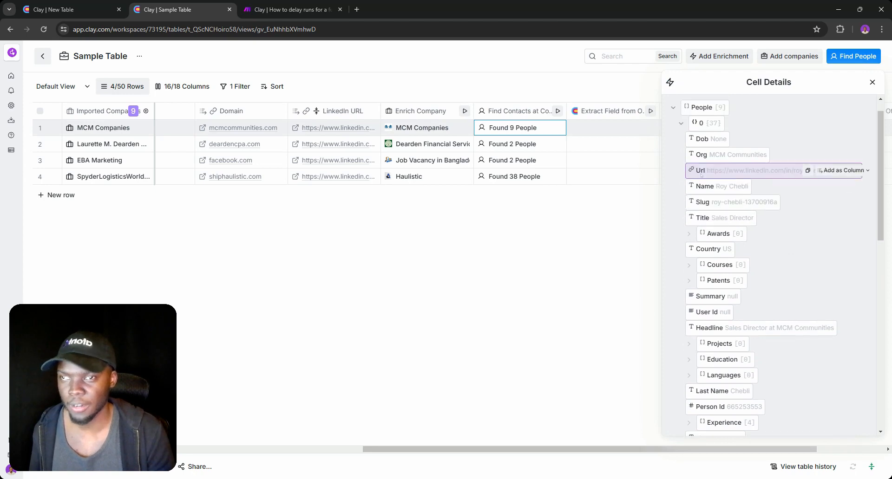
left_click(682, 146)
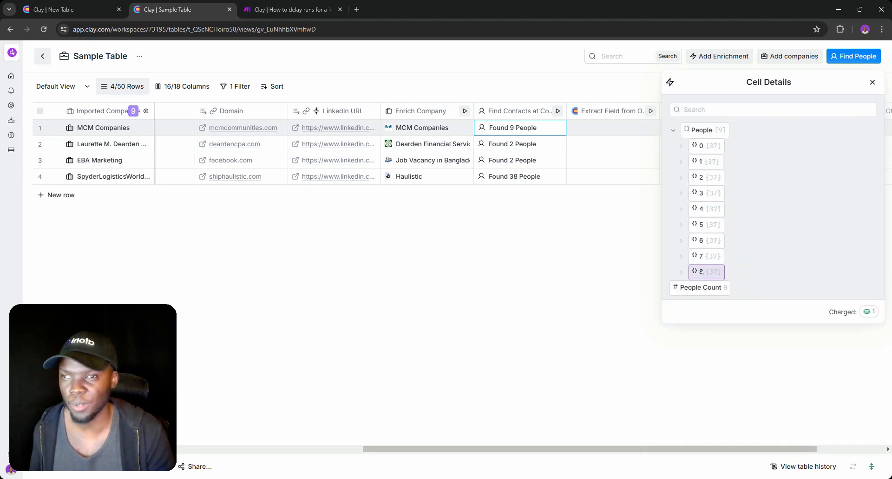
Check the first MCM Companies person's fields, run Extract Field from Object for all four filtered rows, and inspect the MCM Companies result
left_click(697, 146)
scroll(706, 162, "down", 2)
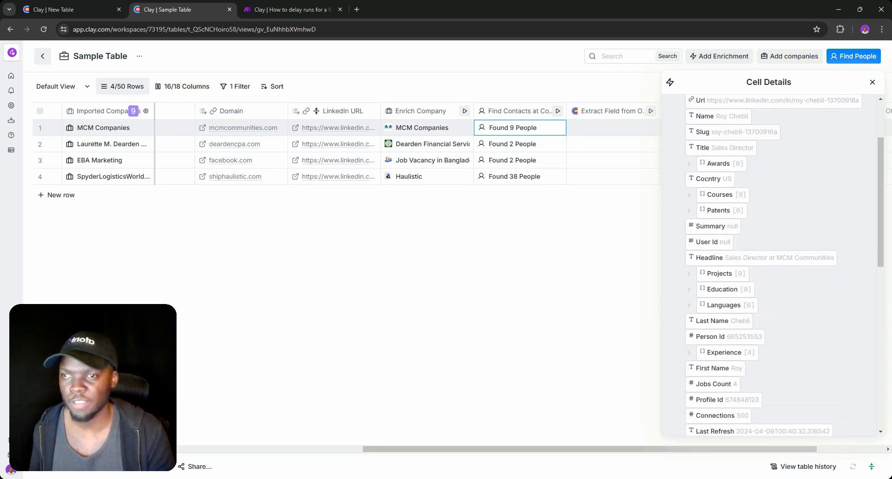
left_click(652, 144)
left_click(652, 176)
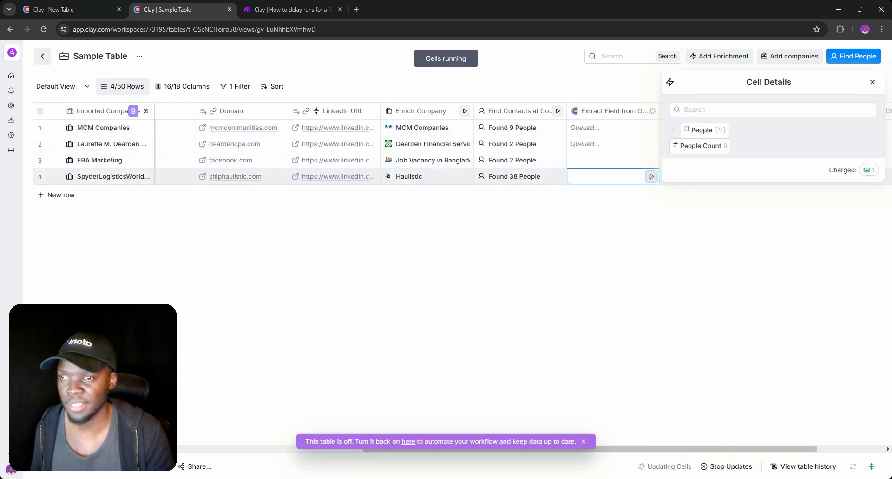
left_click(613, 128)
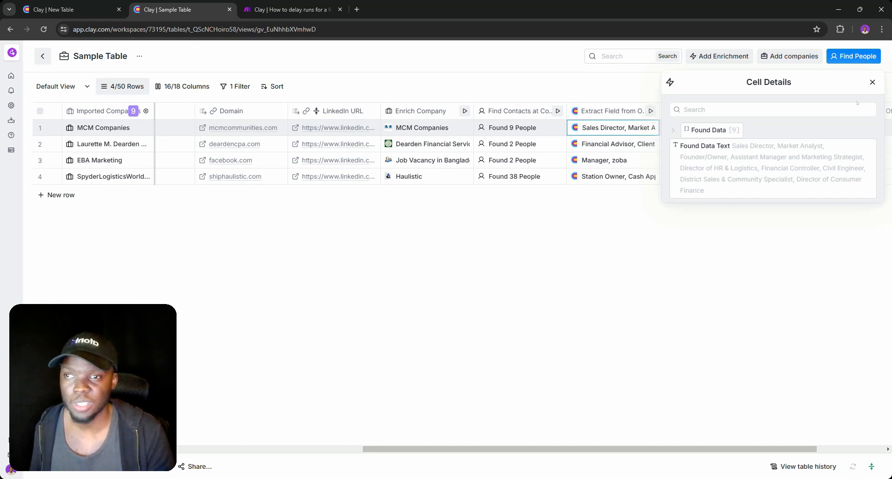
left_click(872, 83)
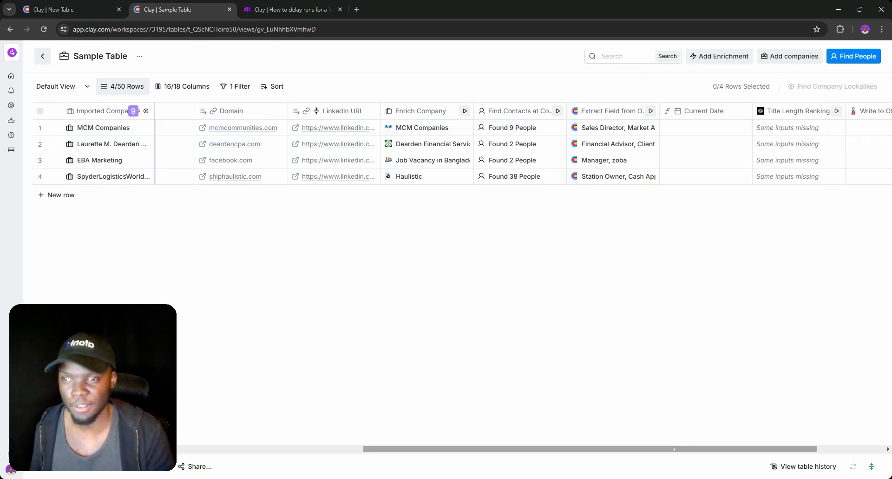
Open the Title Length Ranking column settings and review its ranking prompt, including the run date rule, input columns and JSON fields
left_click_drag(702, 449, 752, 449)
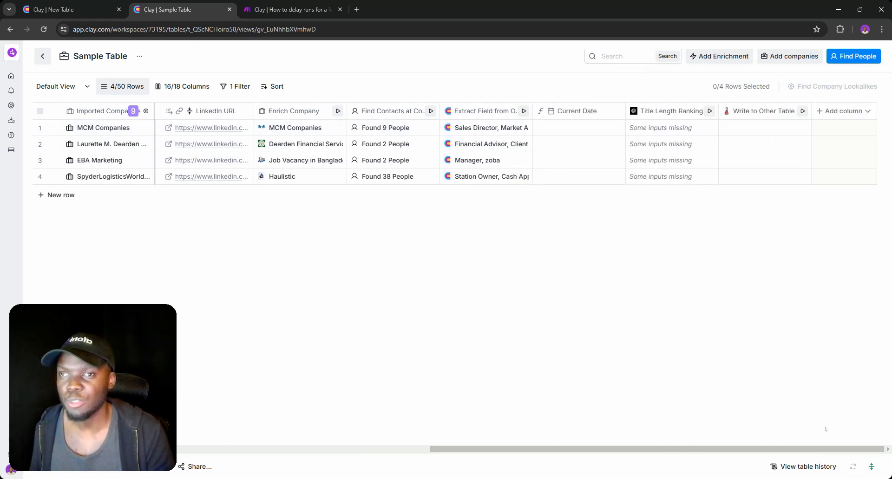
left_click(665, 116)
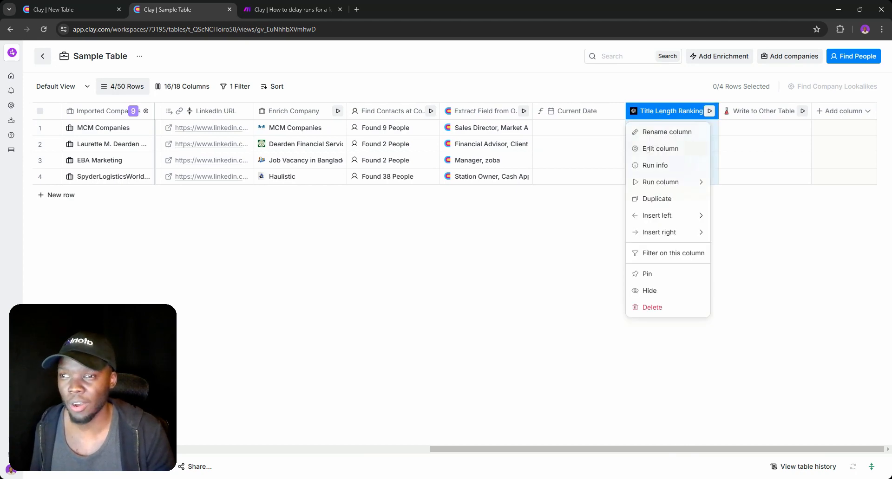
left_click(660, 148)
scroll(768, 256, "down", 1)
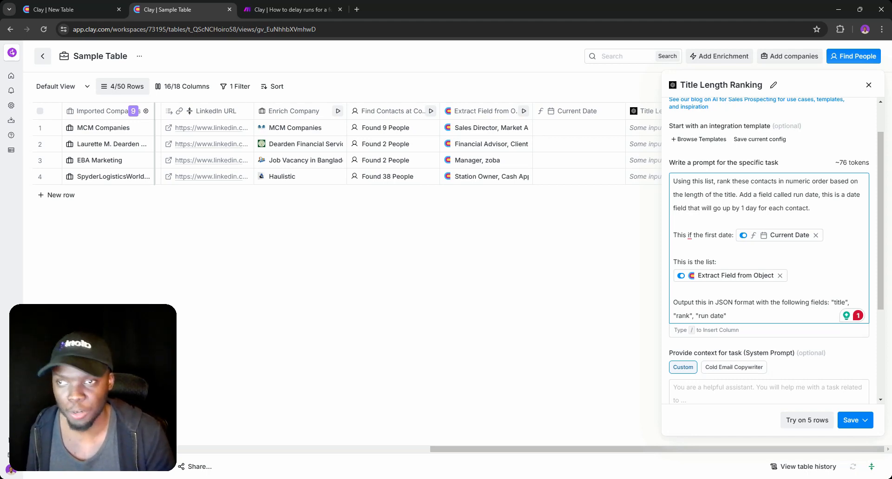
left_click_drag(719, 195, 744, 195)
left_click(744, 195)
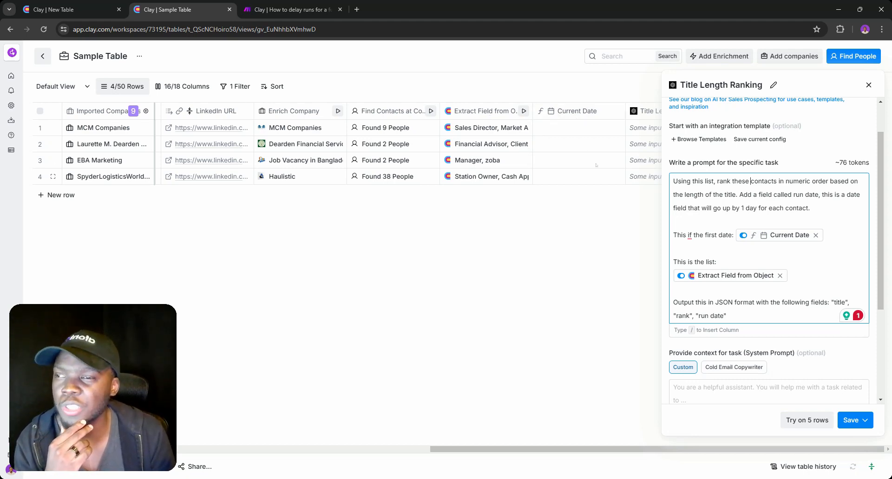
Review the Current Date column's data type and date formula, and close its settings unchanged
left_click(571, 112)
left_click(599, 92)
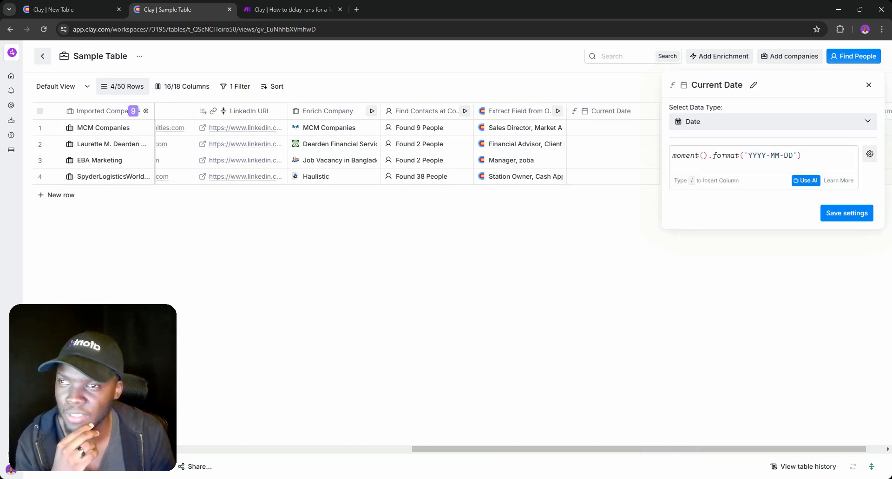
left_click(805, 182)
left_click(664, 119)
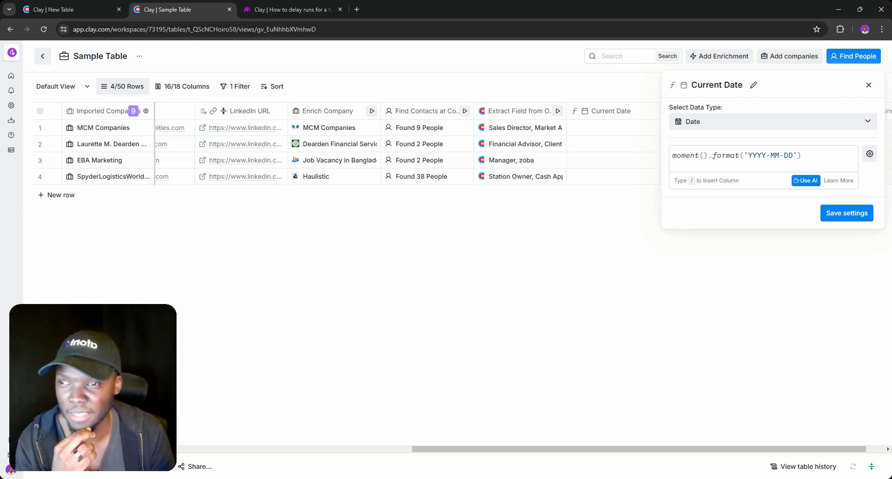
left_click(868, 86)
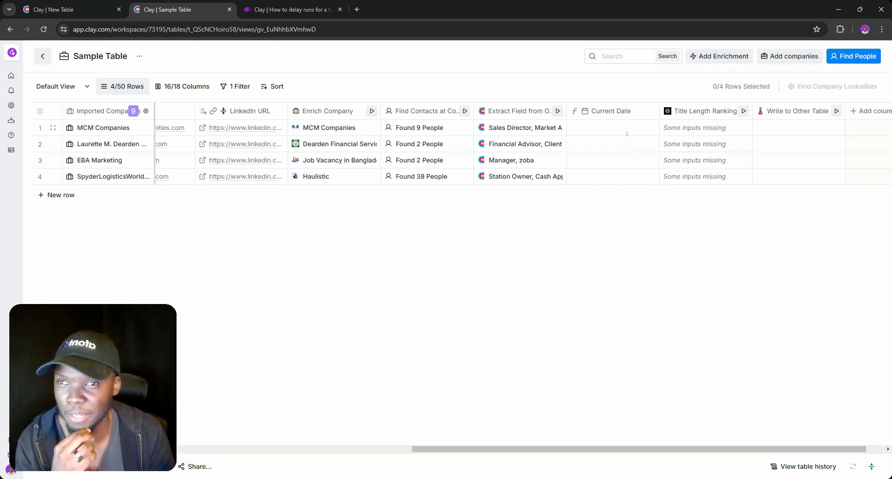
Try to run Title Length Ranking for MCM Companies and to fill Current Date by repeatedly saving its unchanged formula
left_click(744, 128)
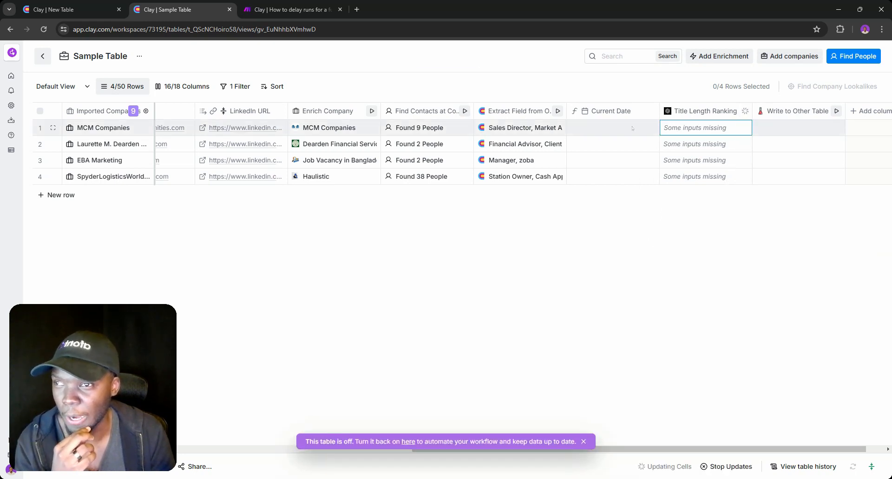
left_click(607, 118)
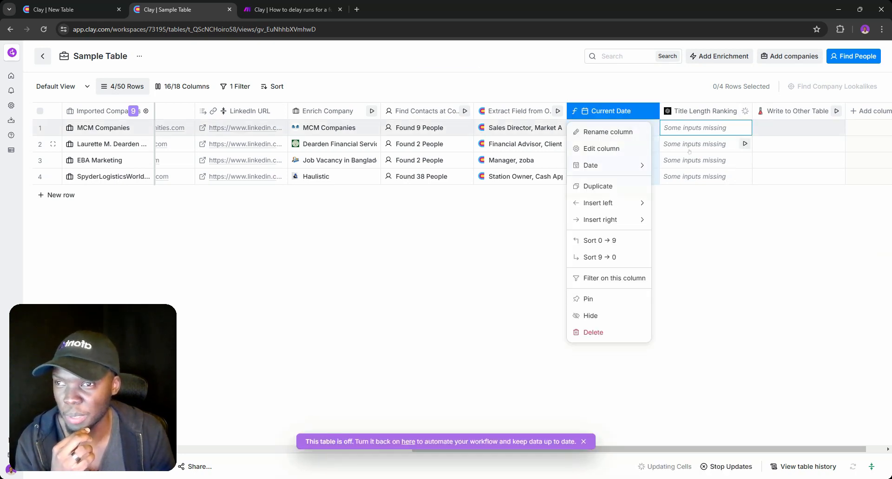
left_click(599, 147)
left_click(847, 213)
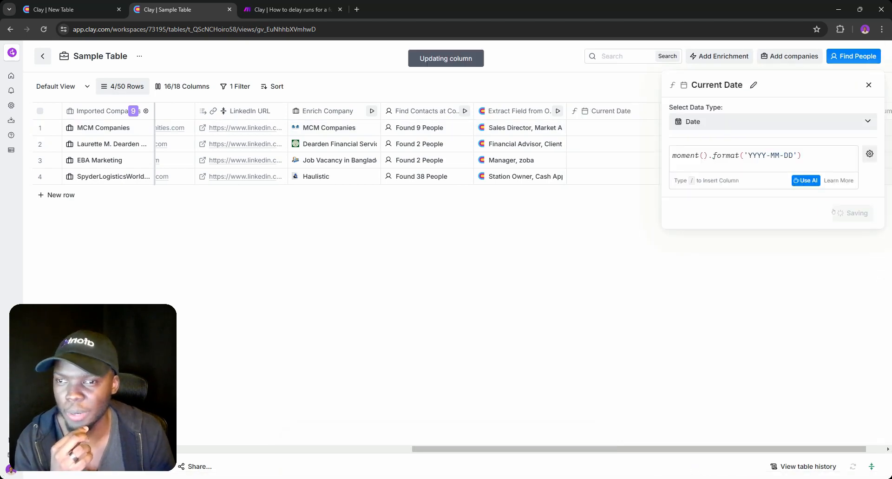
left_click(632, 111)
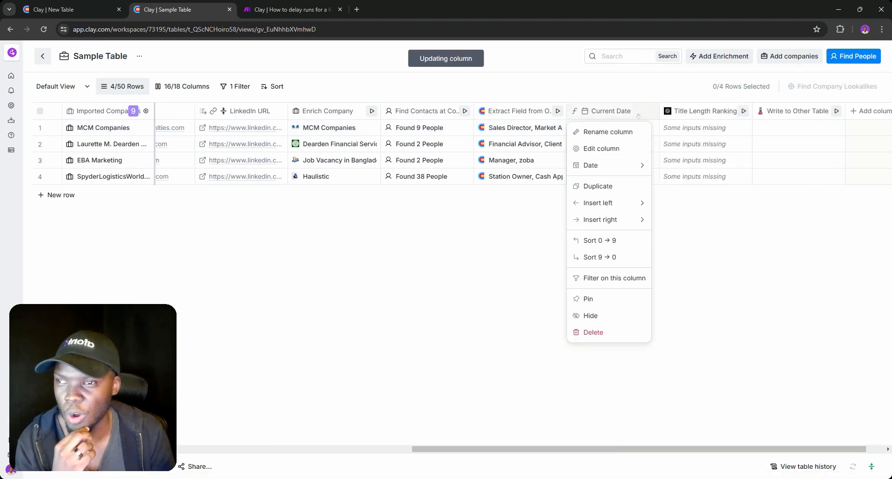
left_click(637, 148)
left_click(847, 213)
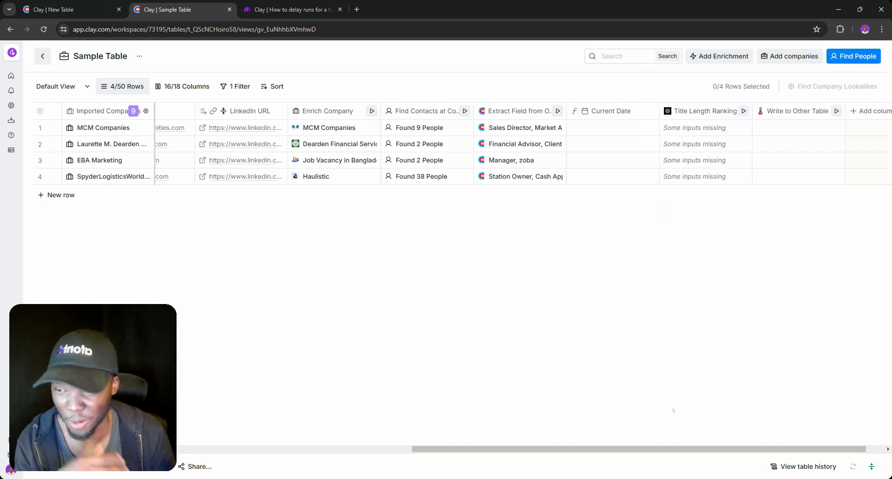
Reopen the Current Date column settings, highlight the complete date formula, and close them without changes
left_click_drag(618, 449, 638, 449)
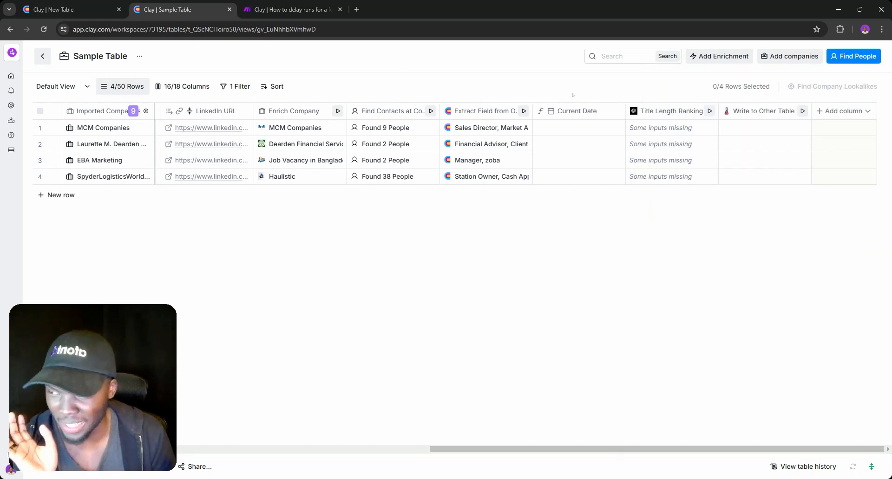
left_click(599, 114)
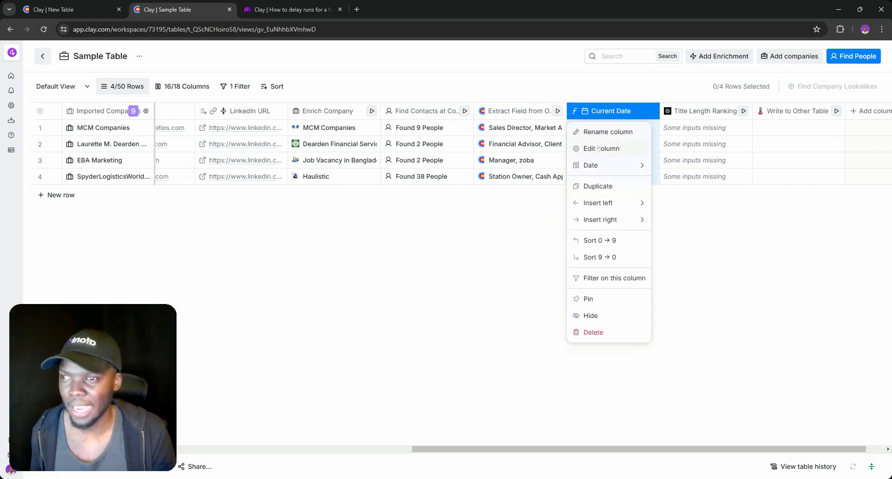
left_click(602, 147)
left_click(802, 155)
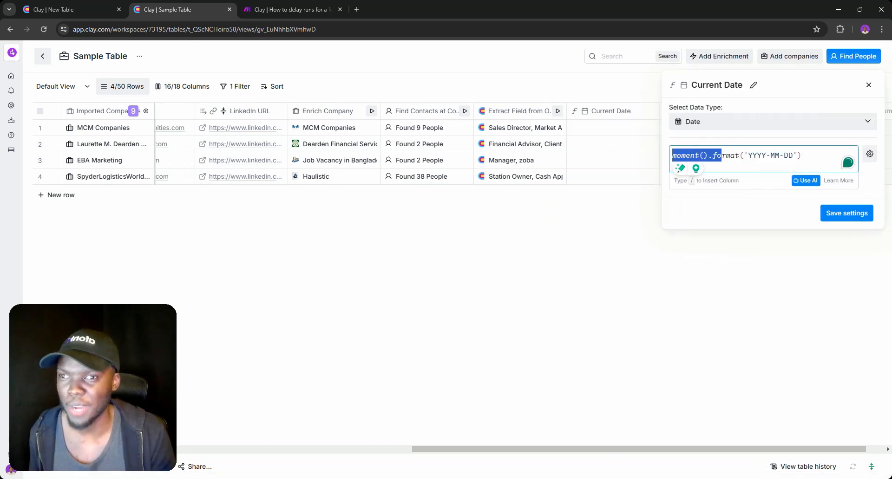
key("ctrl+a")
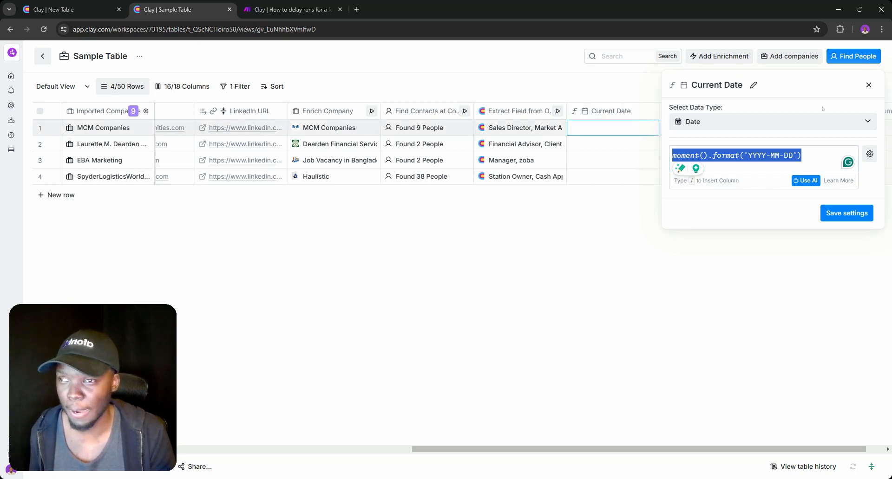
left_click(868, 86)
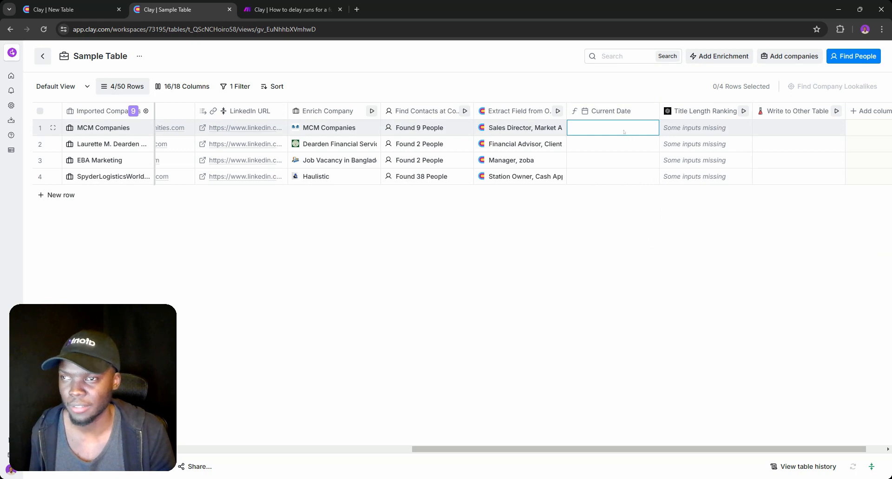
Manually set the Current Date cells of the first two rows to May 24, 2024 at 7:00 PM
double_click(619, 133)
left_click(584, 155)
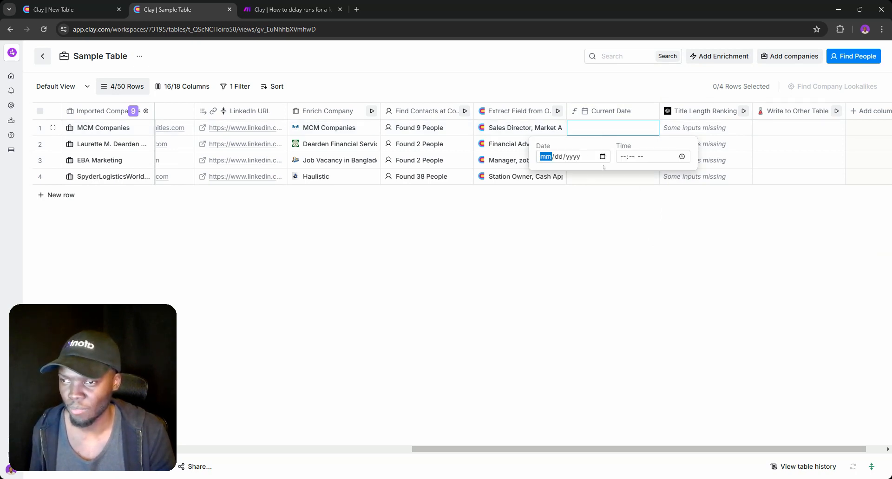
left_click(623, 246)
left_click(623, 195)
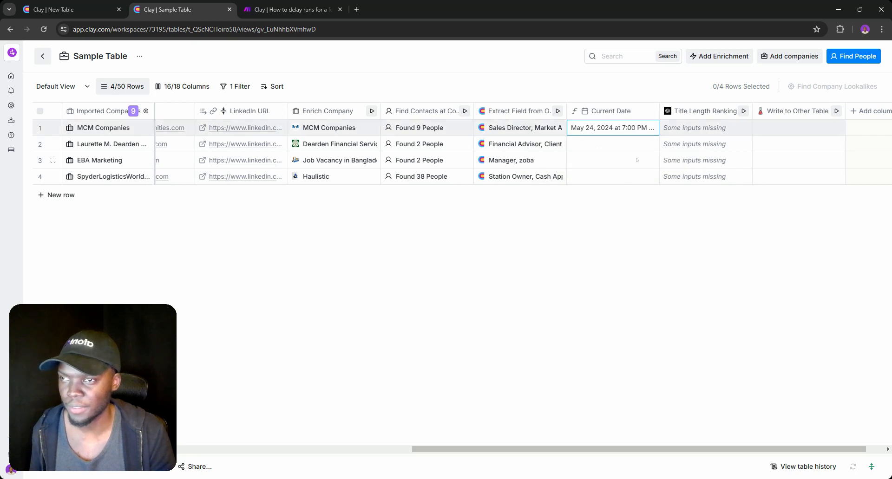
left_click(631, 147)
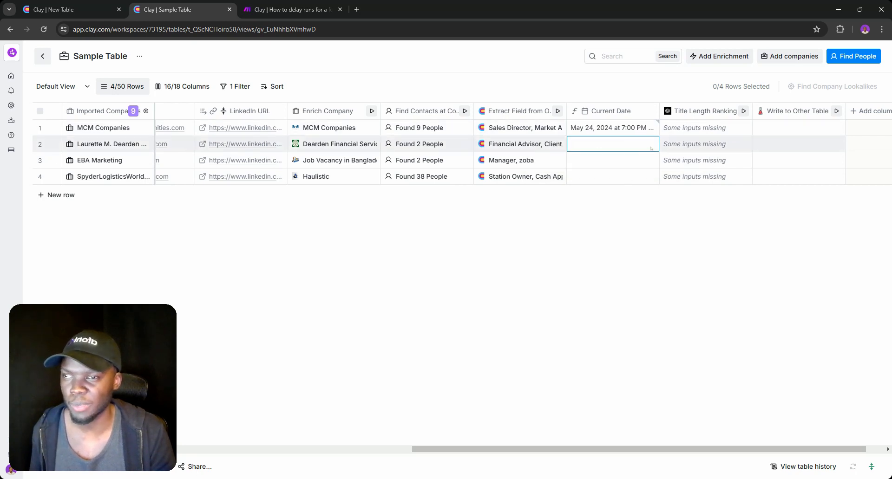
left_click(634, 147)
left_click(603, 177)
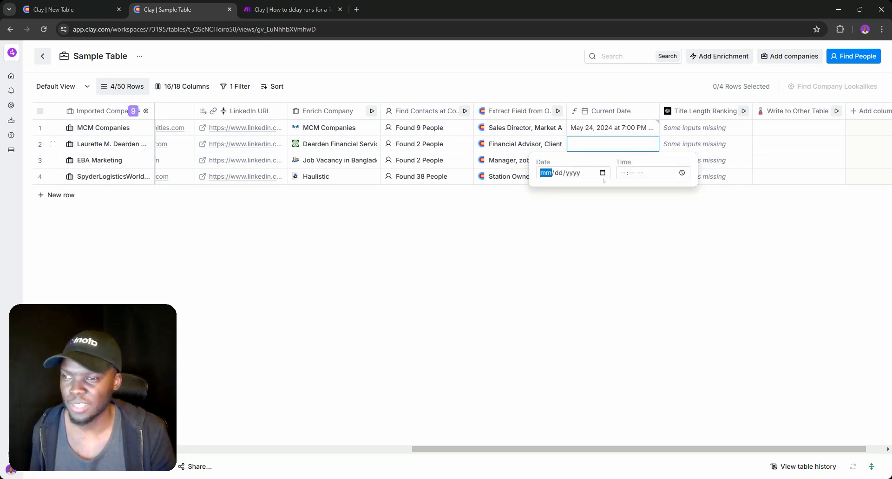
left_click(627, 258)
left_click(612, 207)
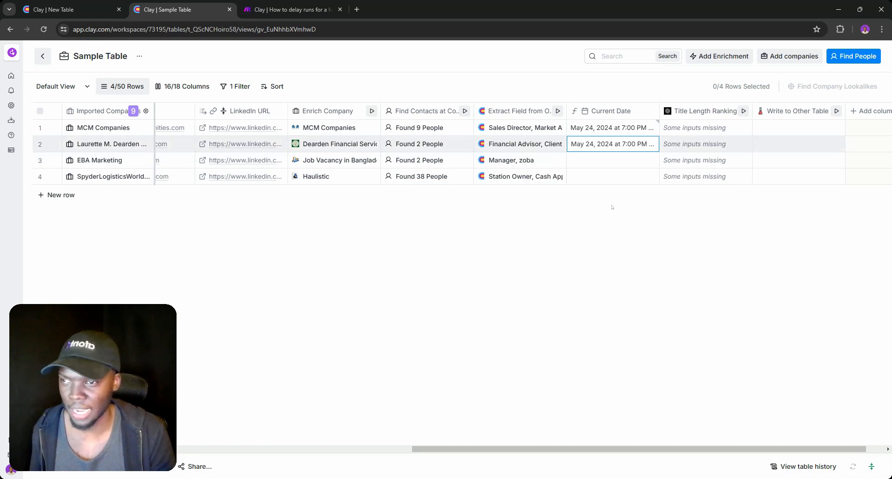
left_click(649, 160)
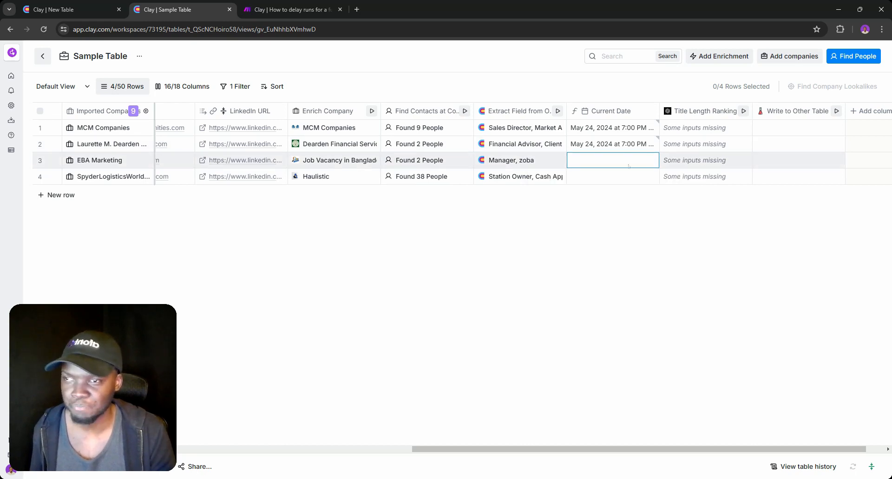
Run Title Length Ranking for the first two rows, and review the column's prompt without changing it
left_click(745, 128)
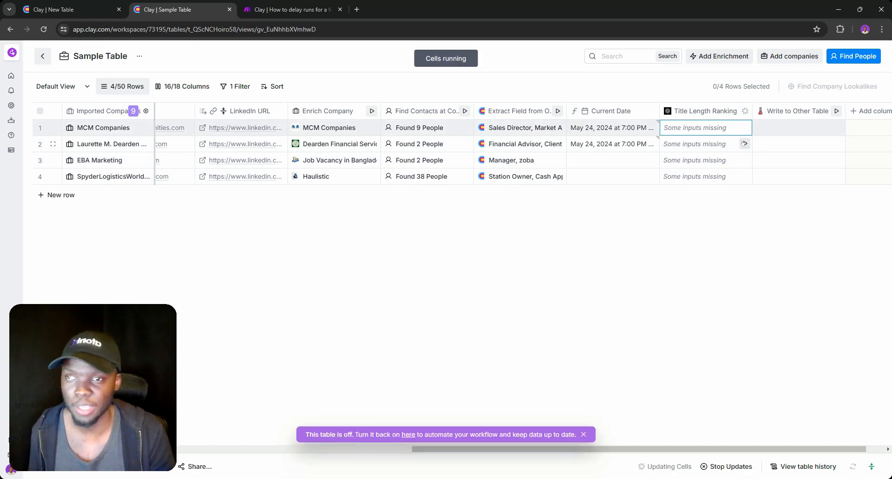
left_click(706, 144)
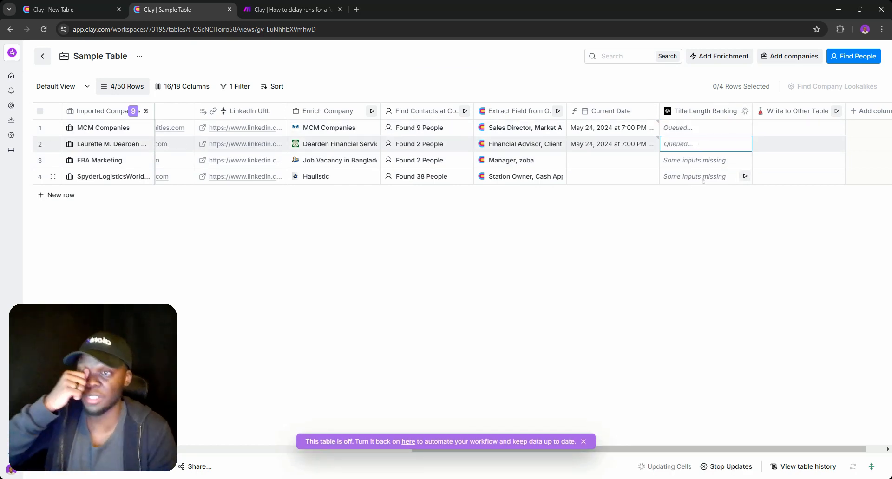
left_click(702, 111)
left_click(697, 149)
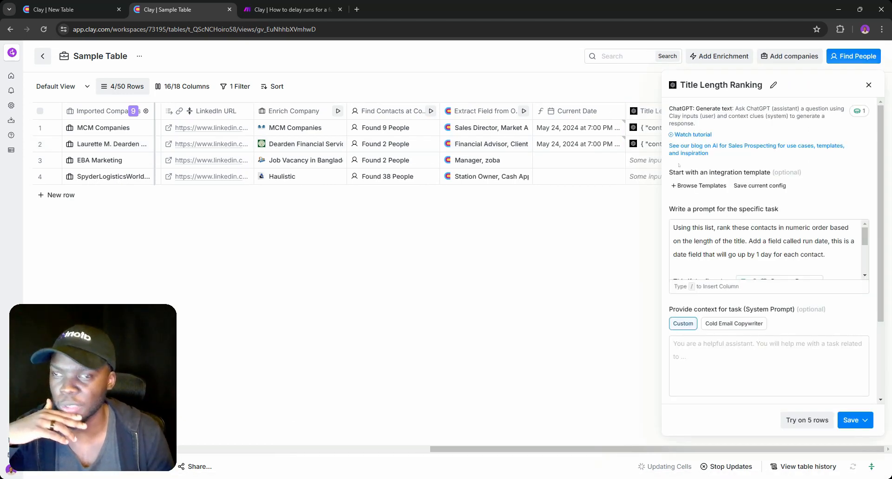
scroll(766, 251, "down", 1)
left_click(766, 251)
scroll(765, 251, "down", 2)
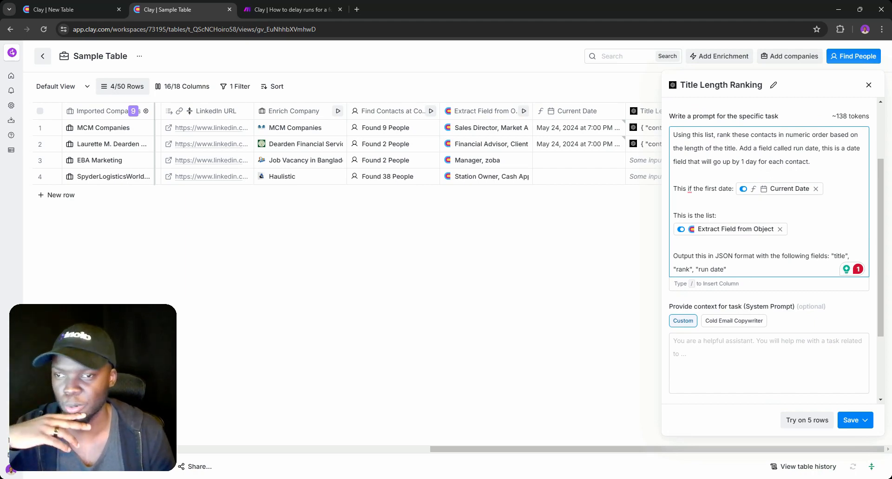
left_click(869, 85)
Open the Title Length Ranking result for MCM Companies and expand its Response and Contacts lists
left_click(710, 127)
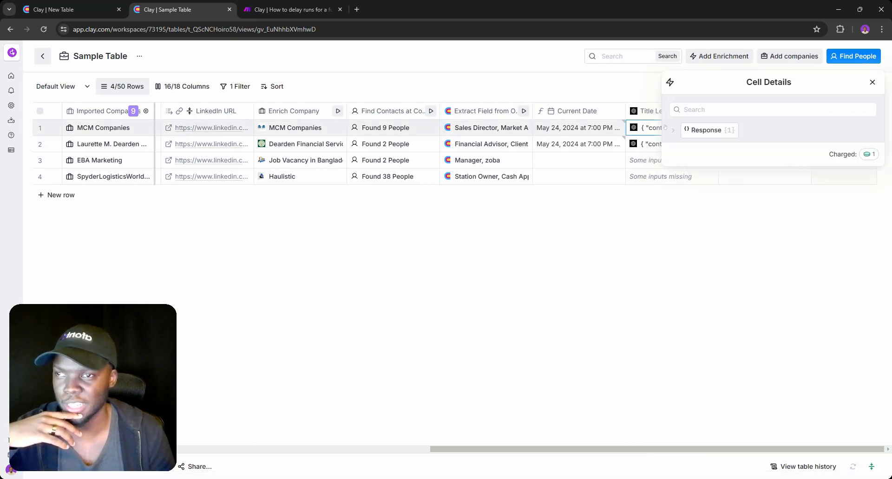
left_click(678, 132)
left_click(681, 147)
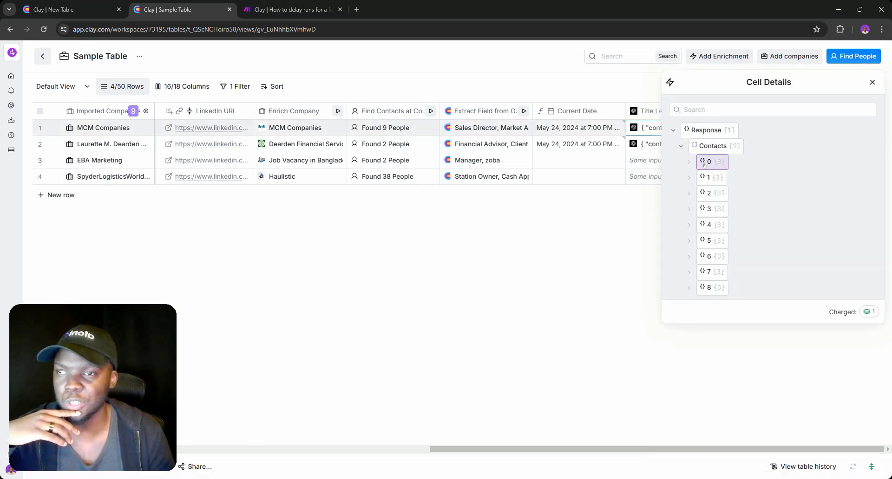
Reopen the Title Length Ranking column settings and check the Return as JSON Object option
left_click(644, 114)
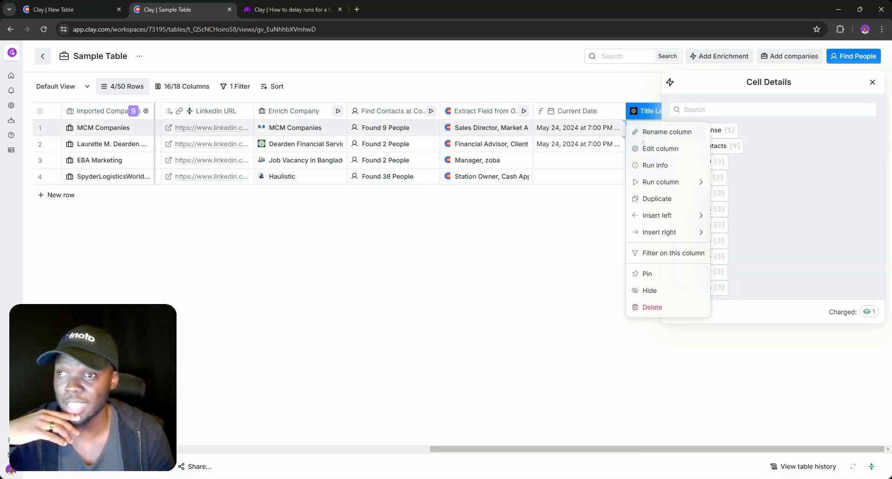
left_click(644, 149)
scroll(799, 332, "down", 6)
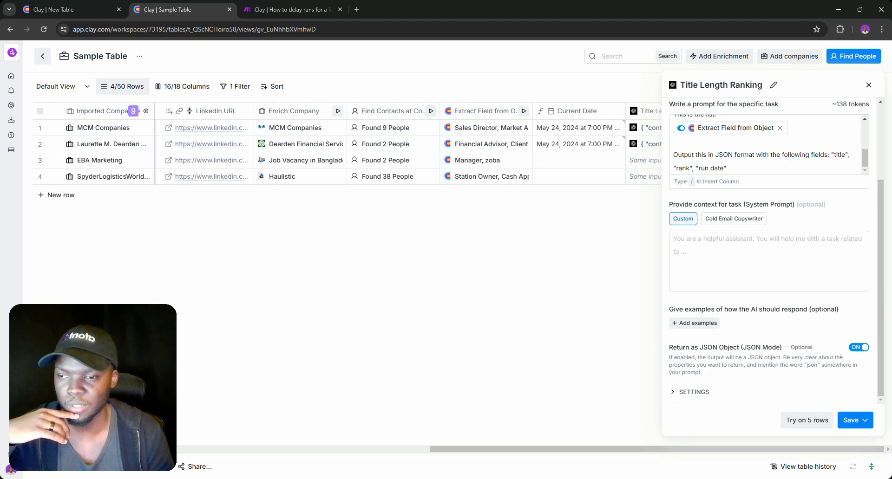
In the Write to Other Table column, replace the invalid sortedContacts list with all contacts from Title Length Ranking's response
left_click(869, 85)
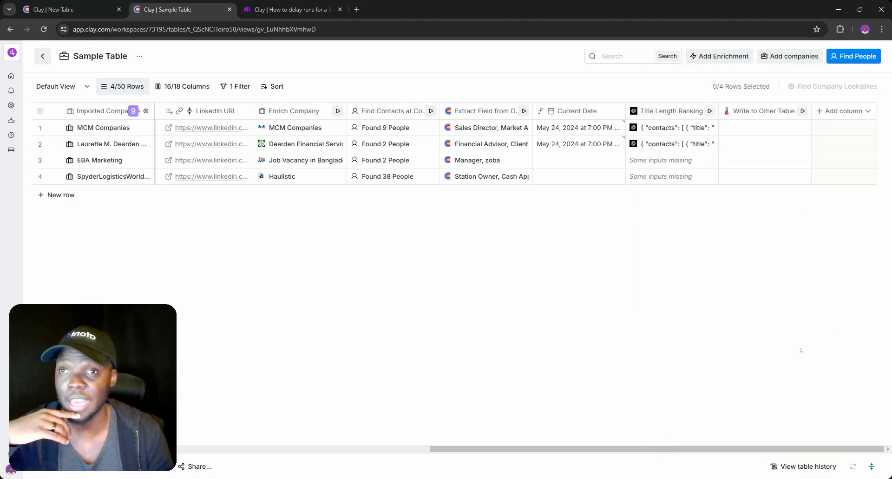
left_click(763, 111)
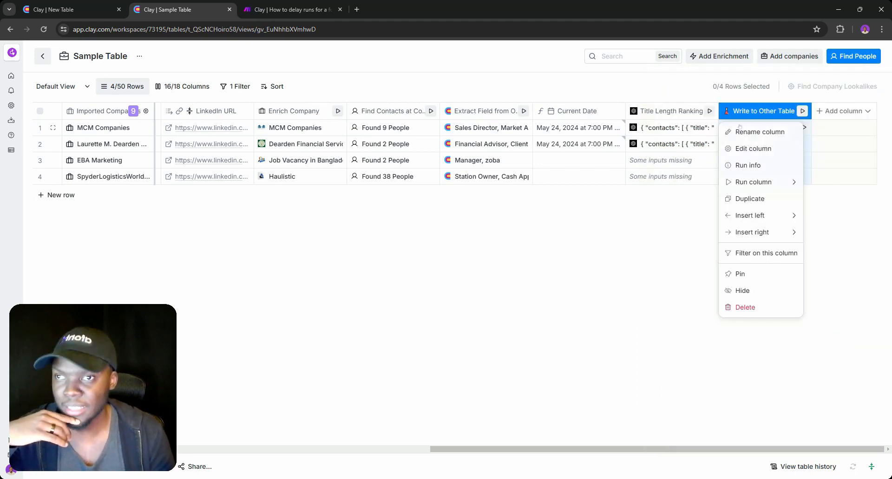
left_click(733, 152)
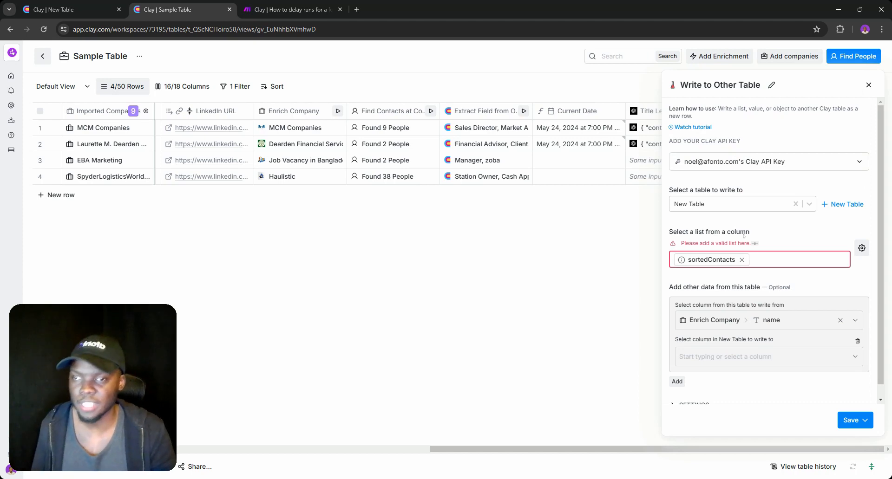
left_click(742, 260)
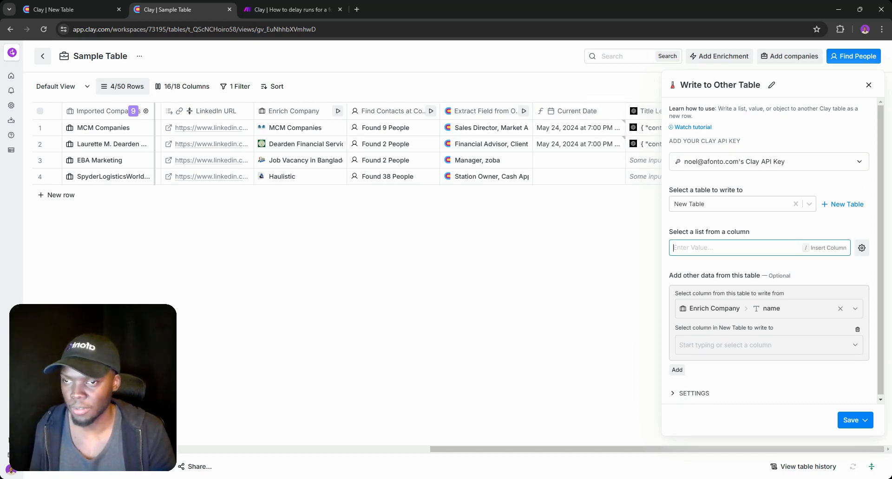
type("/")
scroll(729, 411, "down", 3)
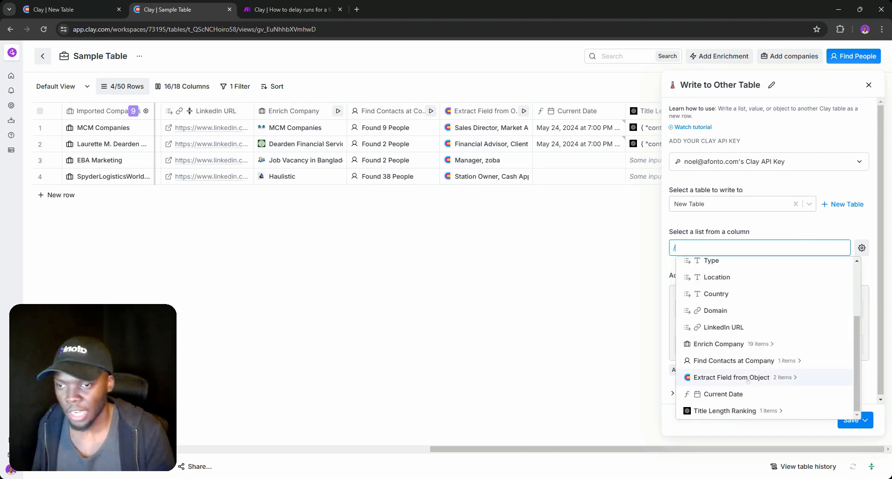
left_click(729, 412)
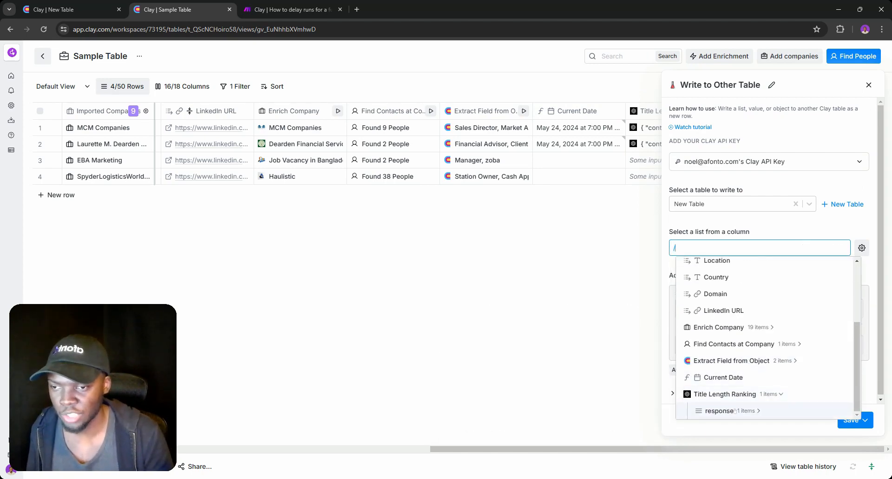
left_click(723, 411)
left_click(730, 411)
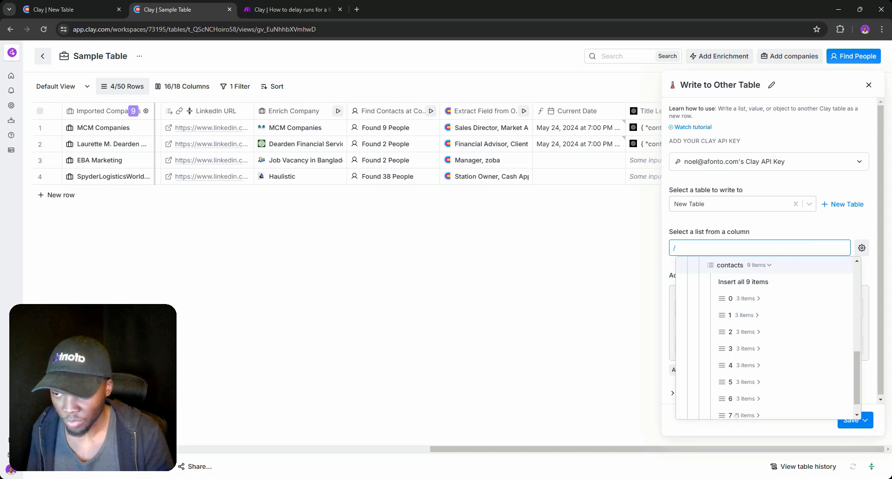
left_click(727, 278)
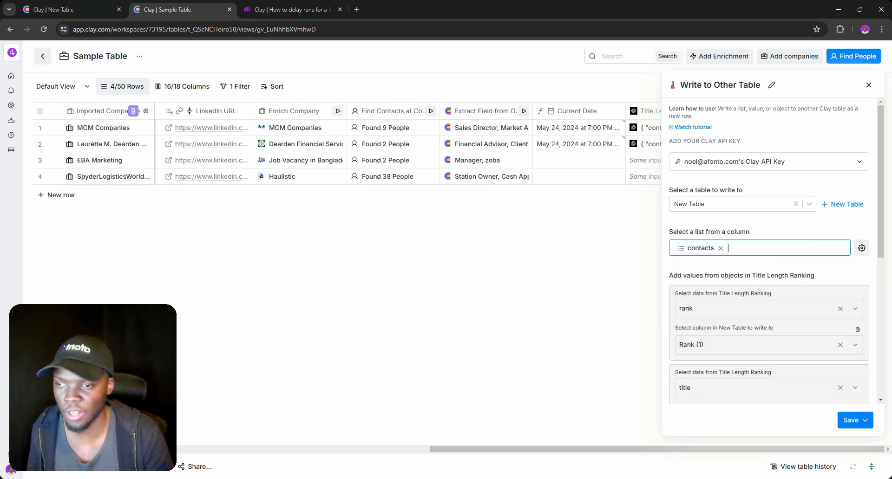
Review the rank, title and run date mappings to Rank (1), Title and ["rundate"], and save the Write to Other Table column
scroll(724, 237, "down", 4)
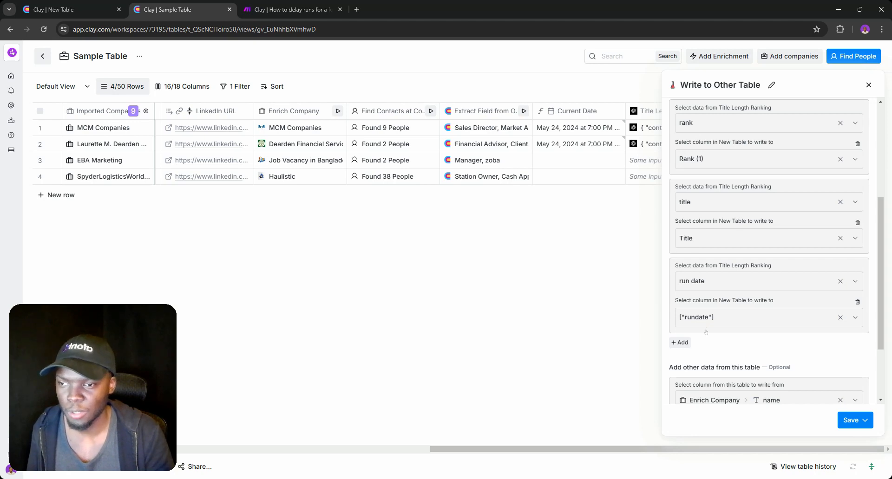
left_click(680, 342)
left_click(850, 421)
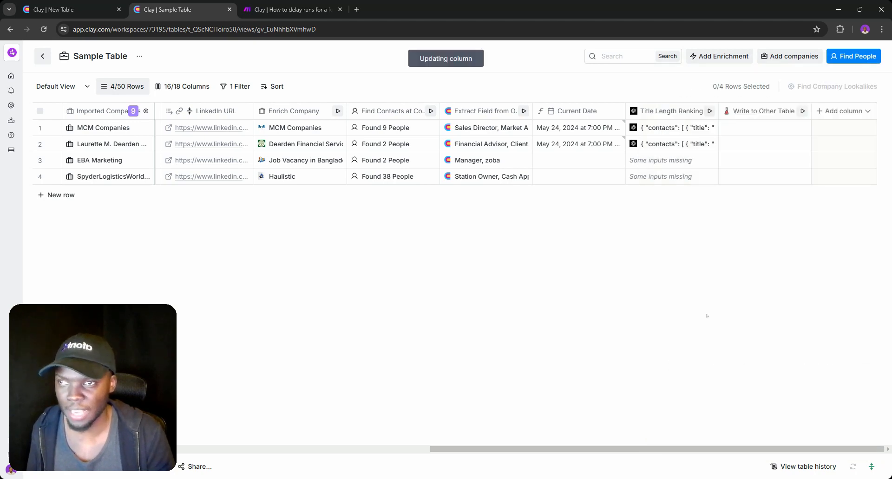
Switch to New Table and delete all of its existing rows
left_click(60, 10)
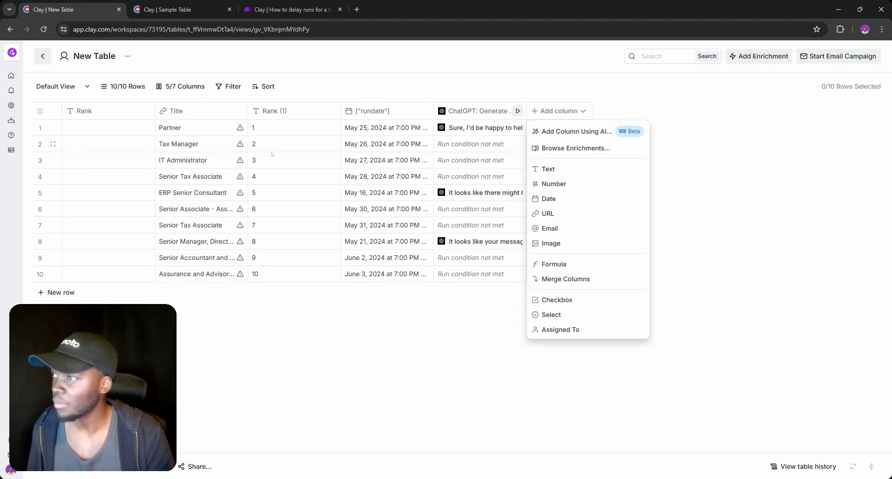
left_click(40, 110)
left_click(40, 110)
right_click(41, 153)
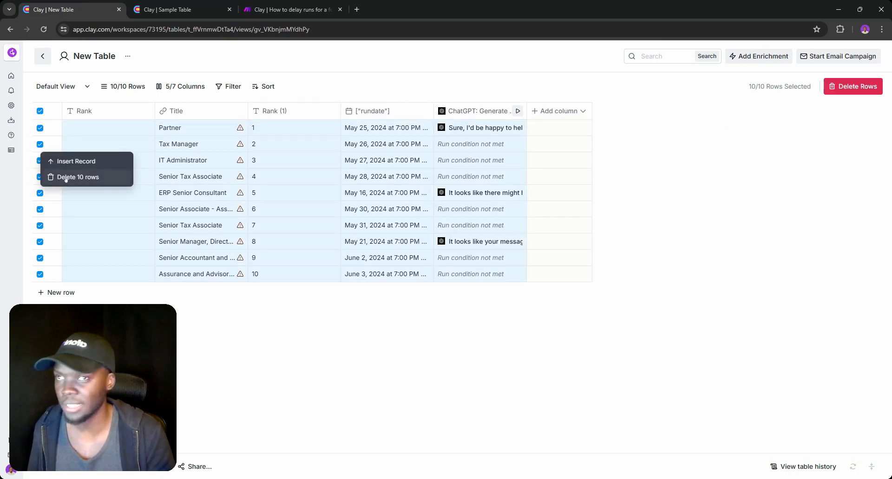
left_click(66, 178)
Run Write to Other Table for the first two rows of Sample Table and return to New Table
left_click(172, 9)
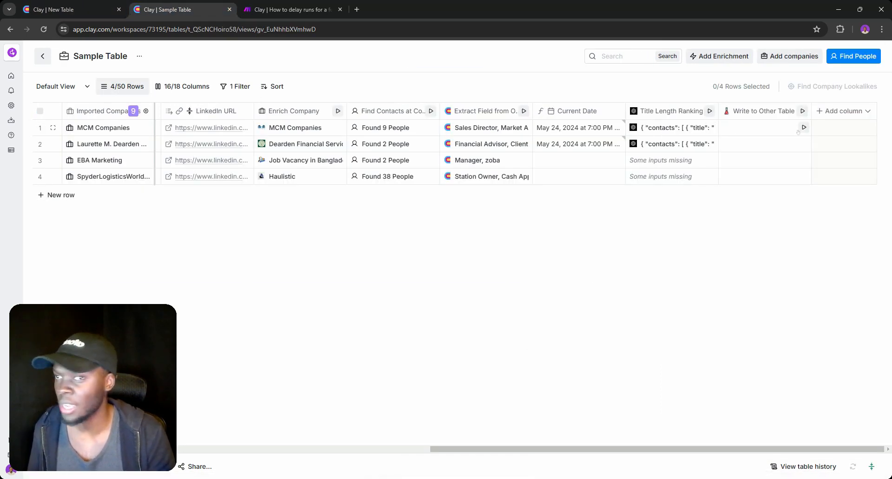
left_click(804, 127)
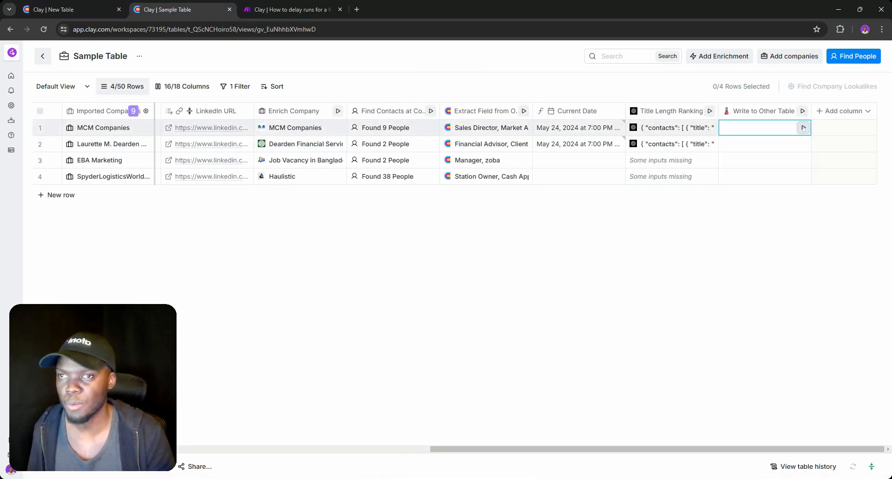
left_click(100, 2)
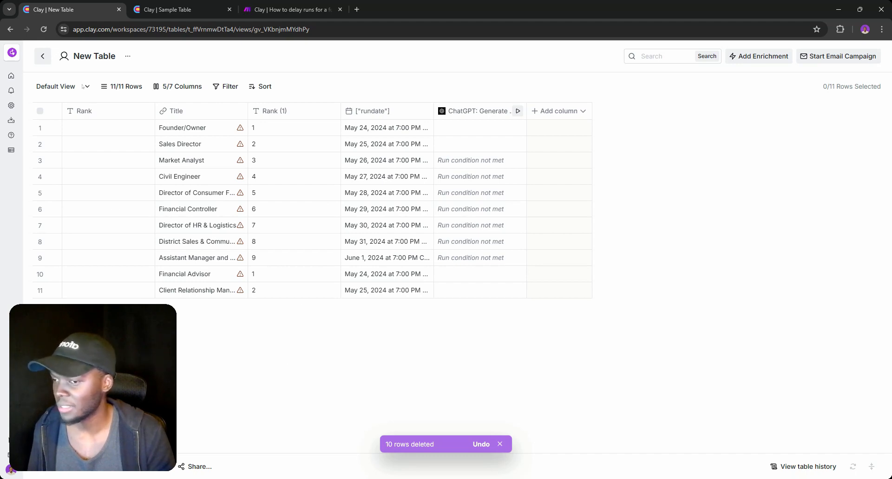
Reload New Table and compare its written rows with the Write to Other Table results in Sample Table
left_click(44, 29)
left_click(168, 9)
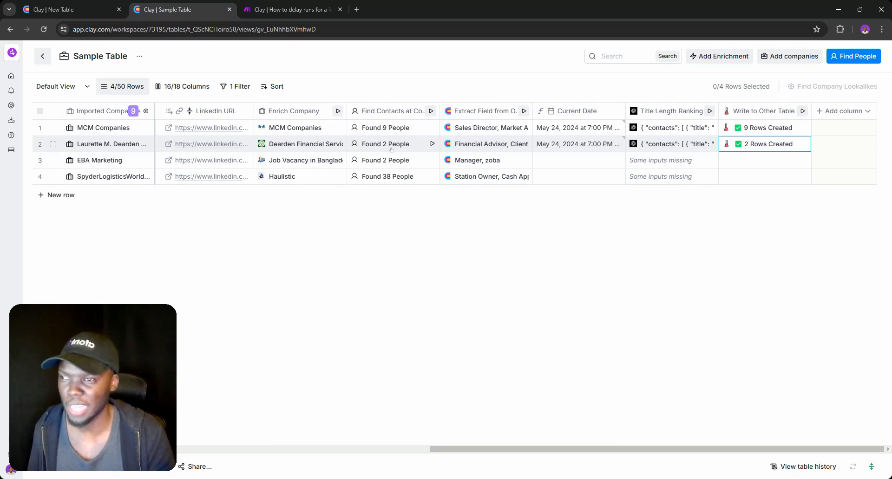
left_click(69, 10)
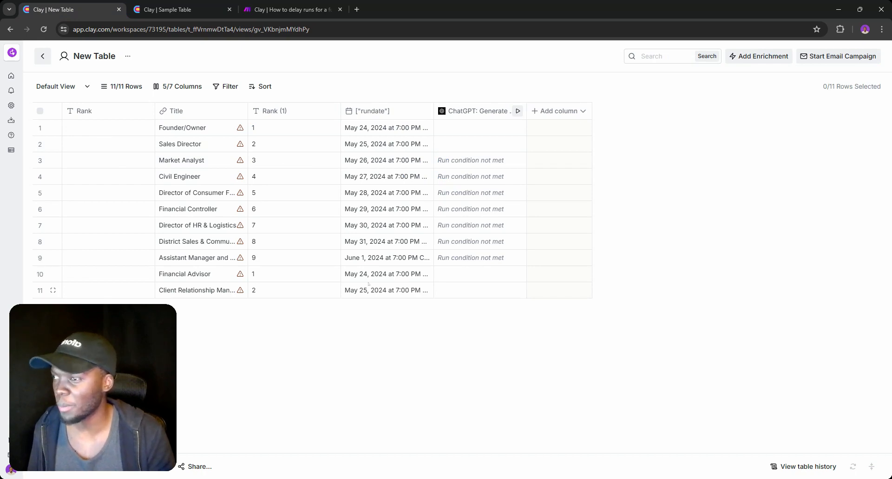
Review Title Length Ranking's prompt in Sample Table, including its first date, list and JSON output fields, without changing it
left_click(160, 3)
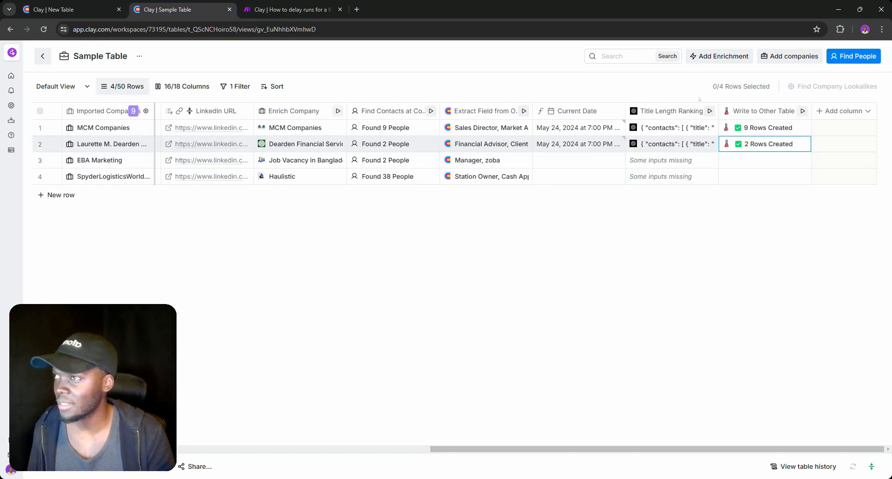
left_click(673, 111)
left_click(658, 146)
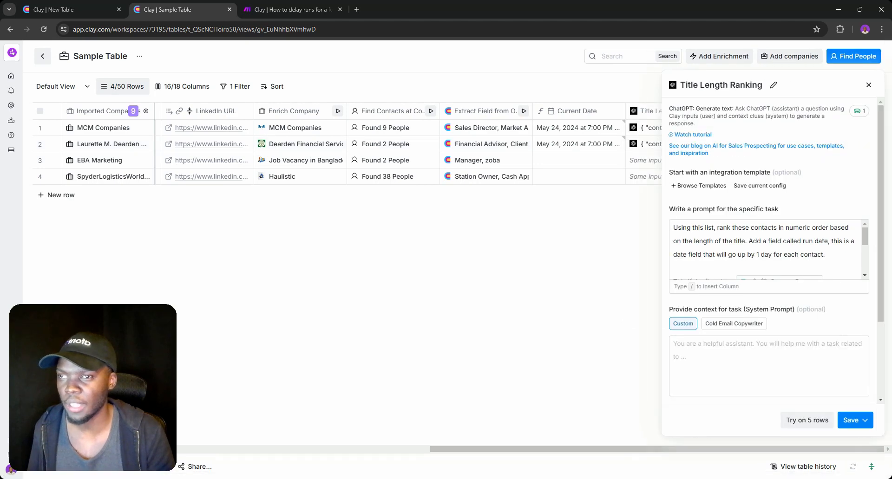
left_click(764, 253)
scroll(764, 253, "down", 1)
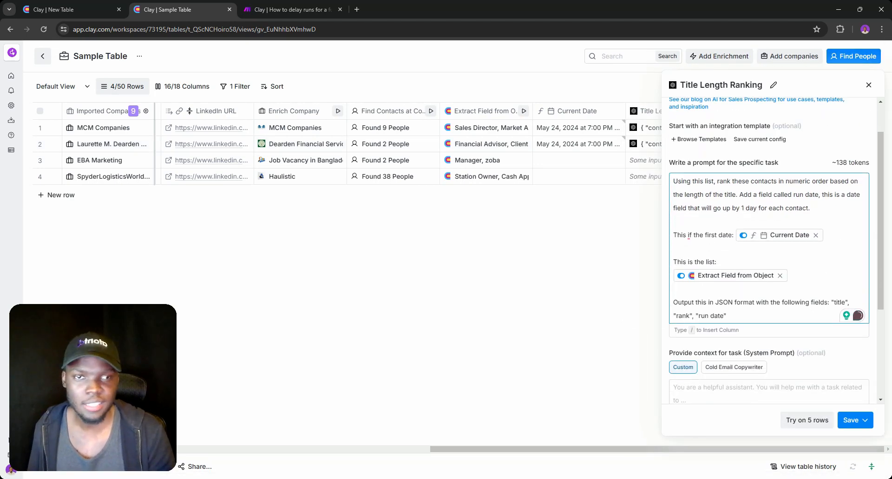
scroll(764, 253, "down", 1)
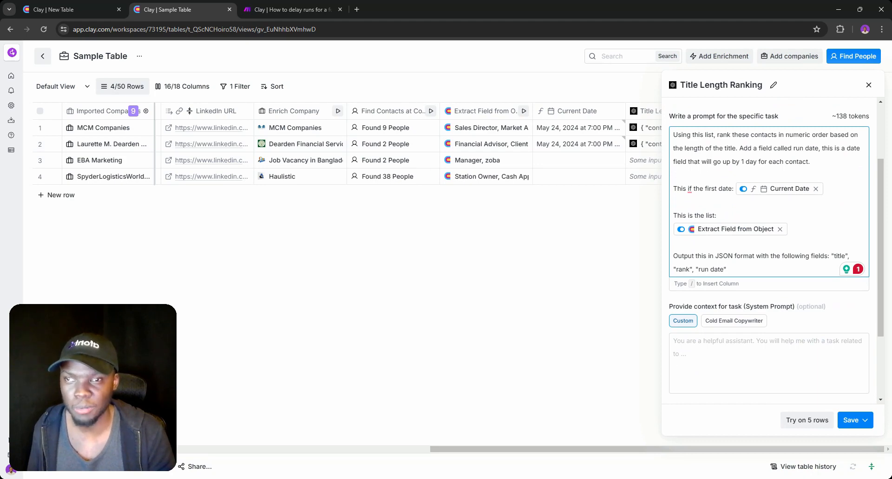
left_click(868, 85)
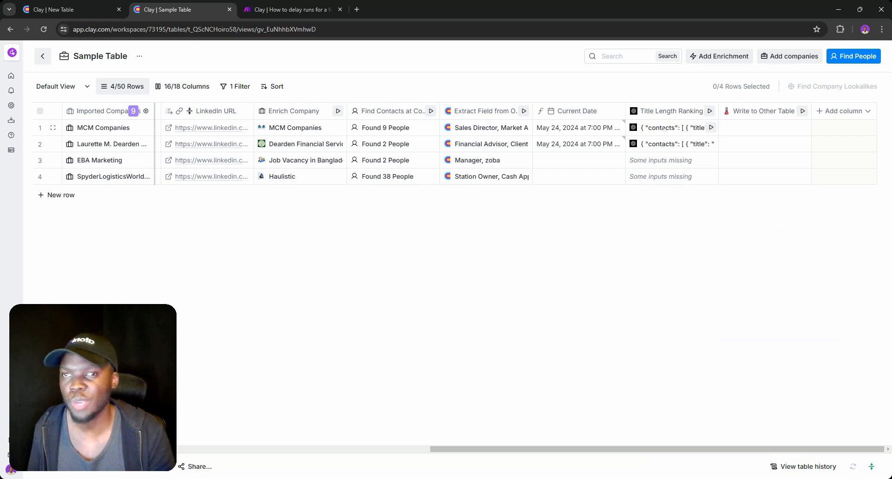
Inspect the rank, title and run date of several contacts in the MCM Companies Title Length Ranking result, including contacts 0 and 8
left_click(648, 127)
left_click(681, 146)
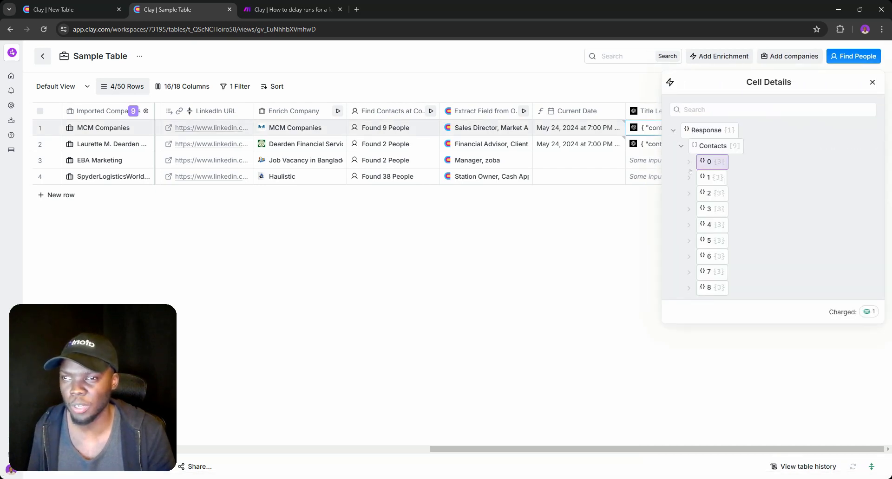
left_click(689, 161)
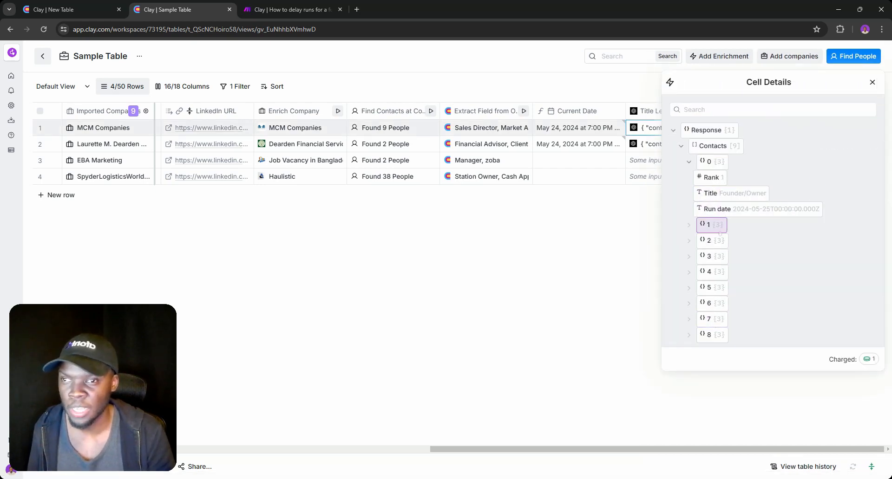
left_click(690, 335)
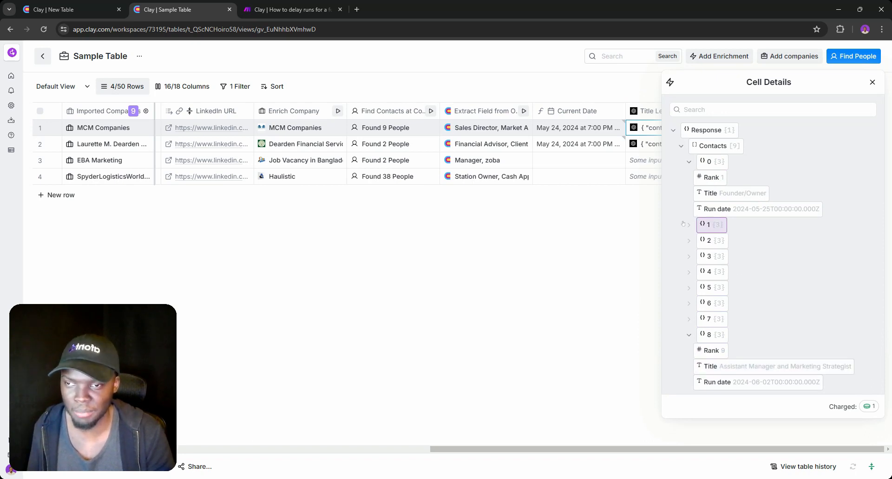
left_click(707, 225)
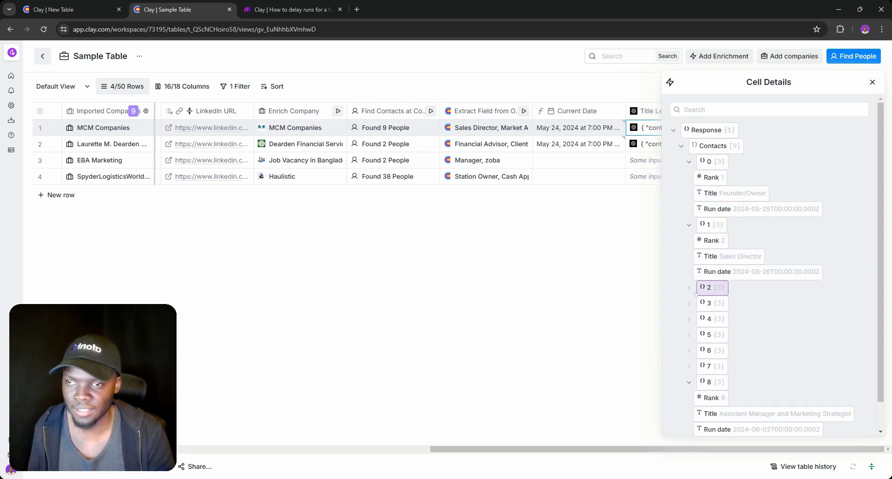
left_click(689, 289)
scroll(717, 314, "down", 1)
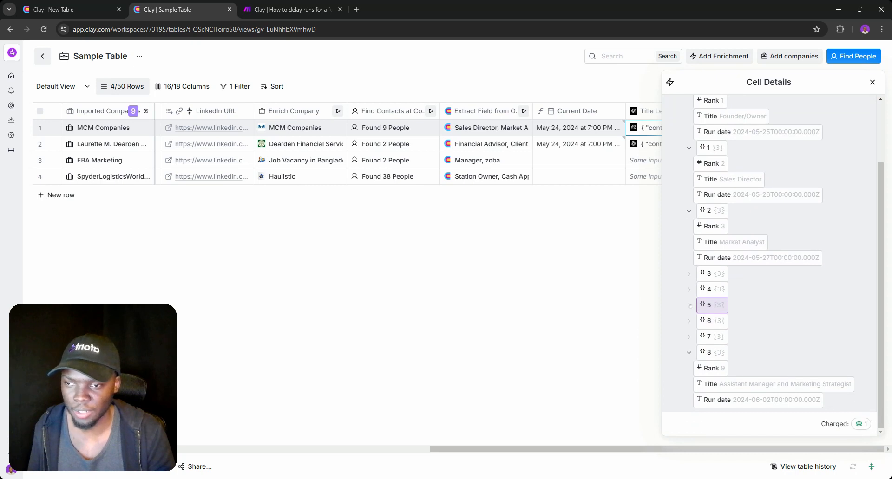
left_click(713, 307)
scroll(704, 331, "down", 2)
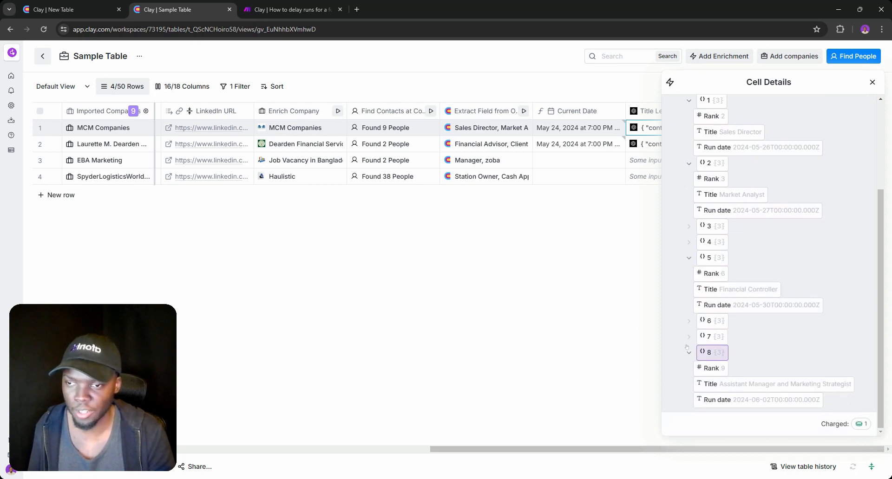
left_click(705, 339)
left_click(872, 82)
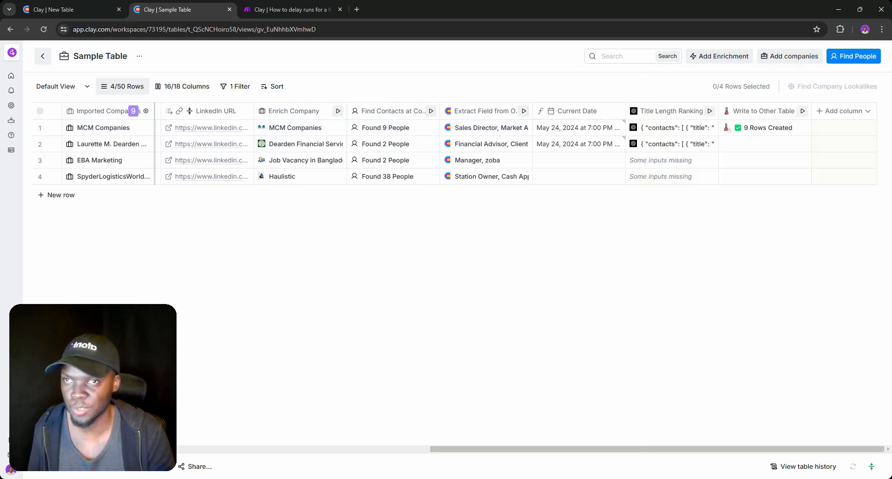
Inspect the rank, title and run date of contacts 0 to 3 and 8 in the MCM Companies Title Length Ranking result
left_click(601, 163)
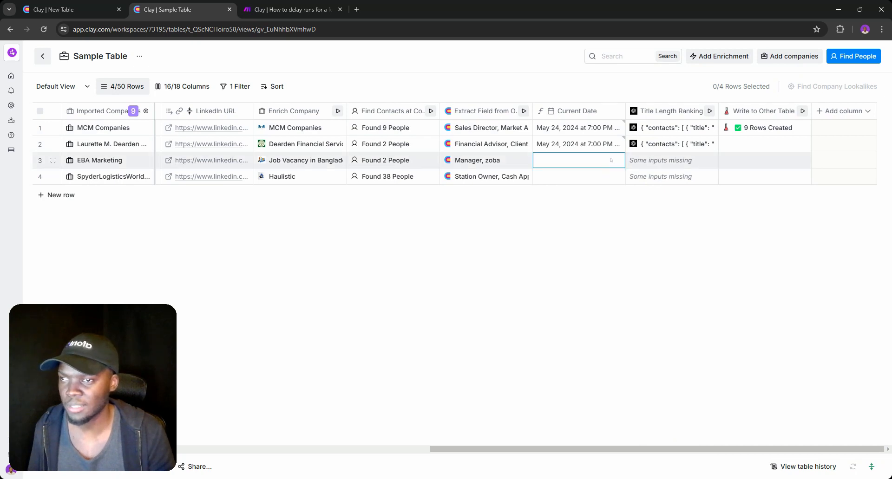
left_click(680, 125)
left_click(706, 131)
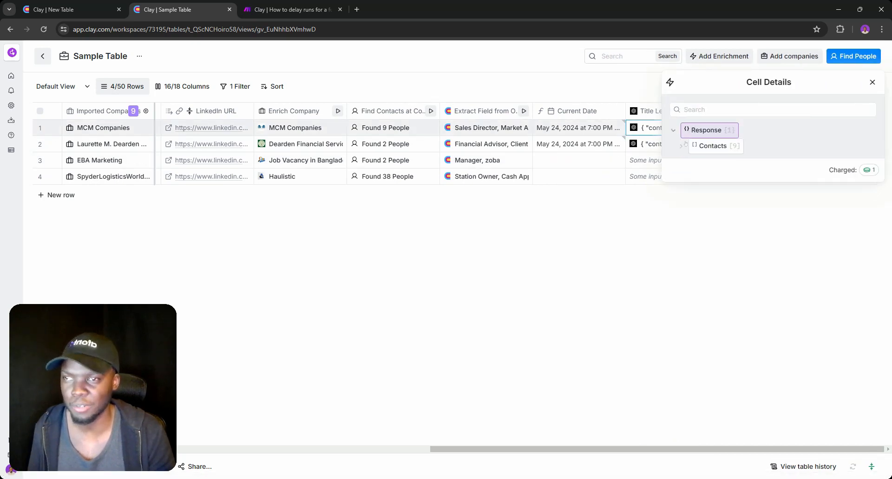
left_click(679, 145)
left_click(708, 288)
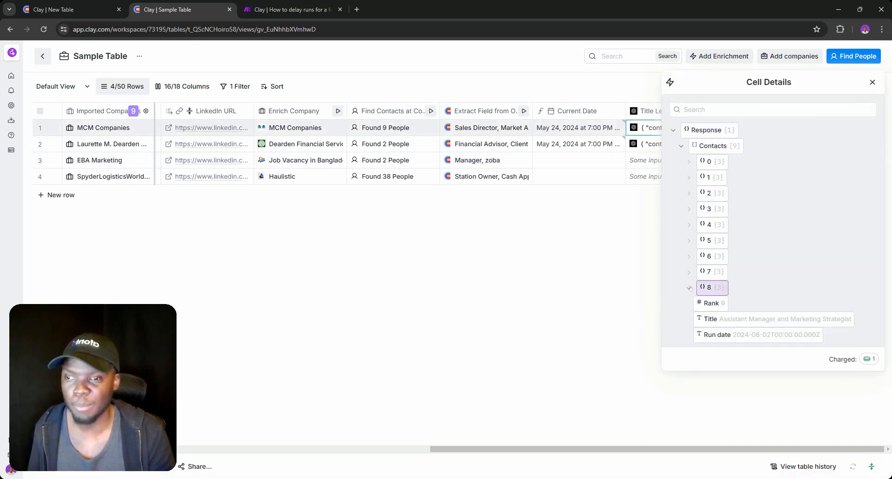
left_click(708, 162)
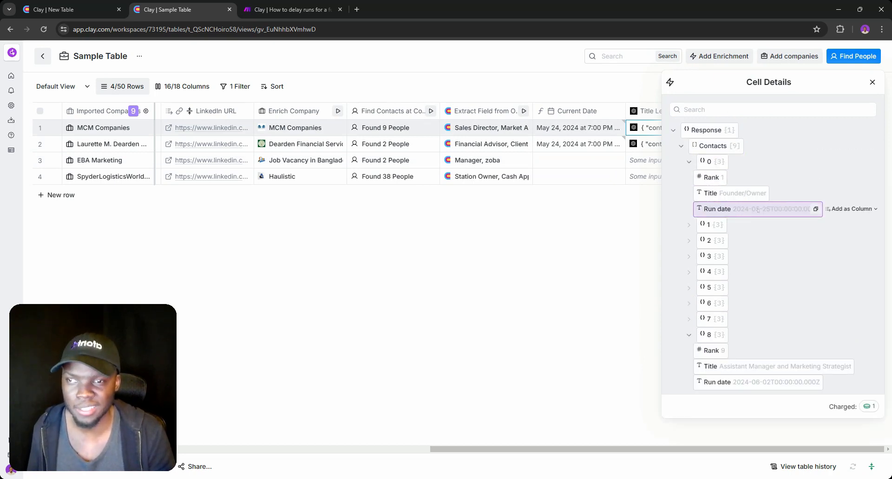
left_click(689, 224)
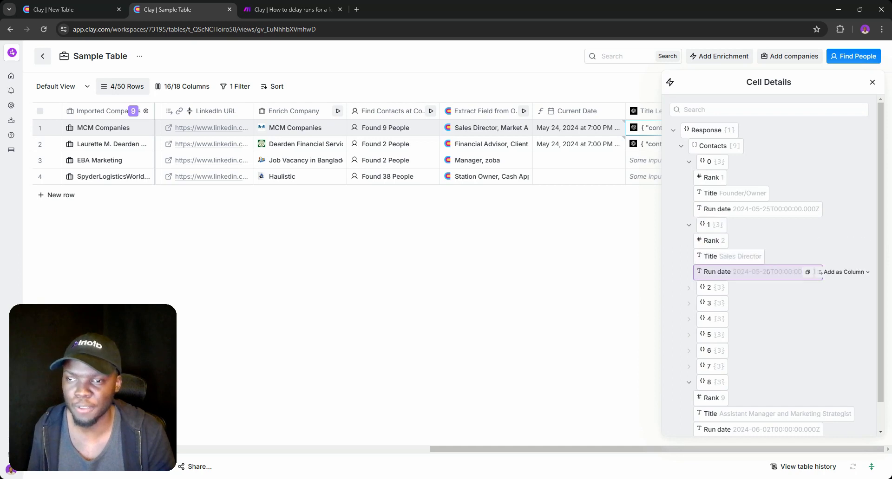
left_click(688, 289)
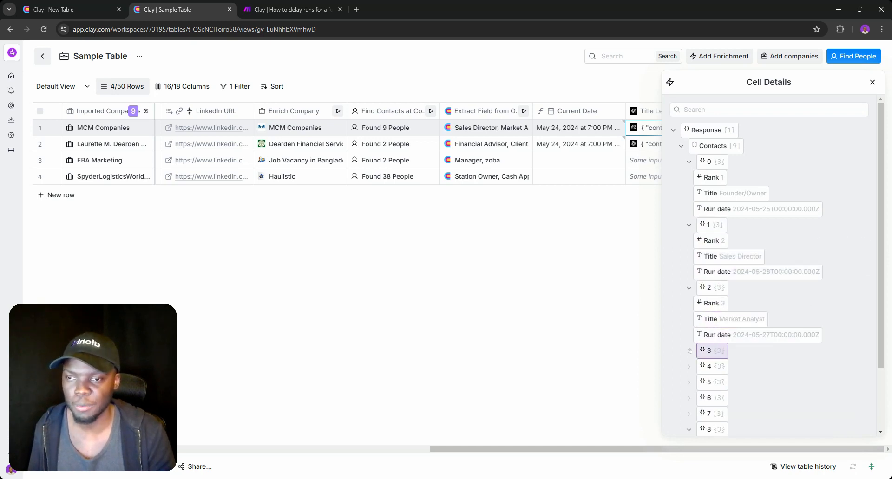
left_click(709, 351)
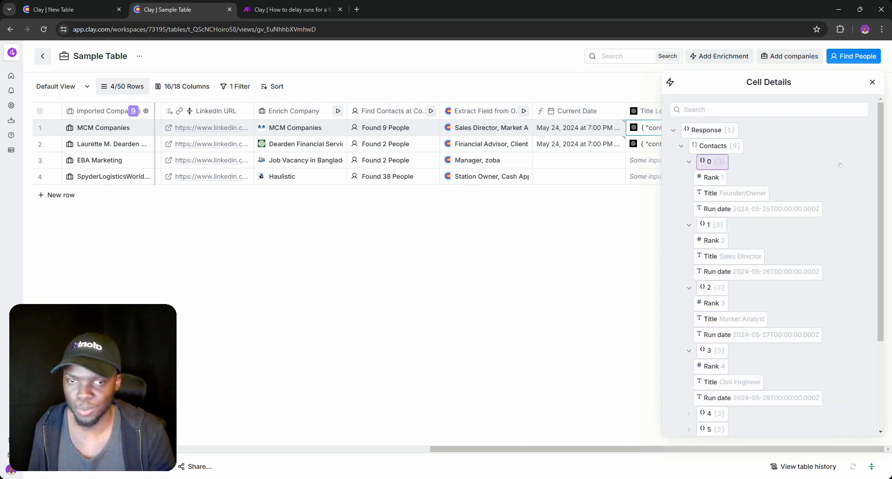
left_click(872, 82)
Review the Title Length Ranking column's prompt again and close its settings without changing anything
left_click(680, 112)
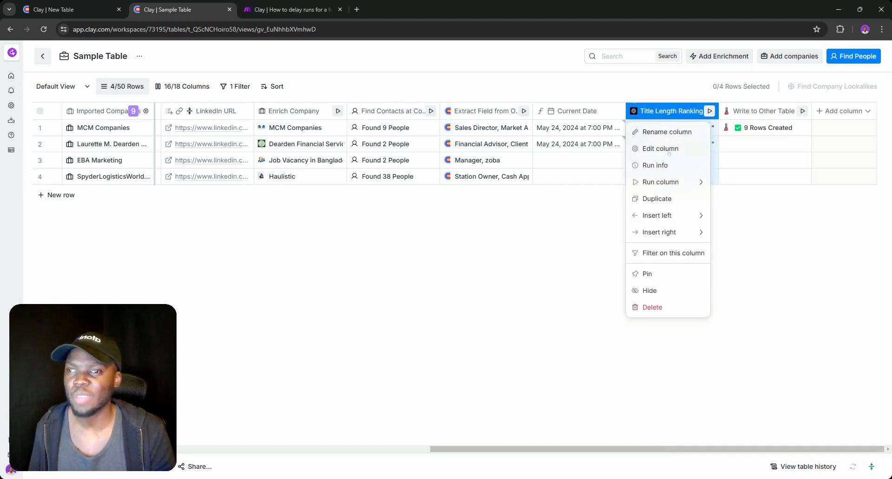
left_click(668, 153)
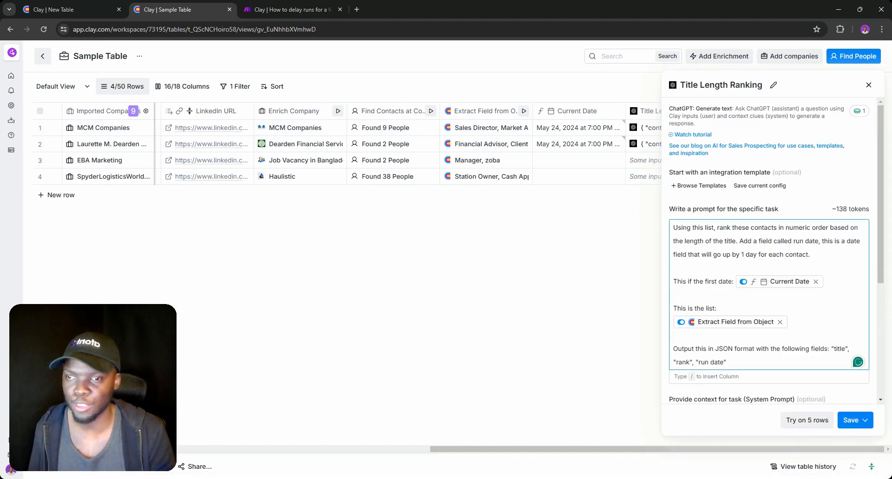
left_click(869, 85)
Open the ChatGPT: Generate text column's settings in New Table, glance at the Make delay scenario, and return to New Table
left_click(60, 8)
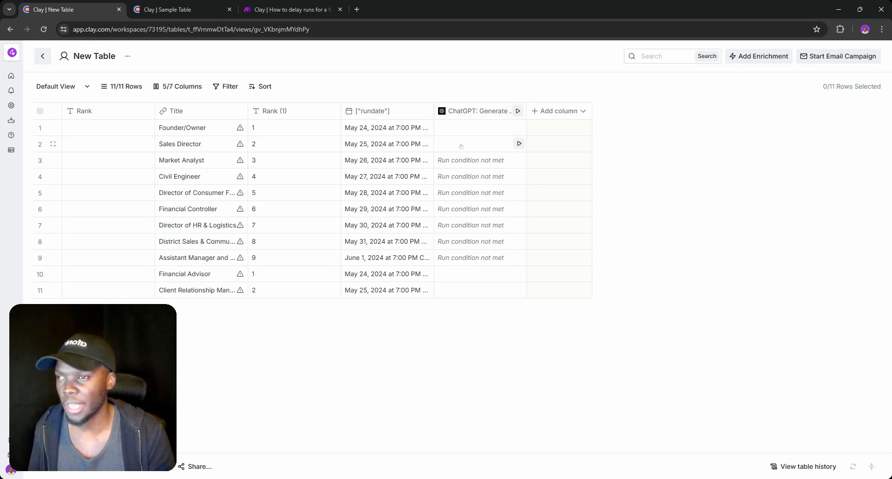
left_click(474, 111)
left_click(472, 148)
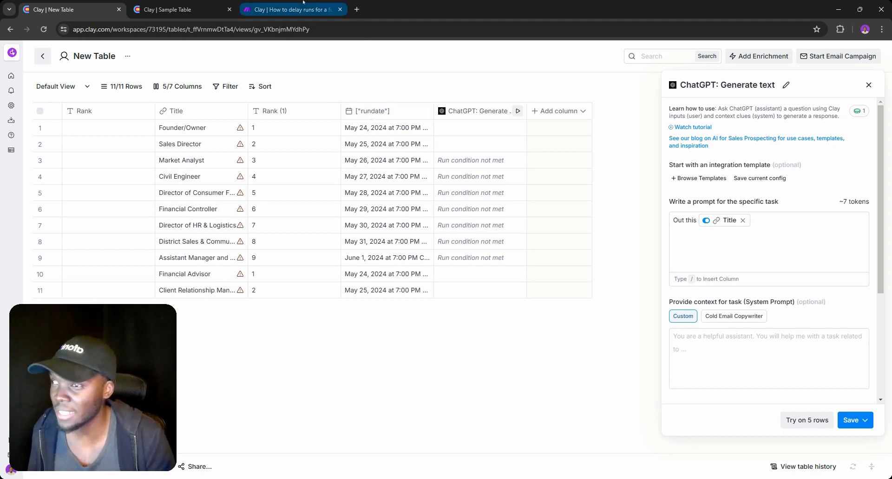
left_click(290, 9)
left_click(600, 162)
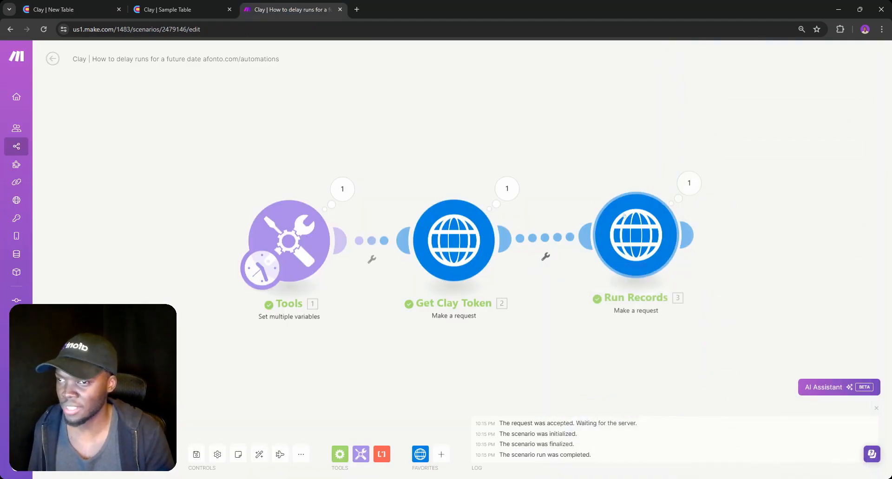
left_click(69, 9)
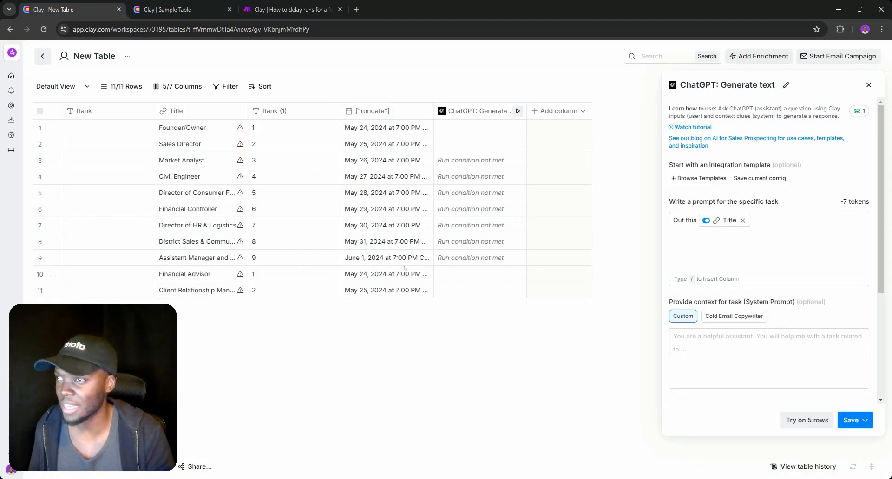
Switch to the Make scenario and review the HTTP request settings of Get Clay Token and Run Records, briefly checking Sample Table
left_click(288, 10)
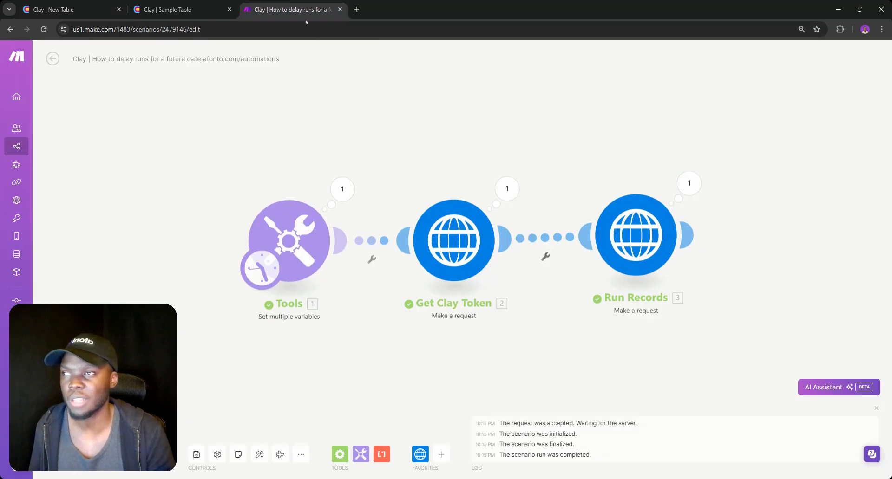
left_click(454, 240)
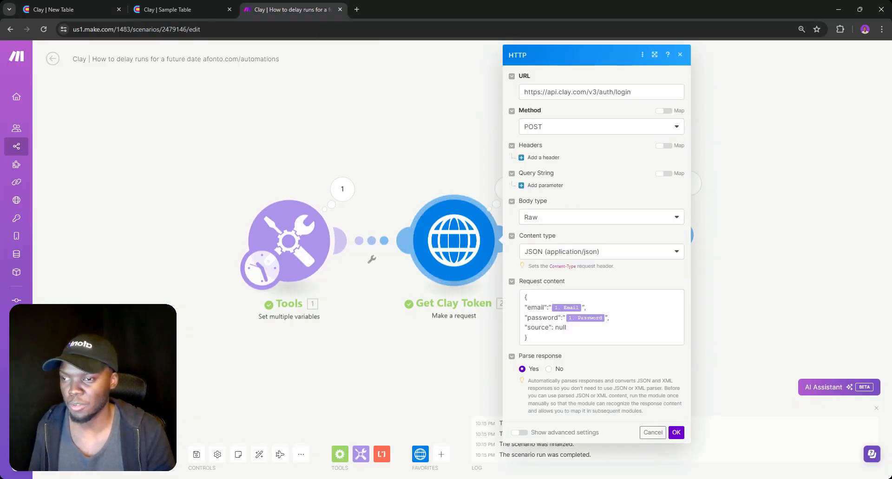
left_click(457, 334)
left_click(636, 236)
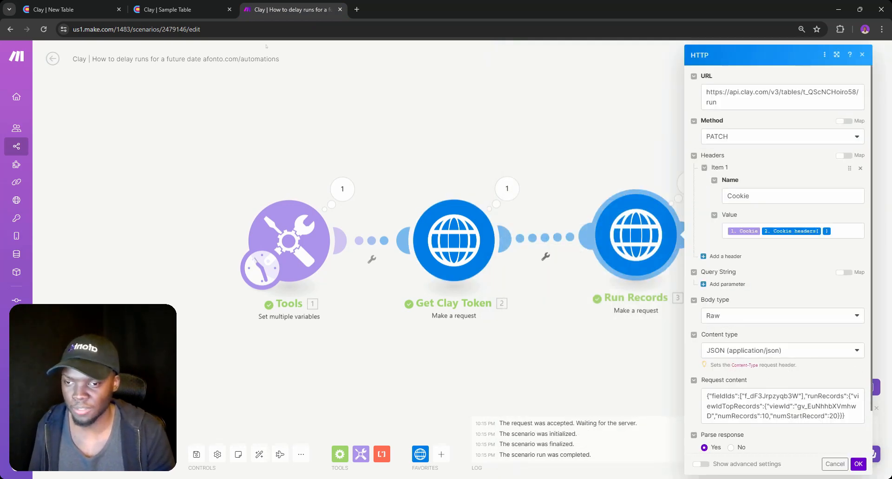
left_click(188, 3)
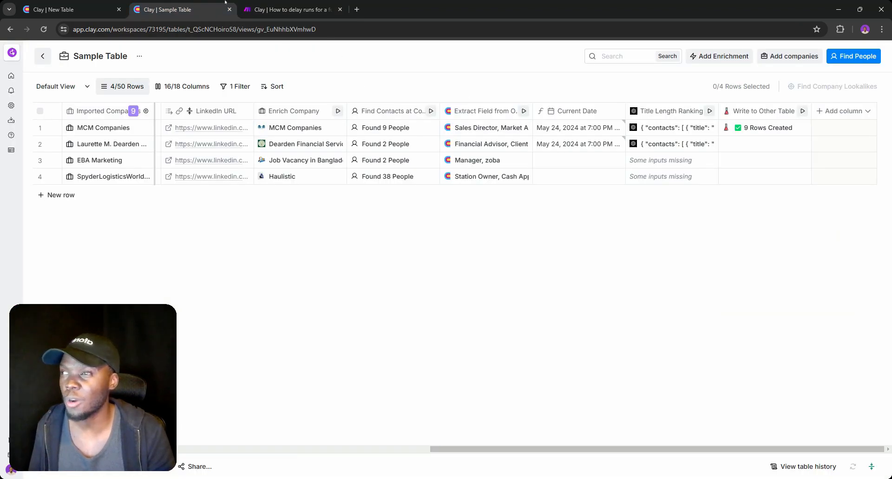
left_click(279, 9)
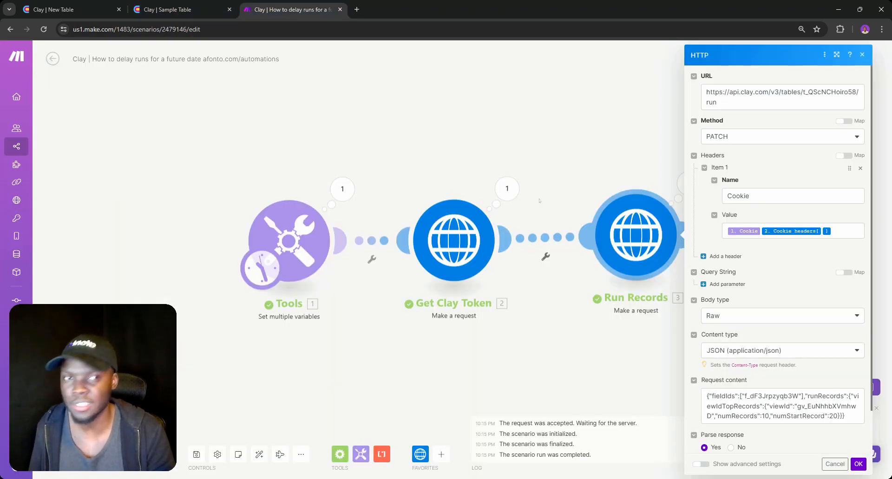